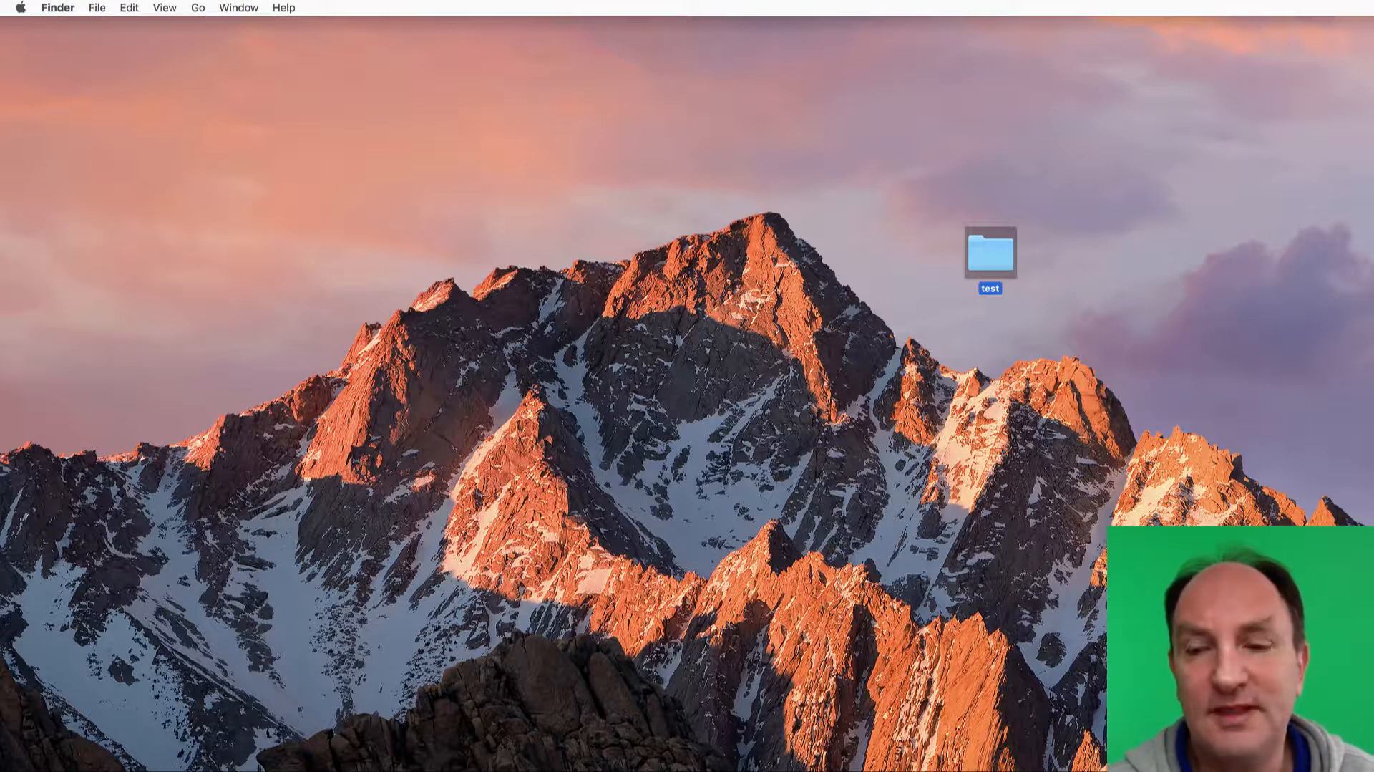
Launch Wirecast with an empty document and open the assistant for sending support information
key(super+space)
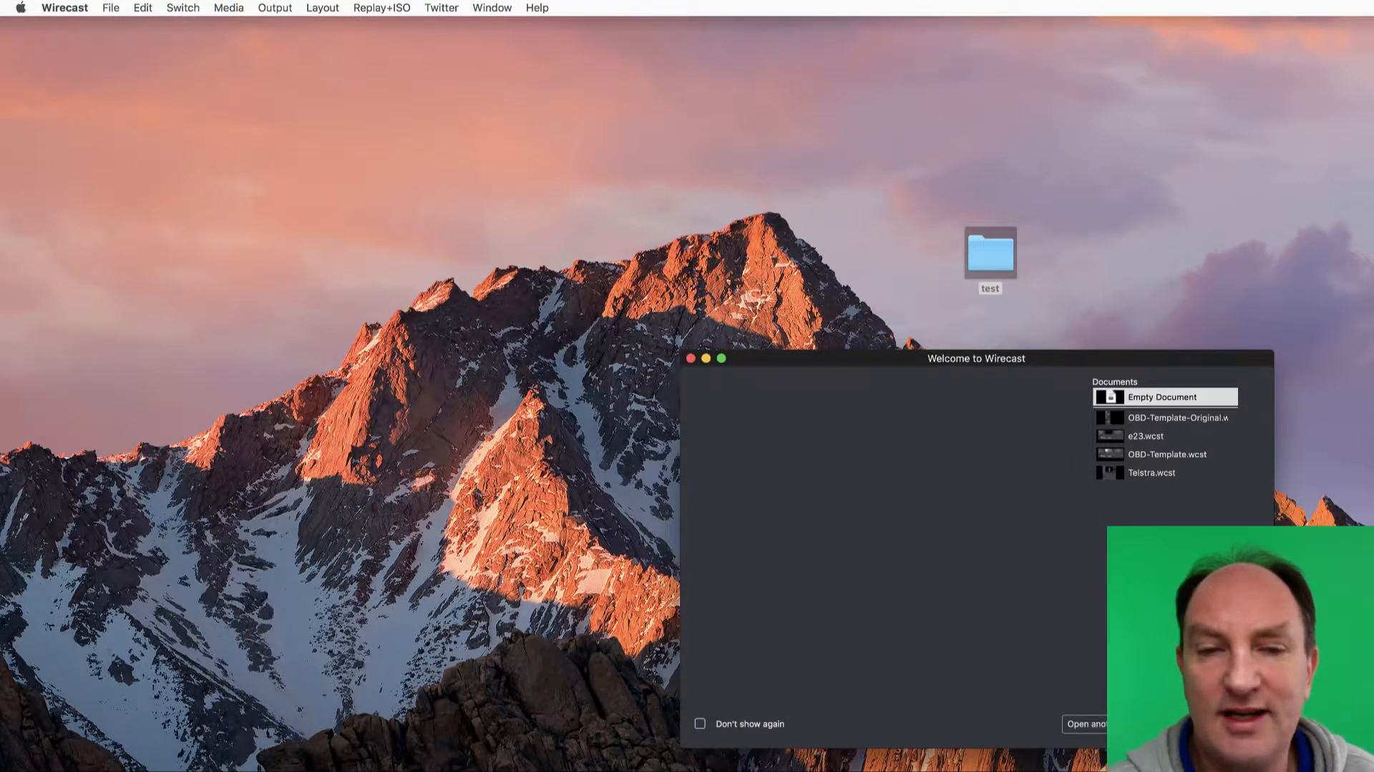
key(Return)
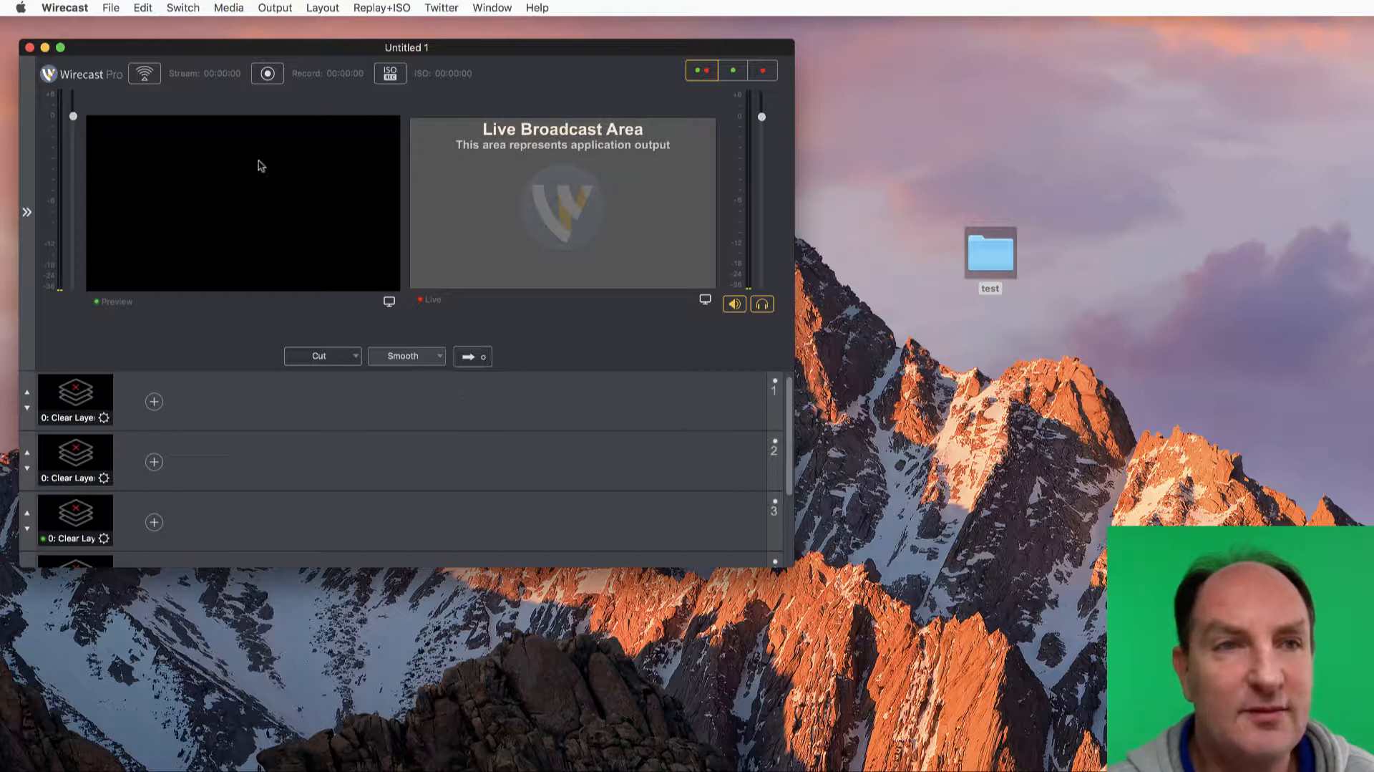
click(274, 8)
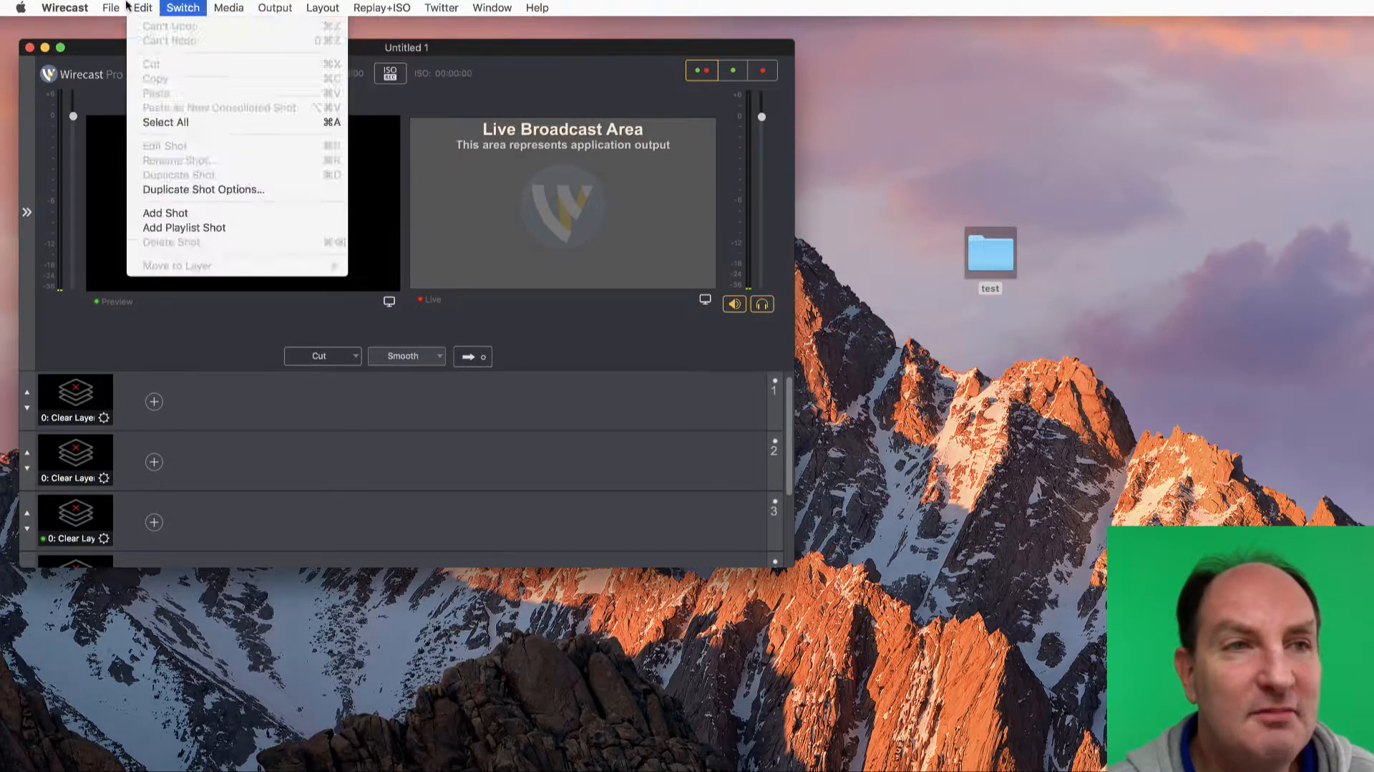
mouse_move(74, 7)
mouse_move(537, 8)
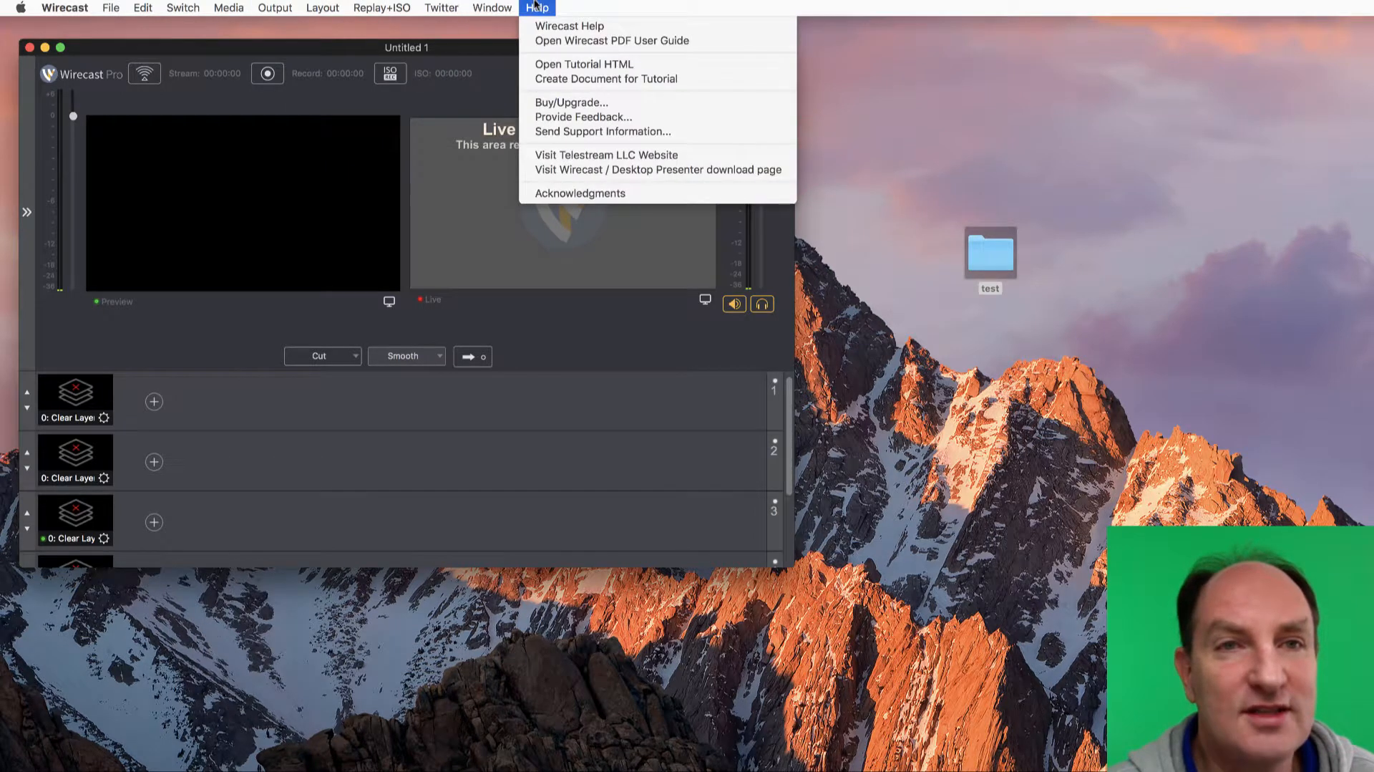
click(566, 132)
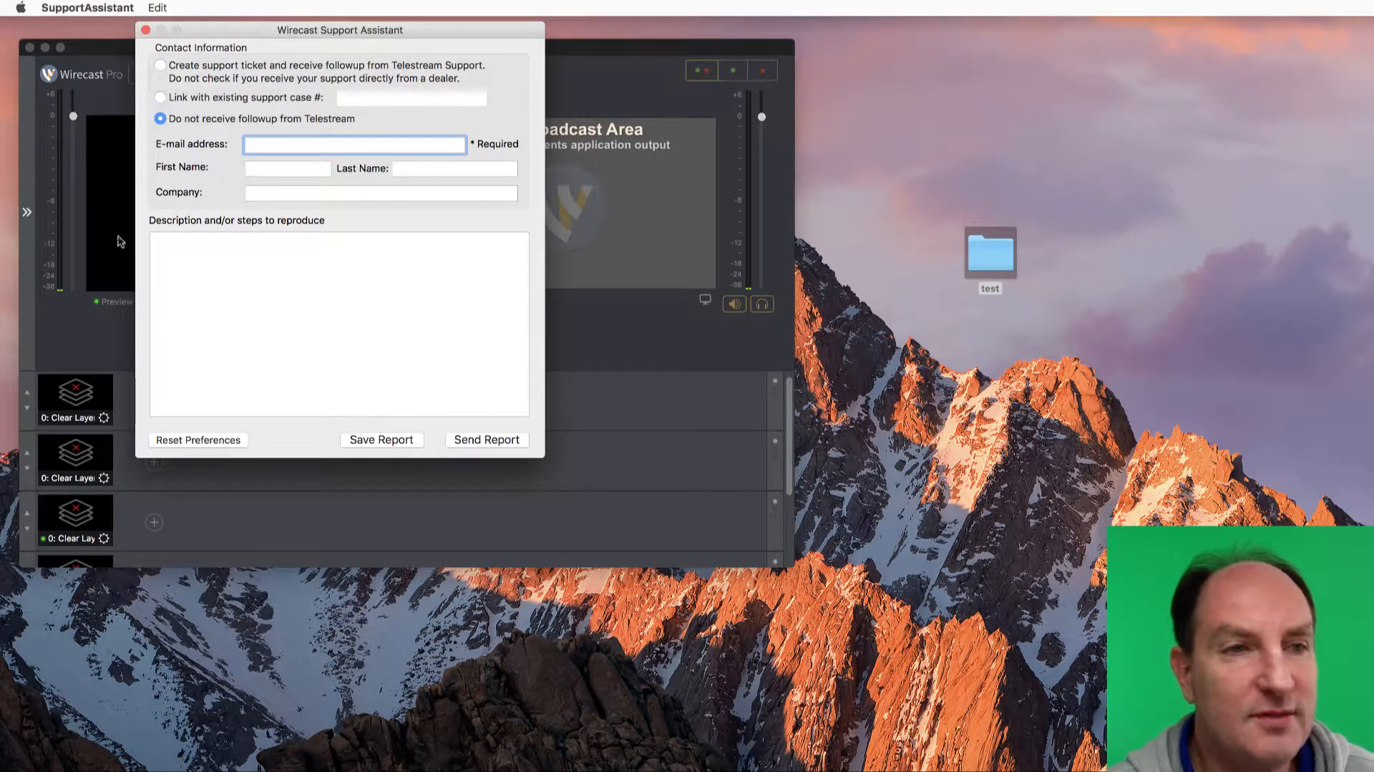
Quit Wirecast and reset its preferences from the Support Assistant
click(83, 247)
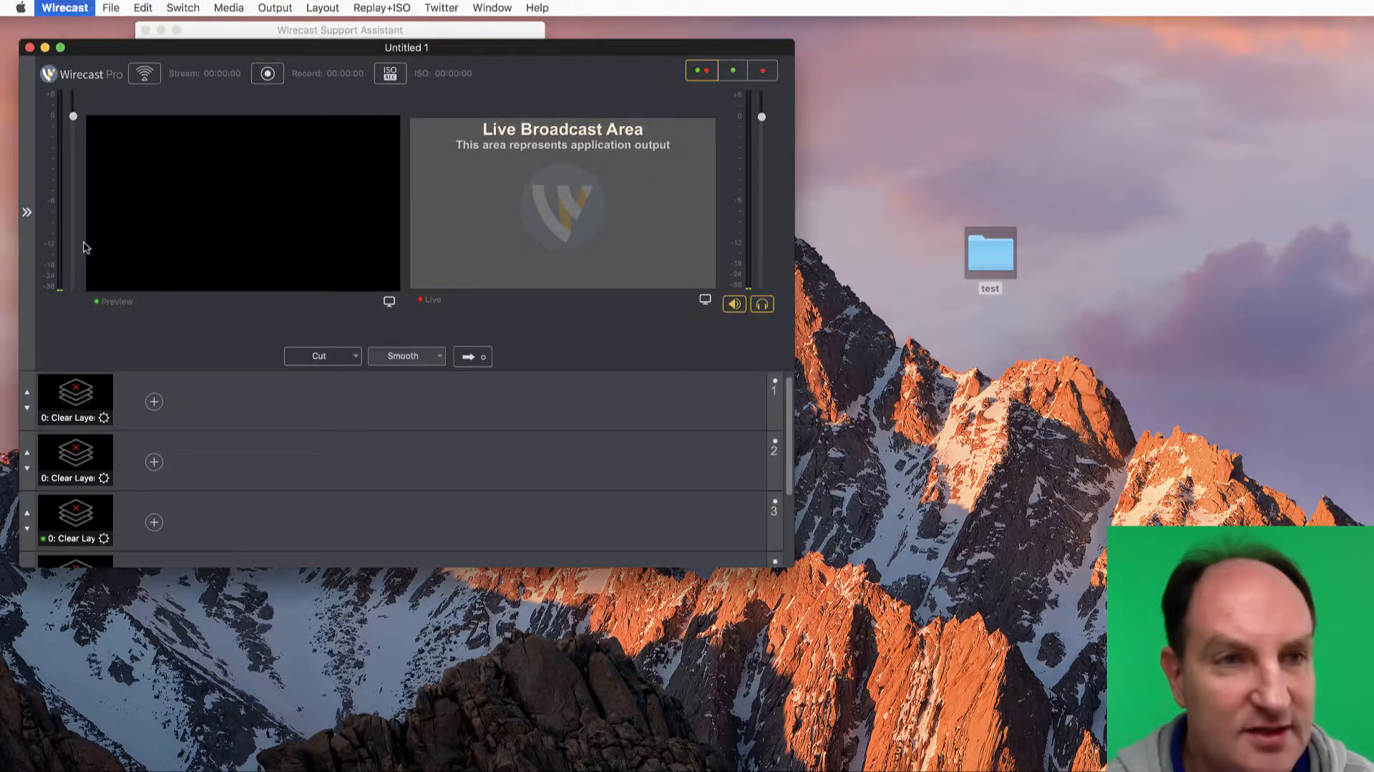
key(super+h)
click(216, 439)
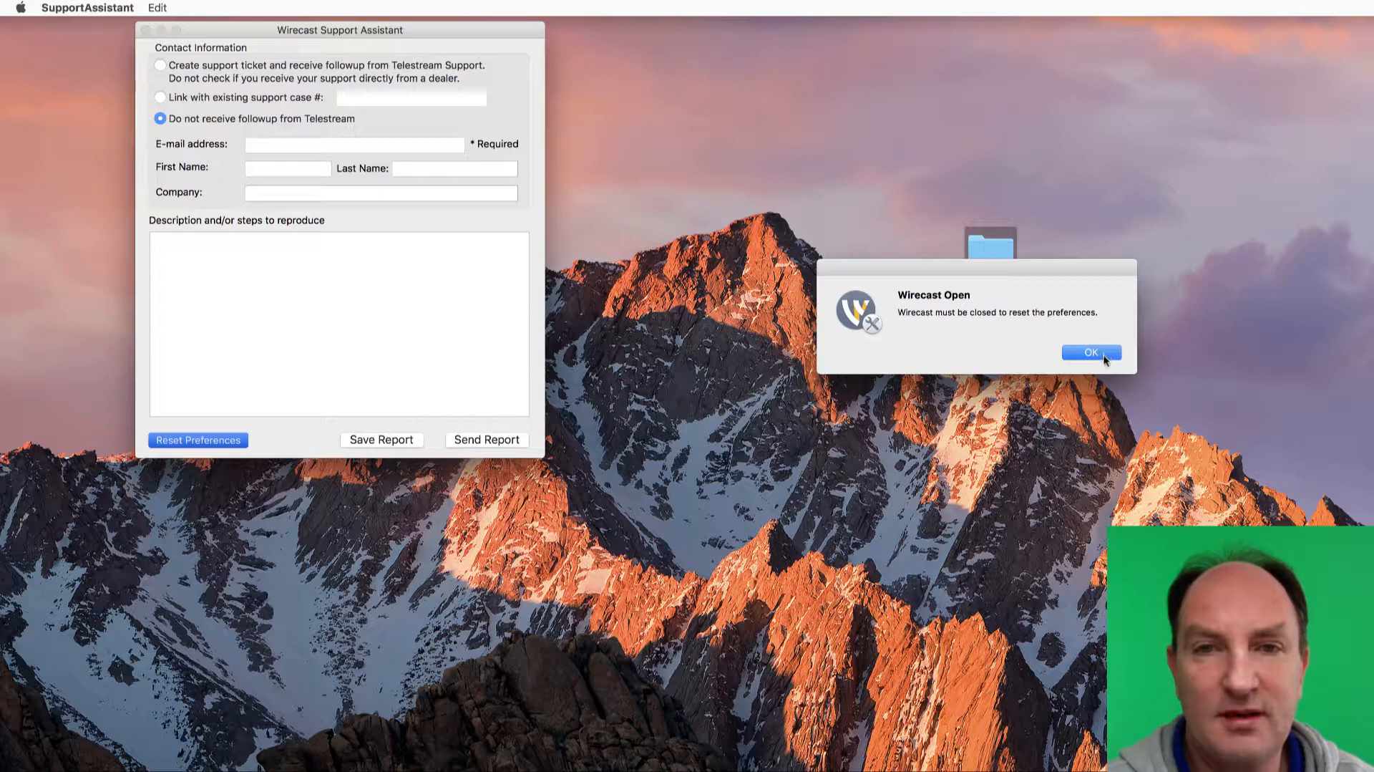
click(1106, 357)
click(193, 440)
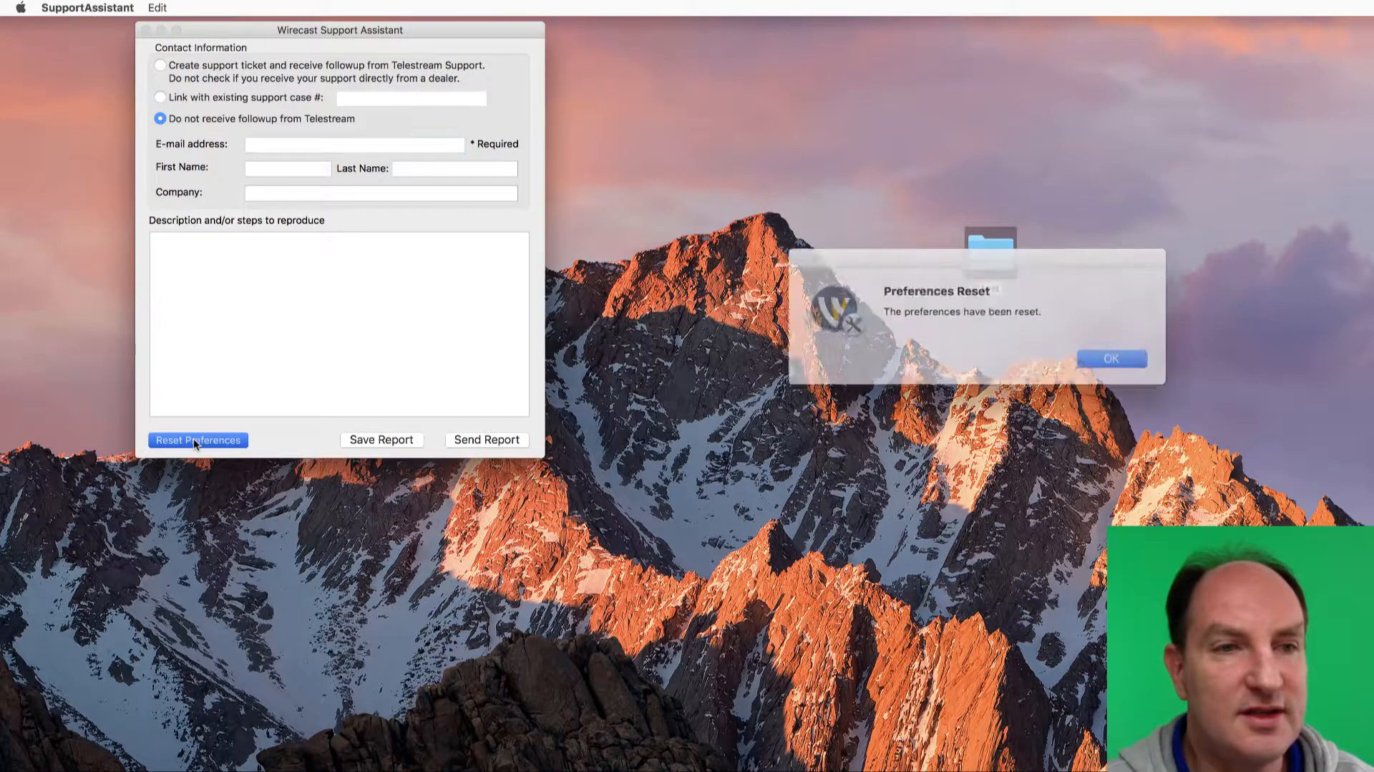
click(1091, 354)
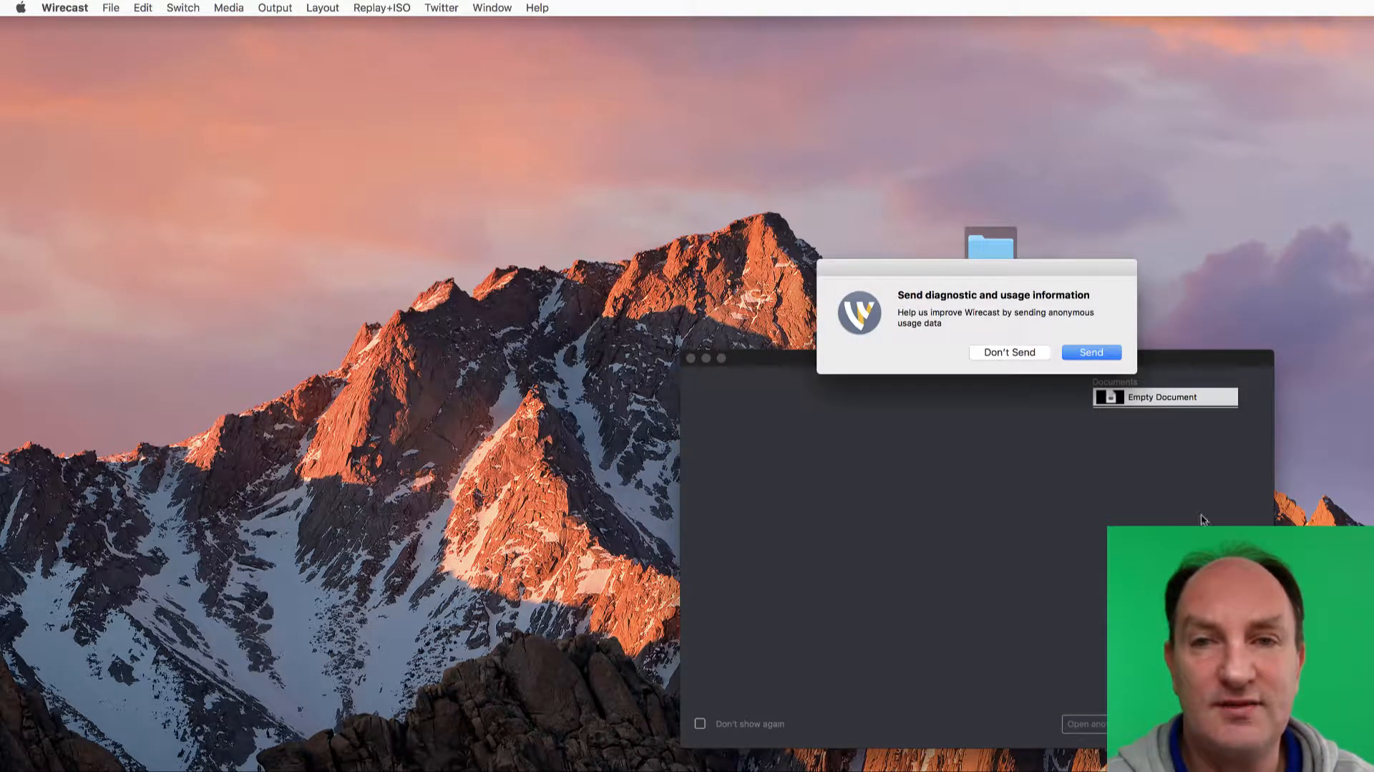
Agree to send anonymous usage data from the relaunched Wirecast and open an empty document
click(1089, 352)
double_click(1173, 398)
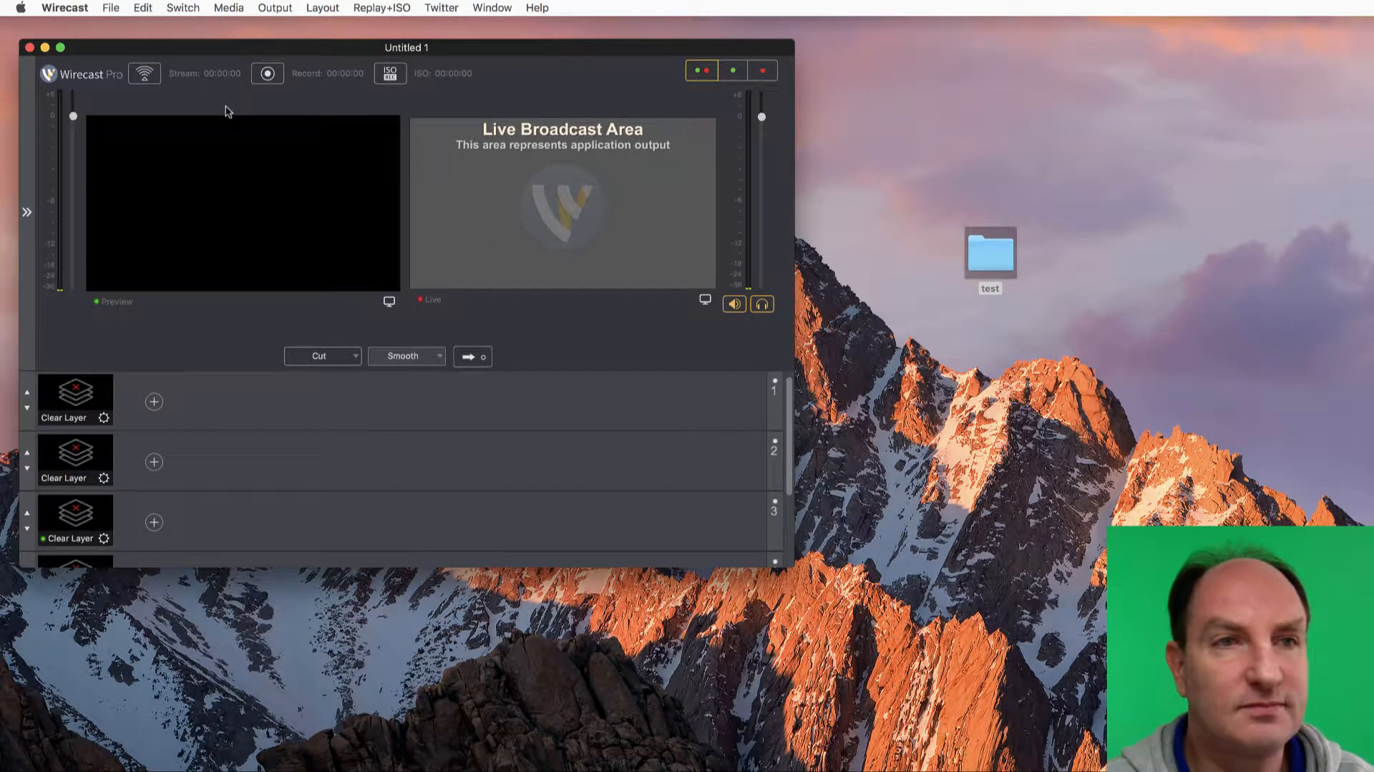
Add a Record To Disk - MOV destination in the output settings
click(274, 8)
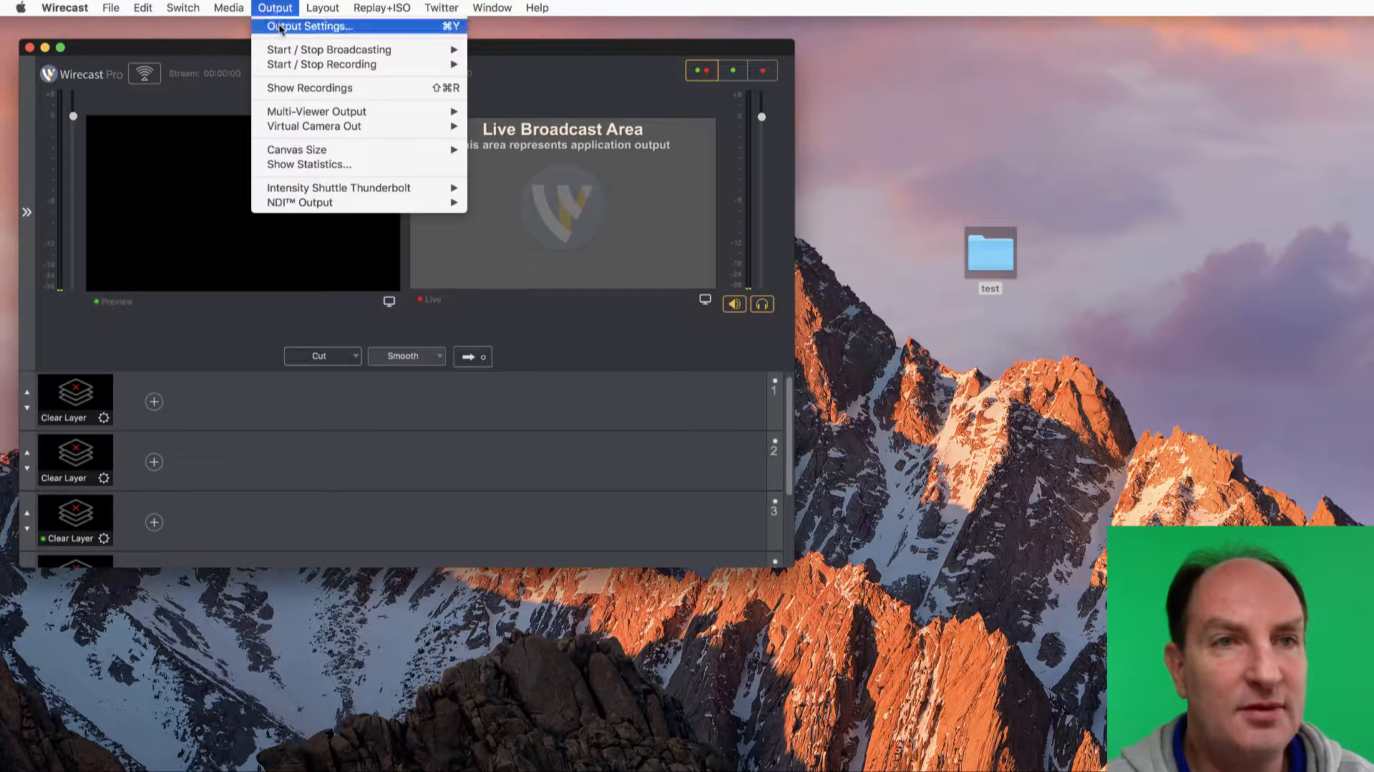
click(279, 29)
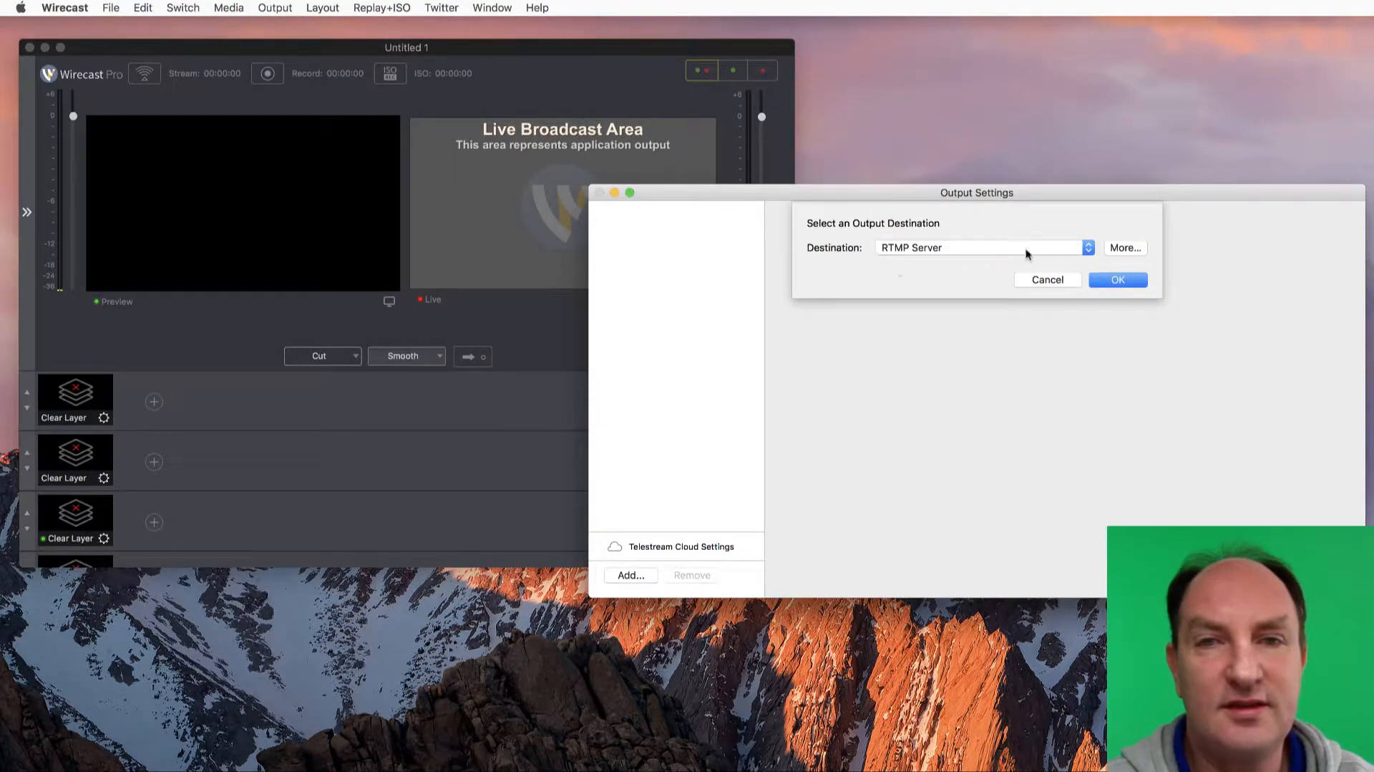
click(1020, 250)
click(974, 270)
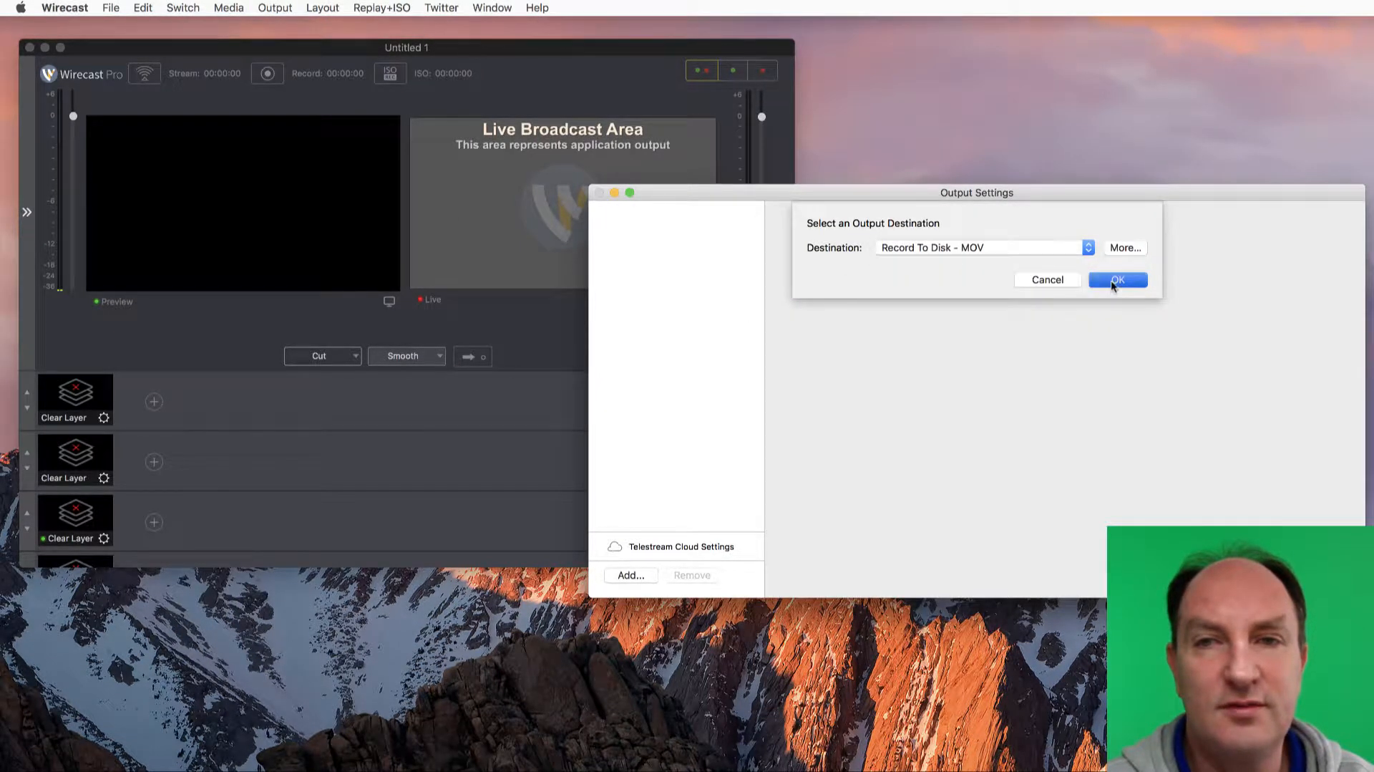
click(1111, 280)
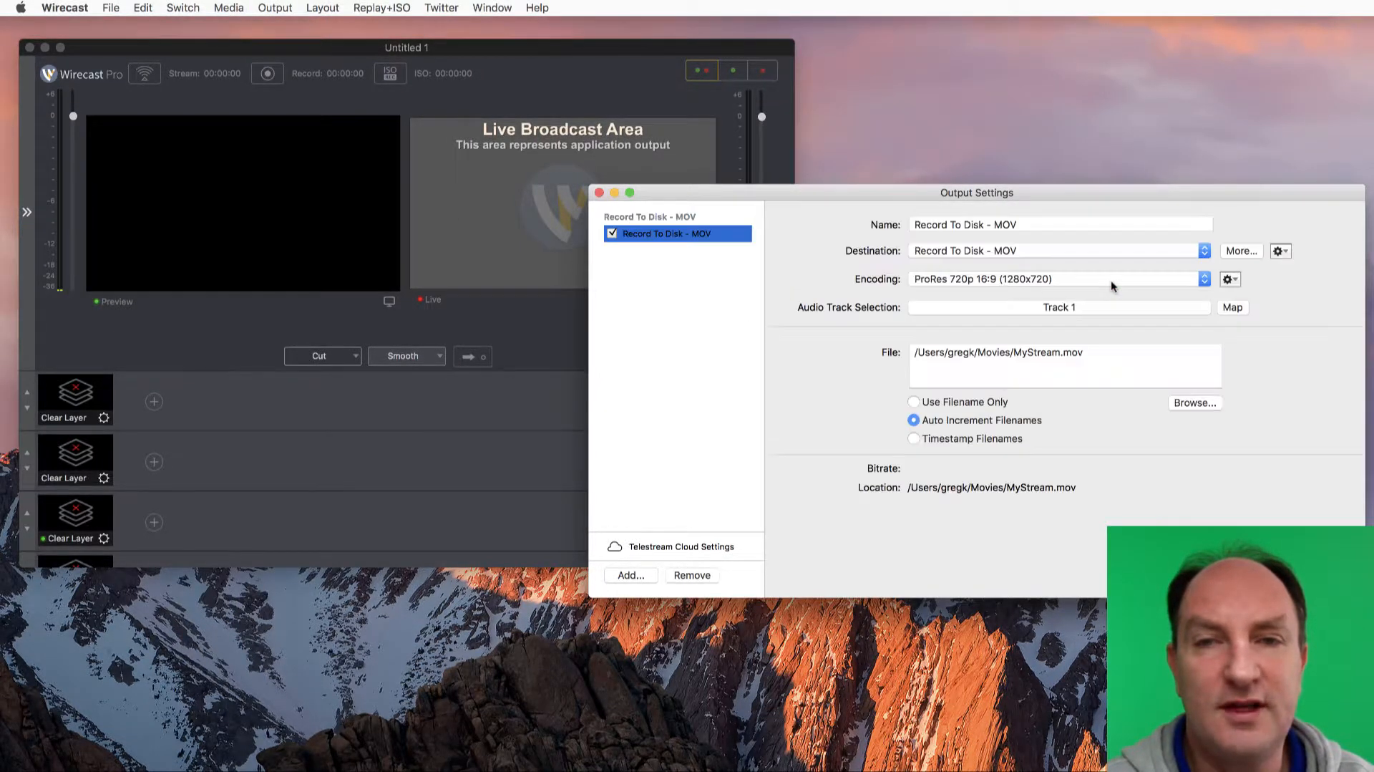
Set the MOV output to save as MyStream.mov in the test folder on the Desktop and close the output settings
click(1194, 402)
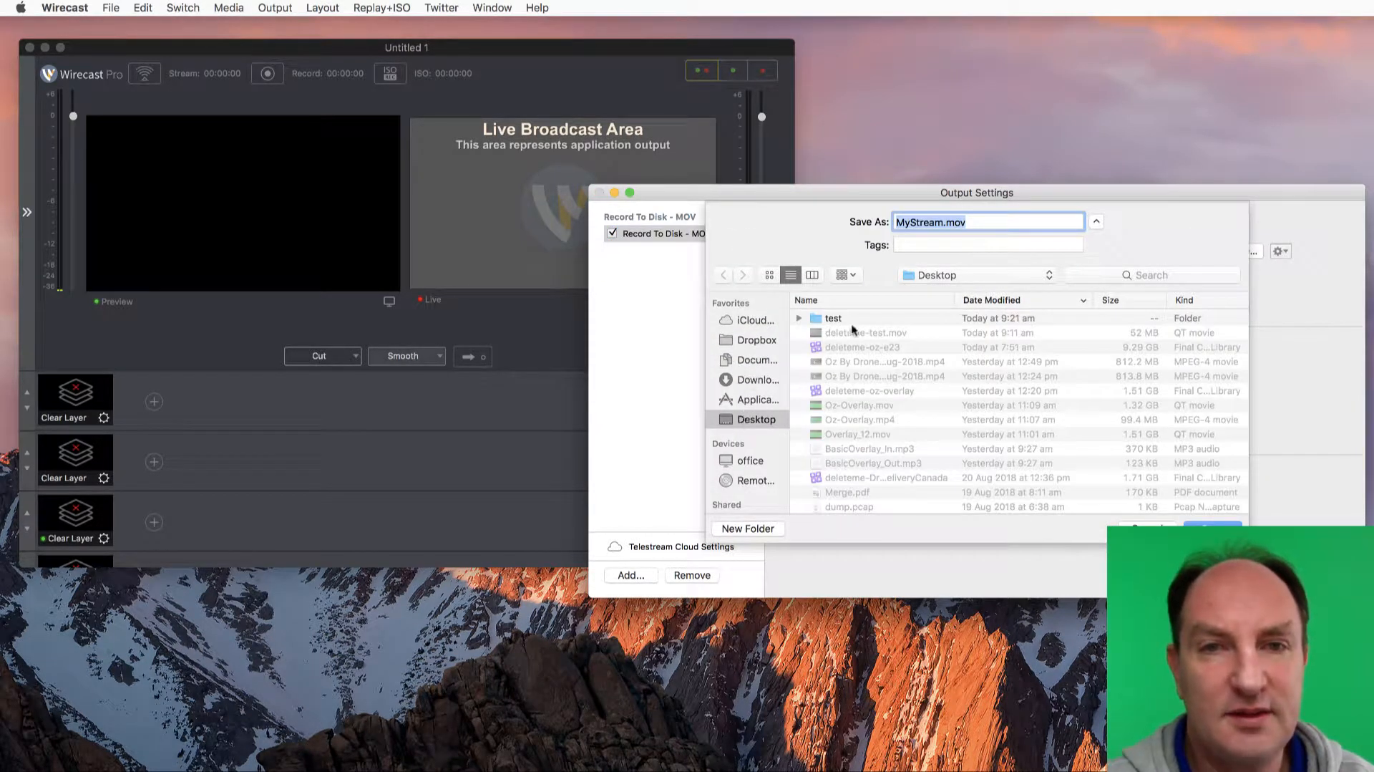
click(820, 322)
double_click(820, 322)
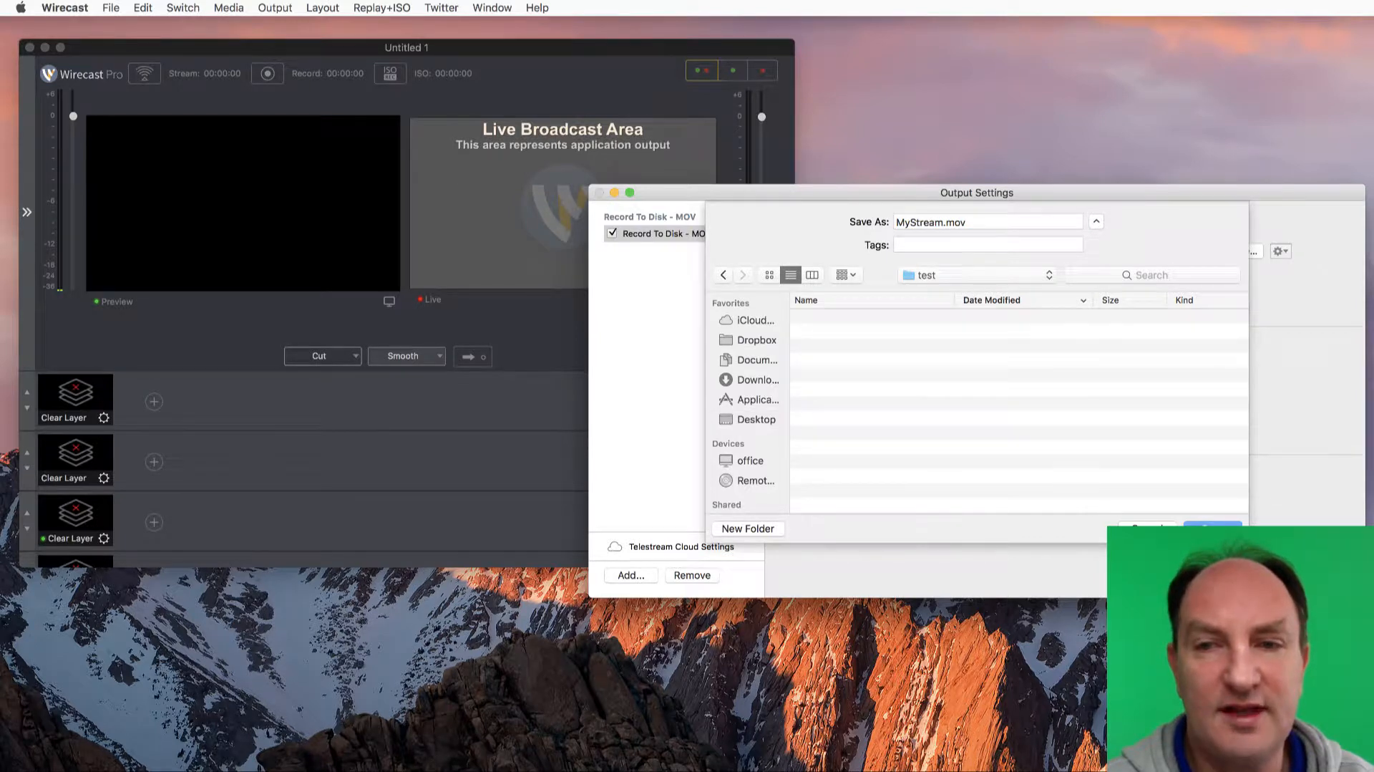
click(1213, 529)
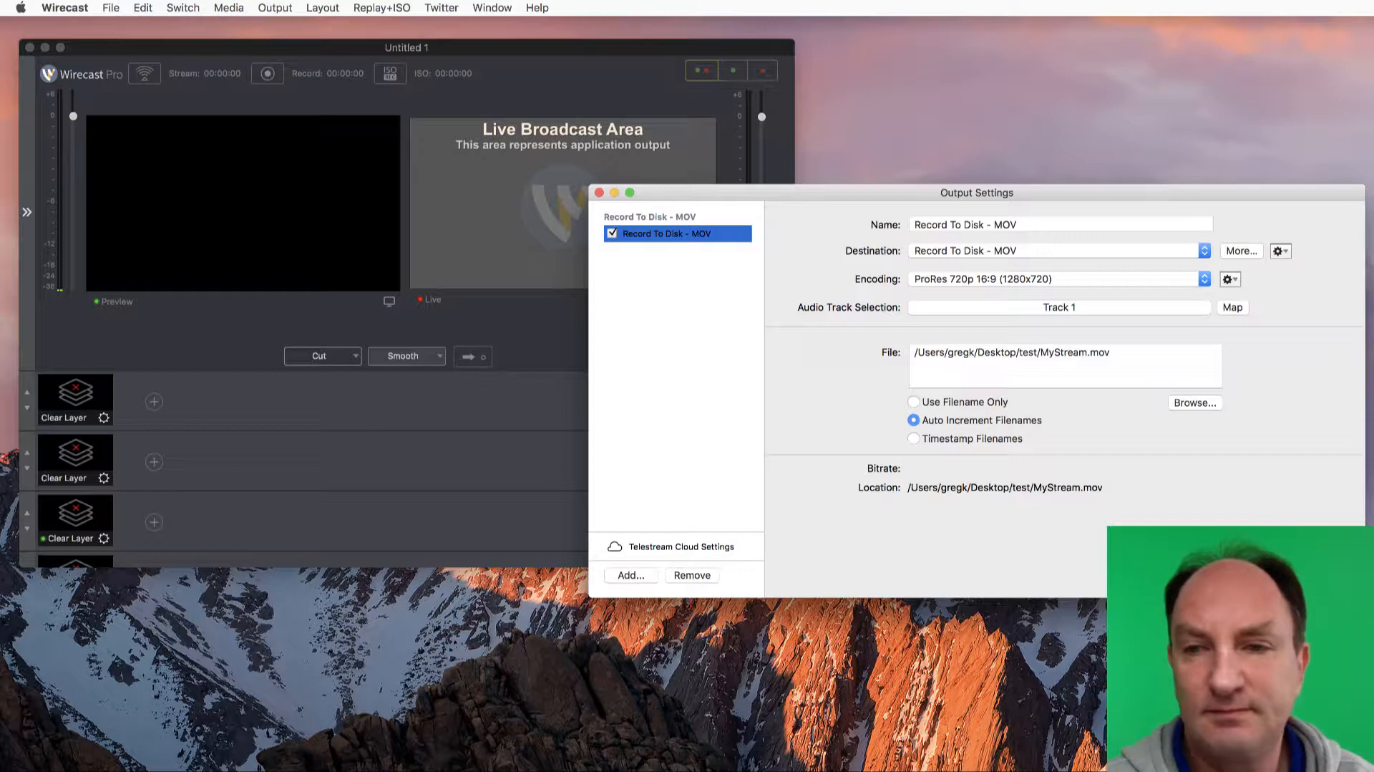
key(super+w)
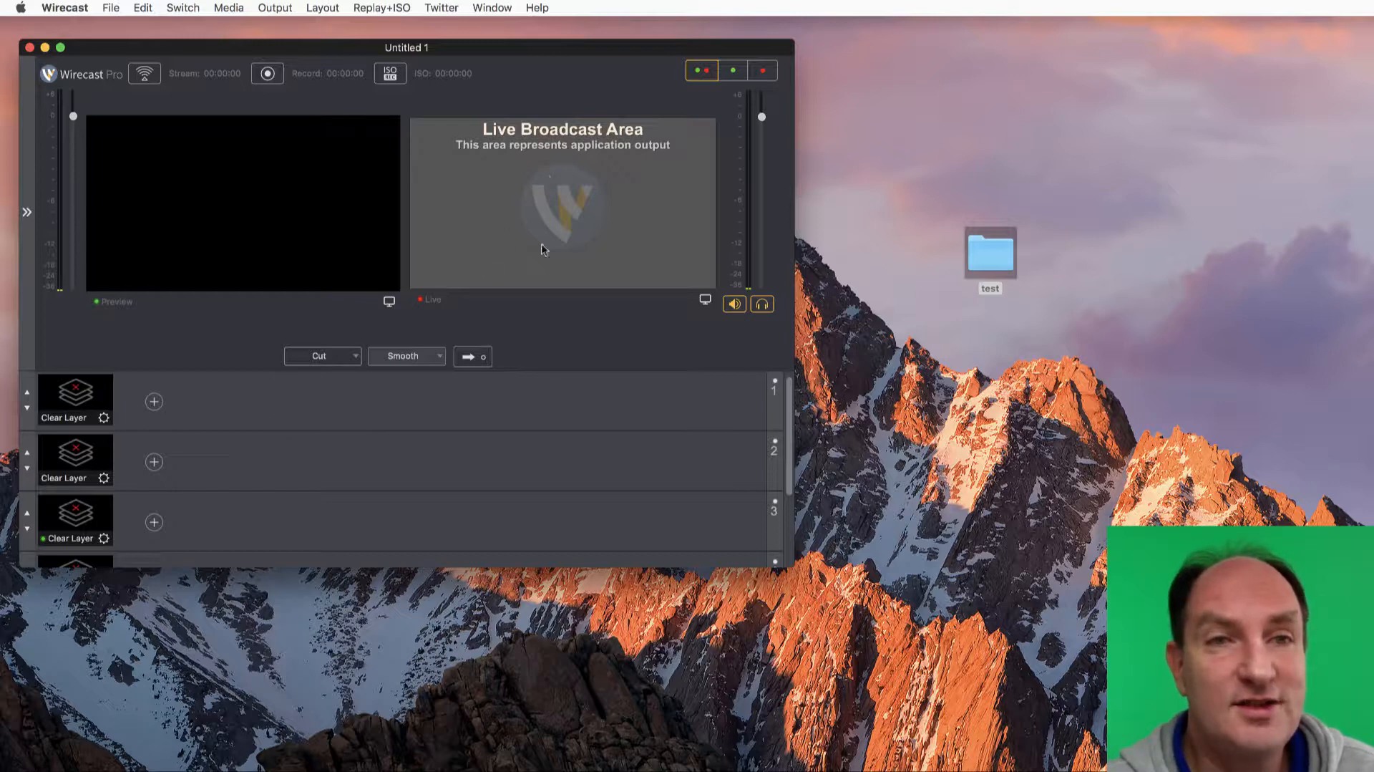
Make four short test recordings with the MOV output, starting and stopping each one
click(268, 74)
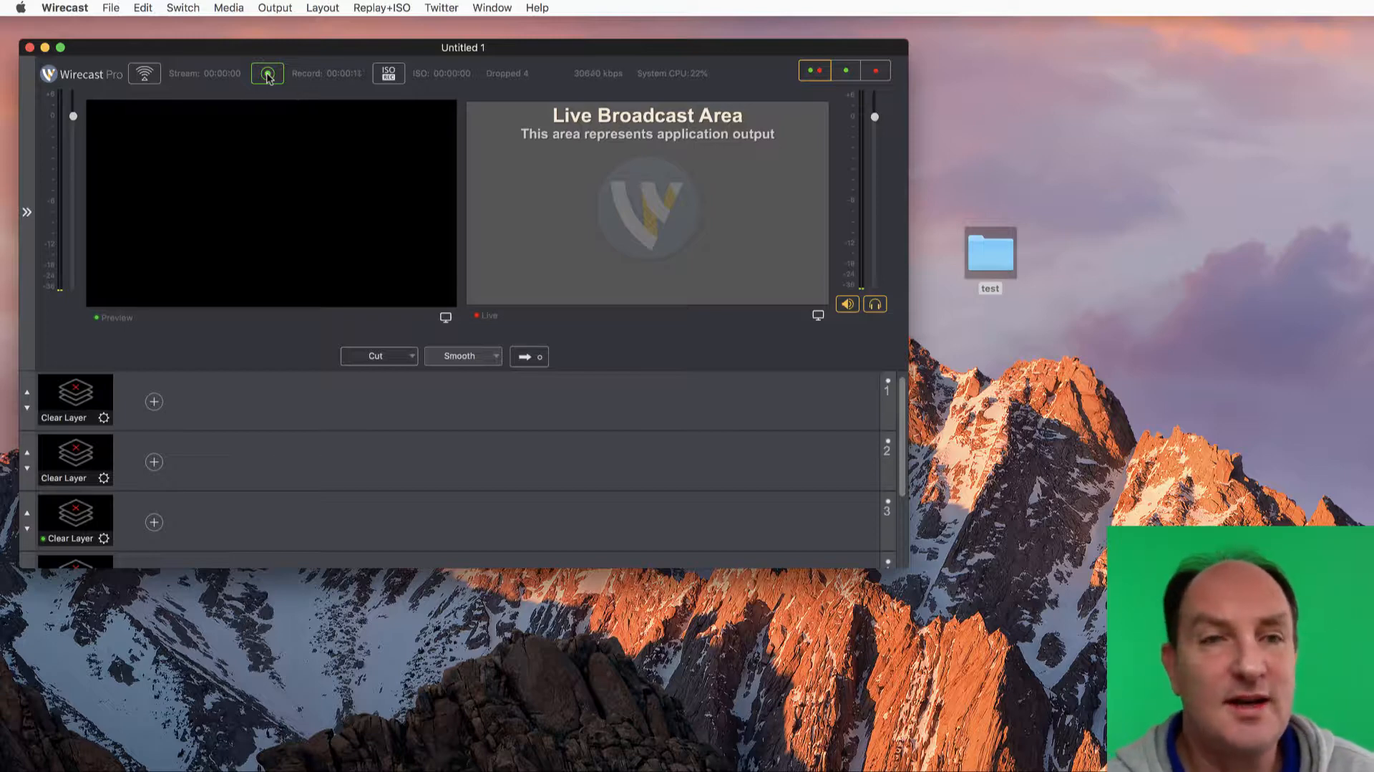
click(267, 74)
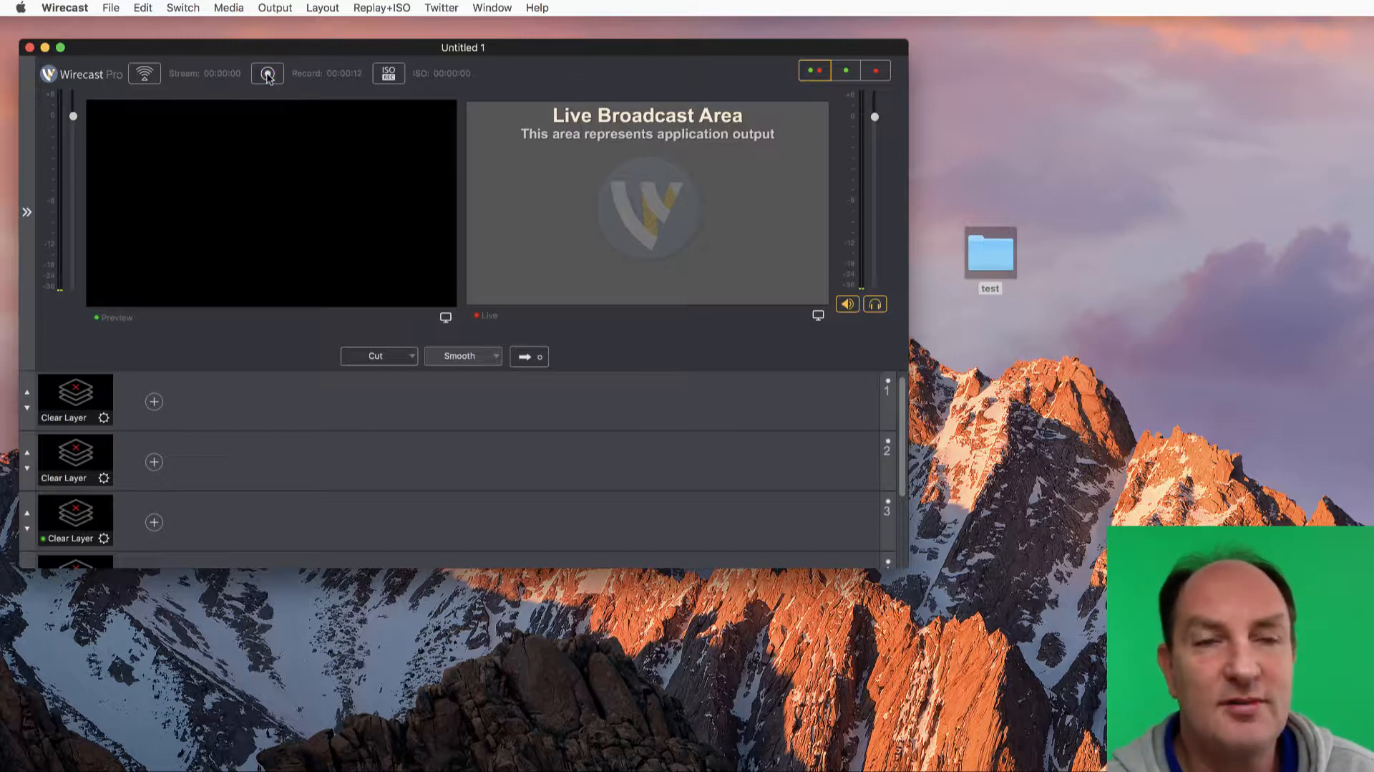
click(266, 74)
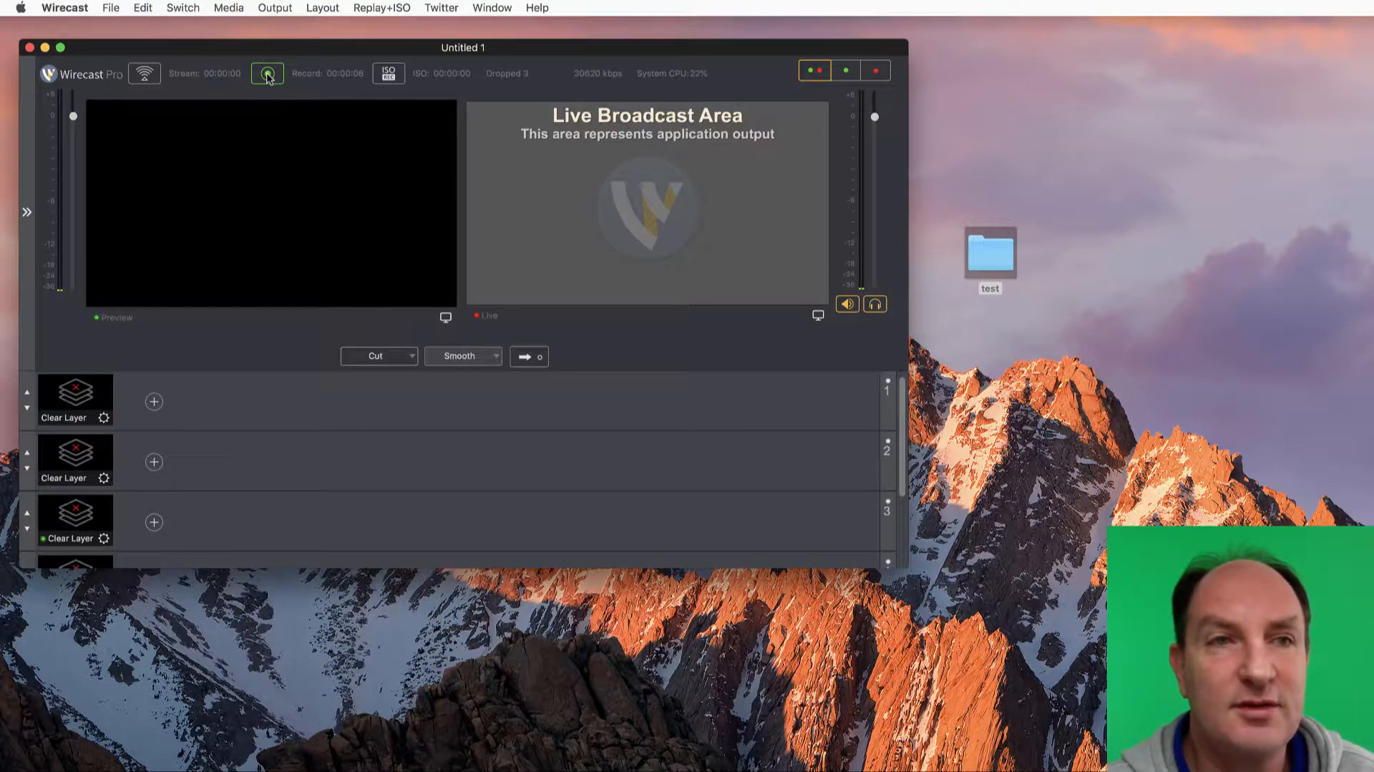
click(267, 74)
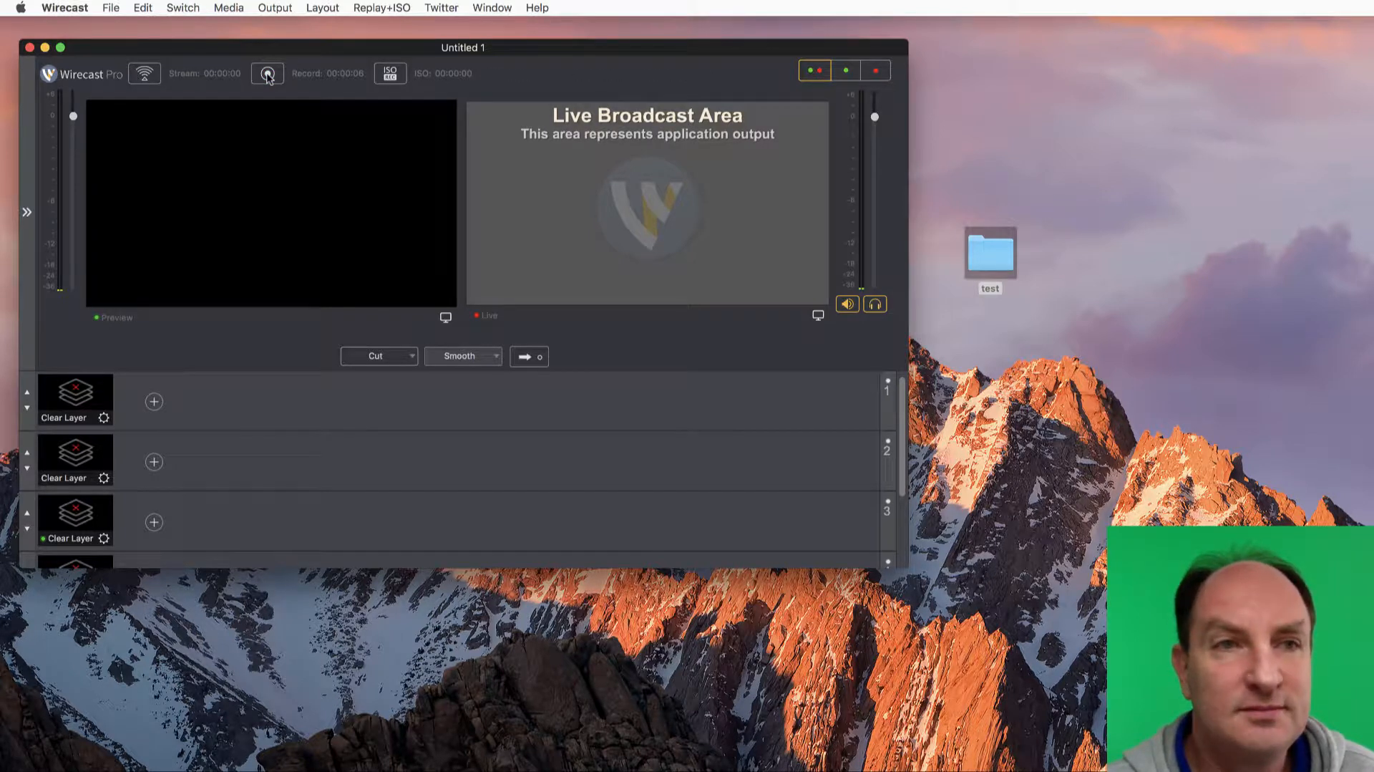
click(267, 74)
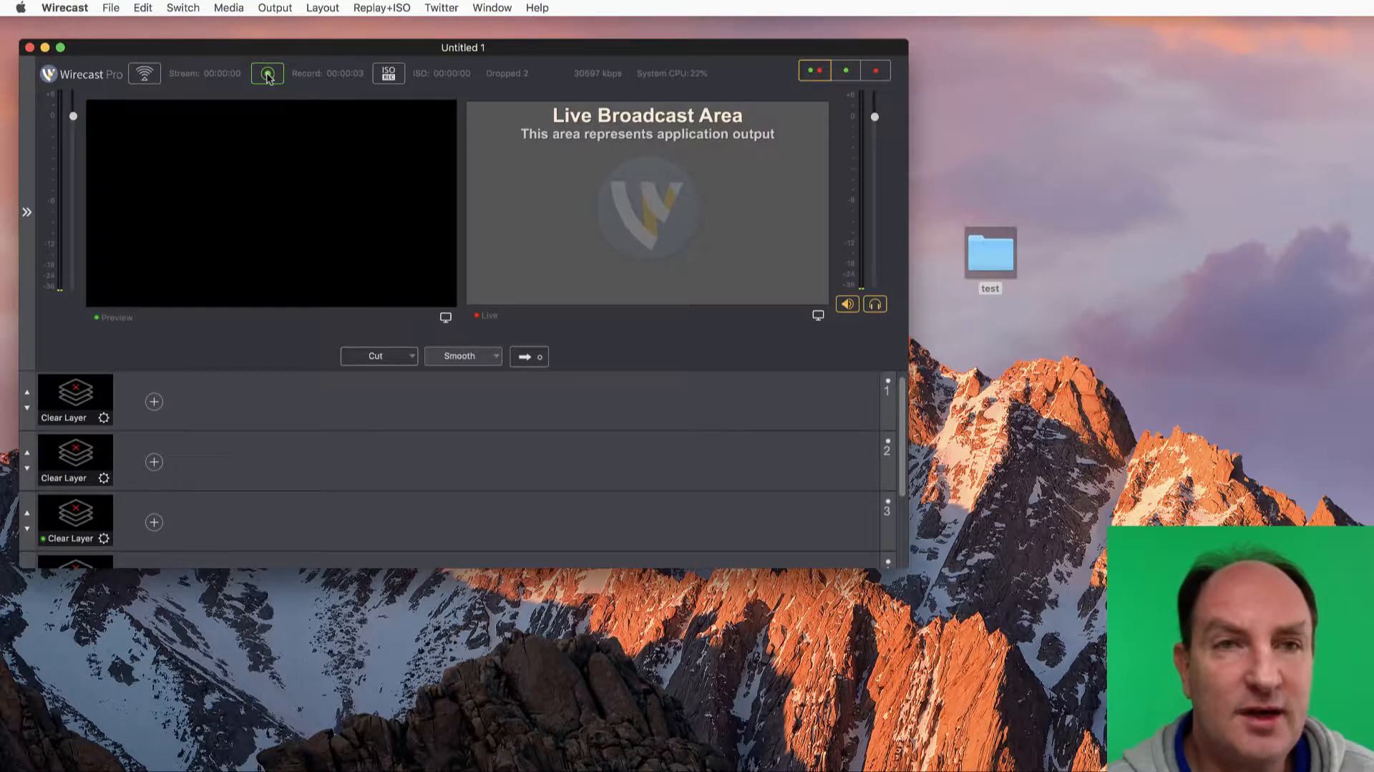
click(267, 74)
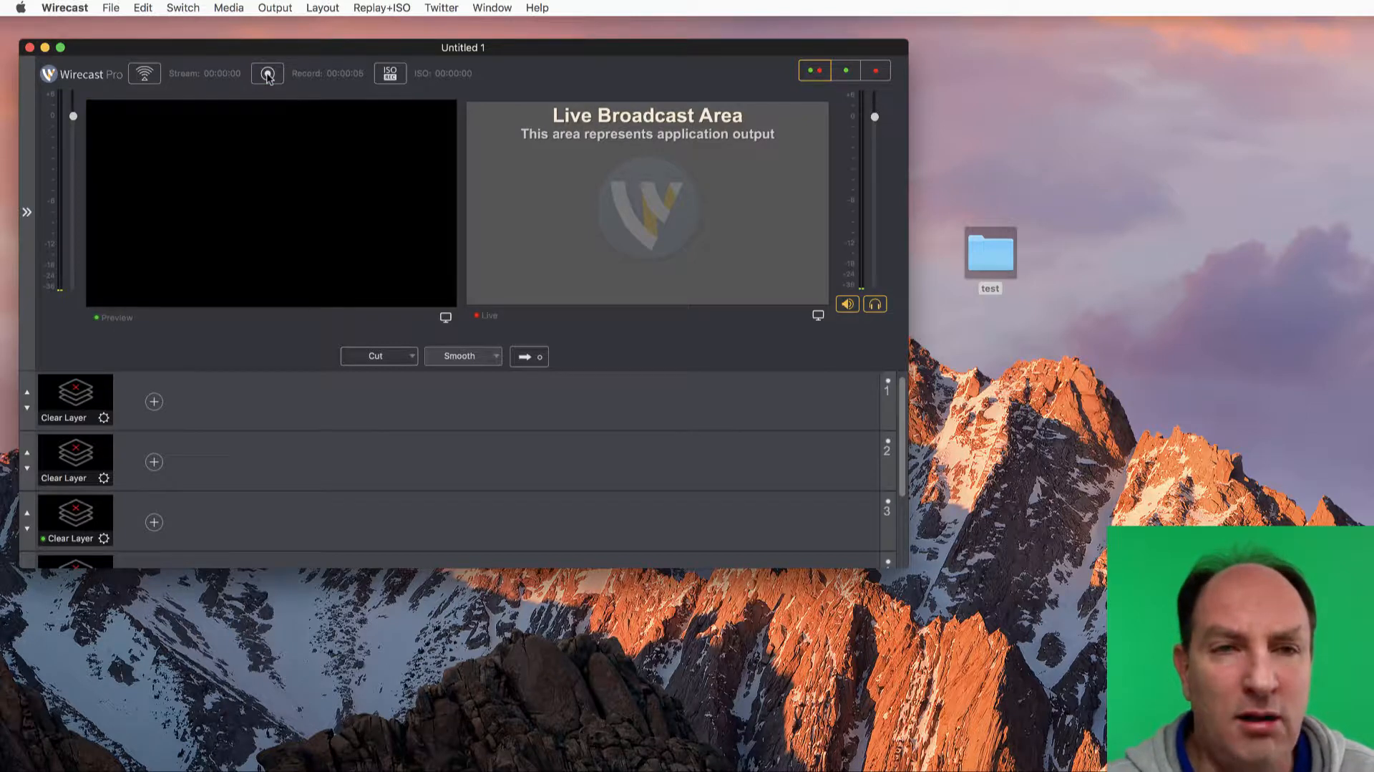
click(269, 76)
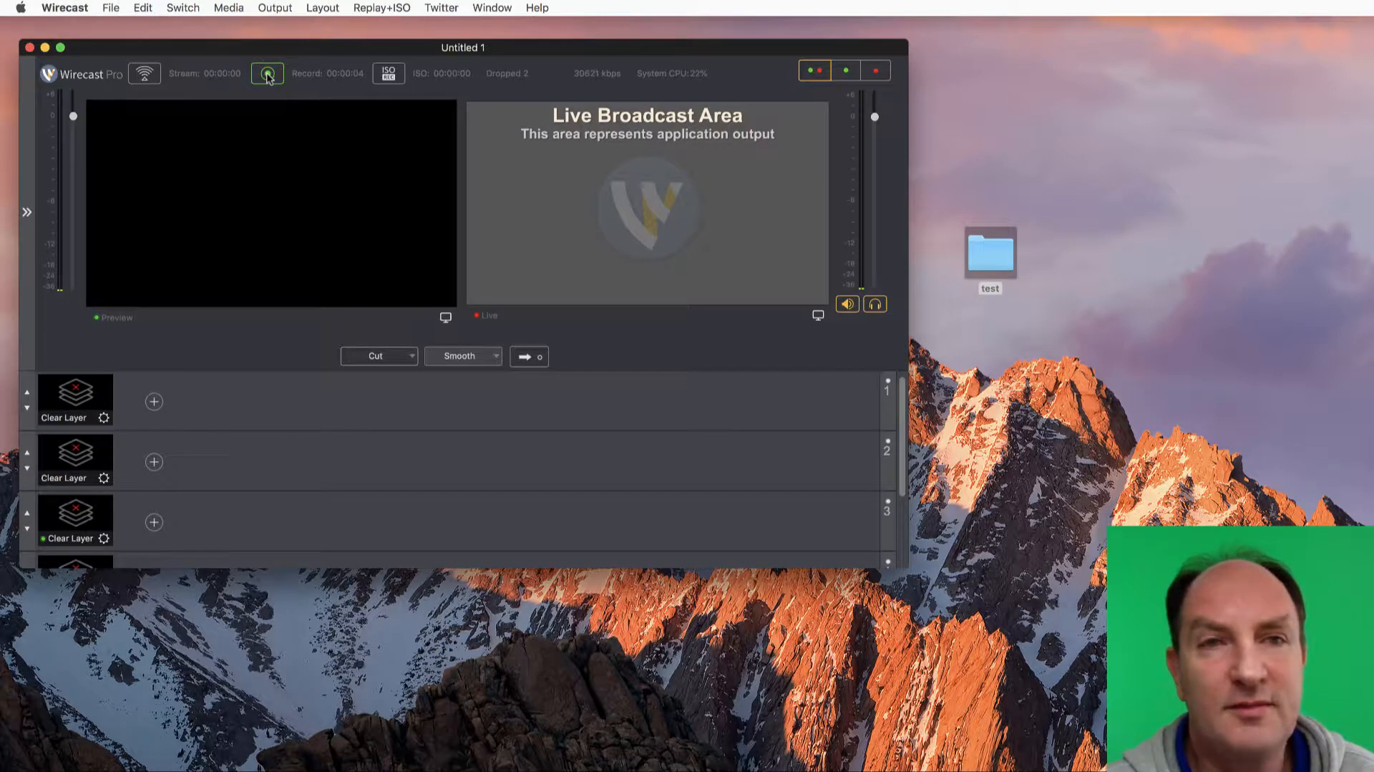
Replace the Record To Disk - MOV output with a Record To Disk - MP4 destination in the output settings
click(275, 8)
click(305, 27)
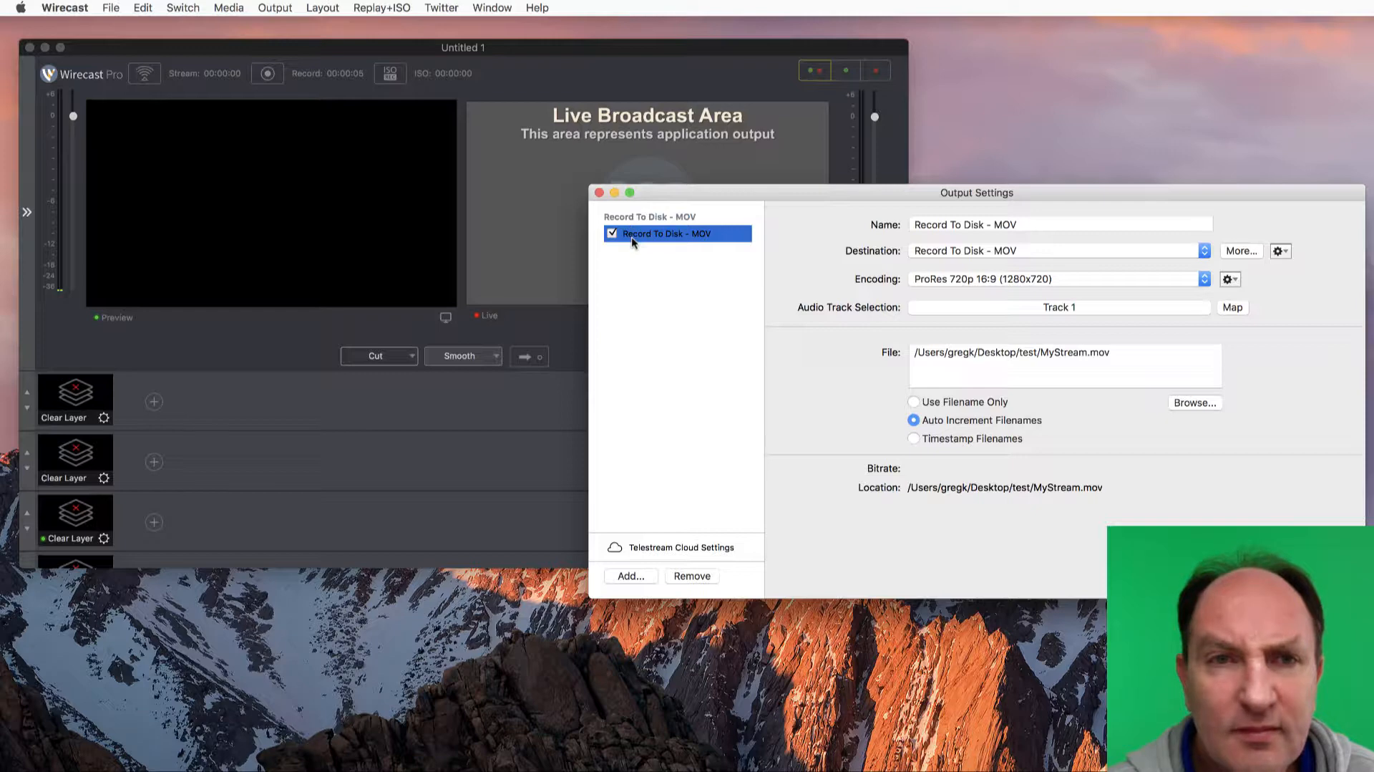
click(611, 231)
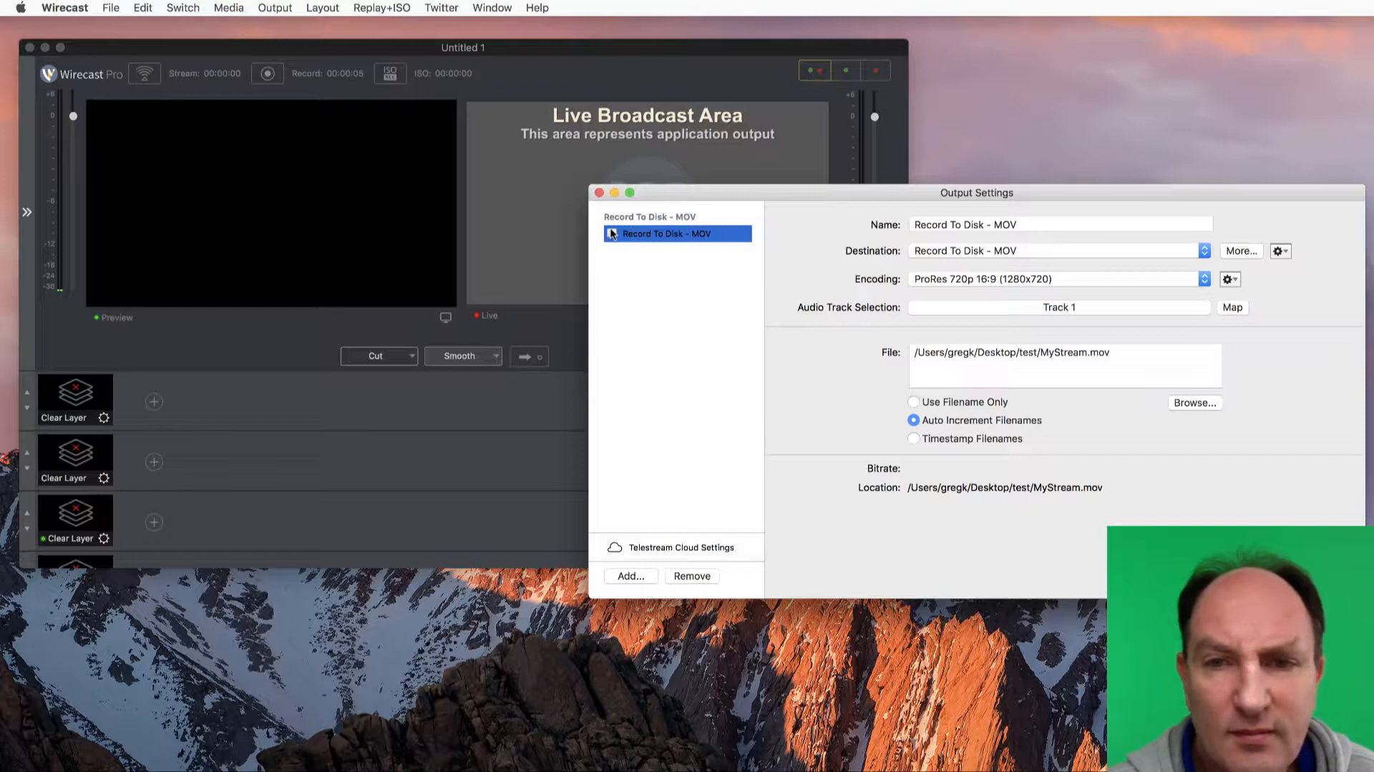
click(693, 577)
click(1052, 247)
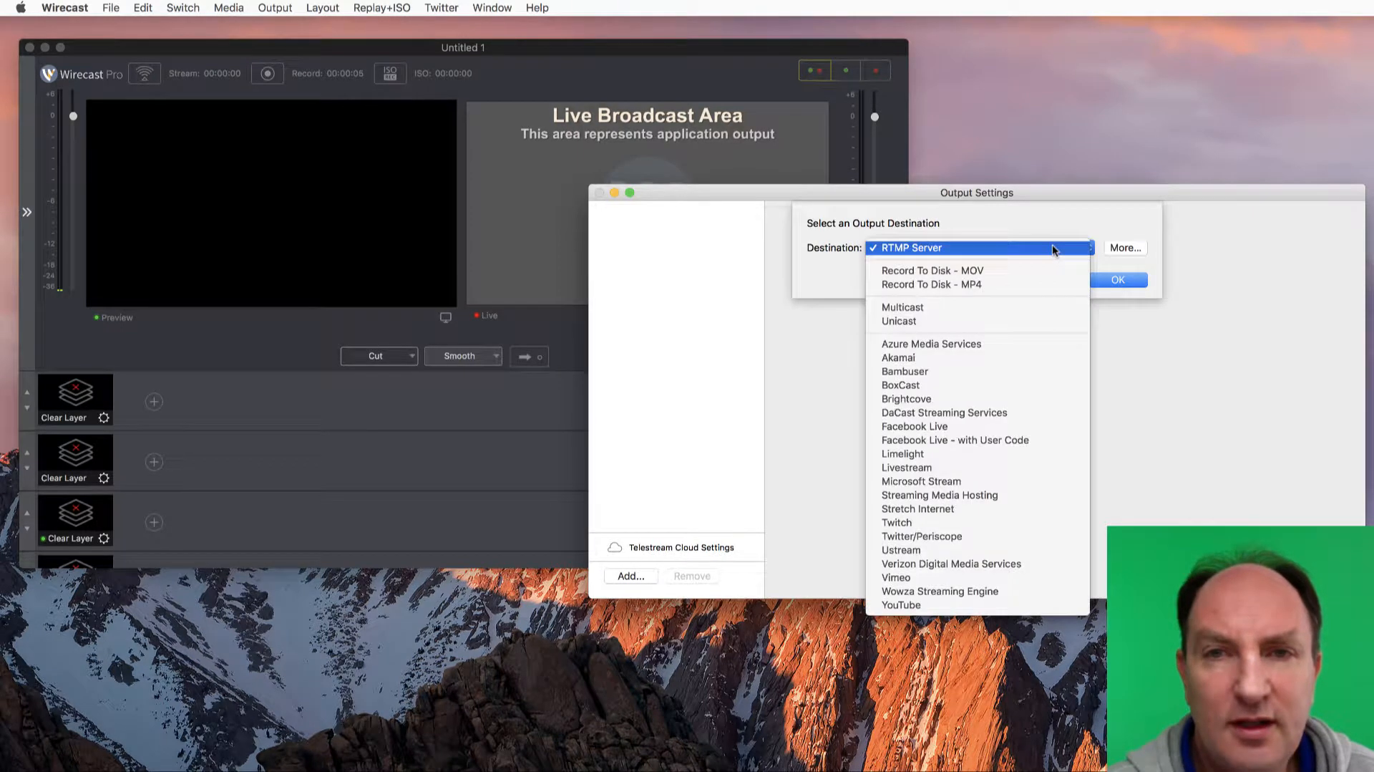
click(977, 285)
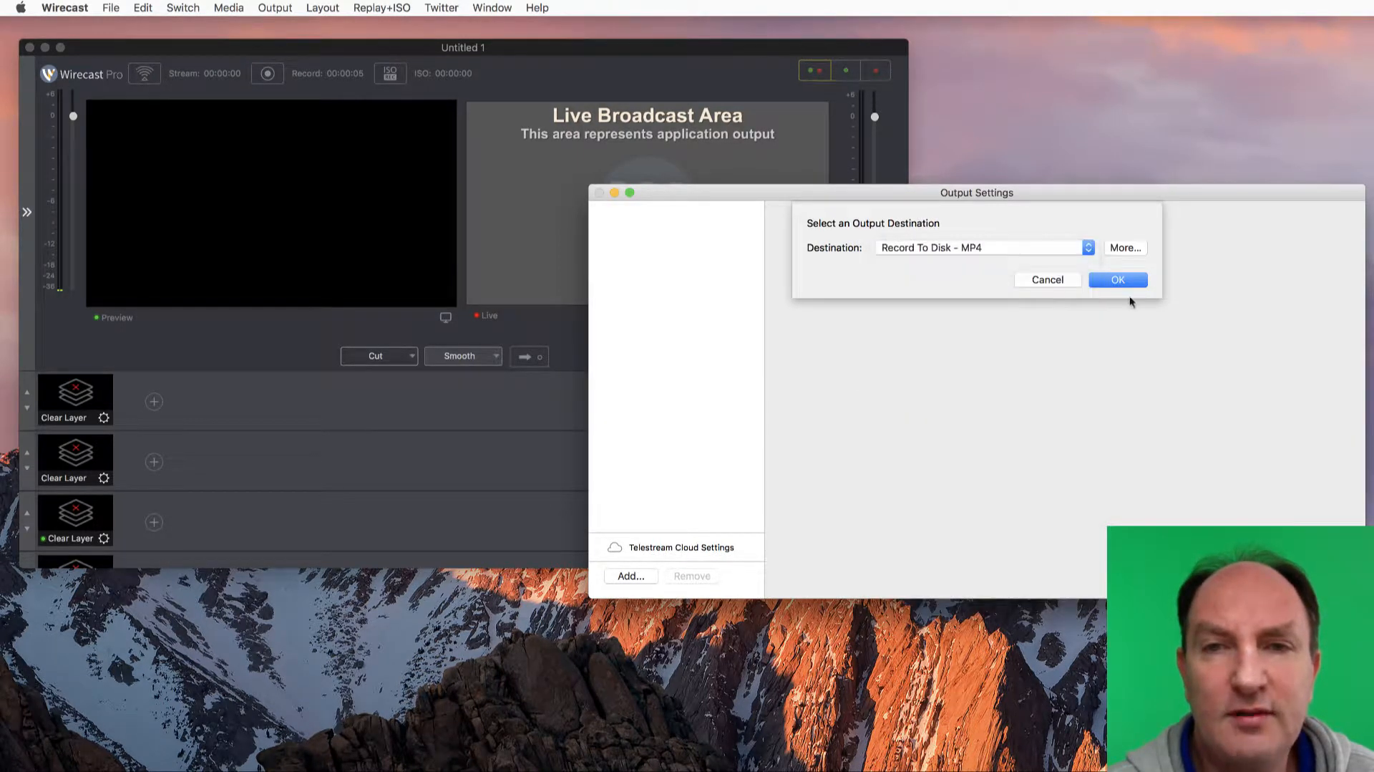
click(1118, 279)
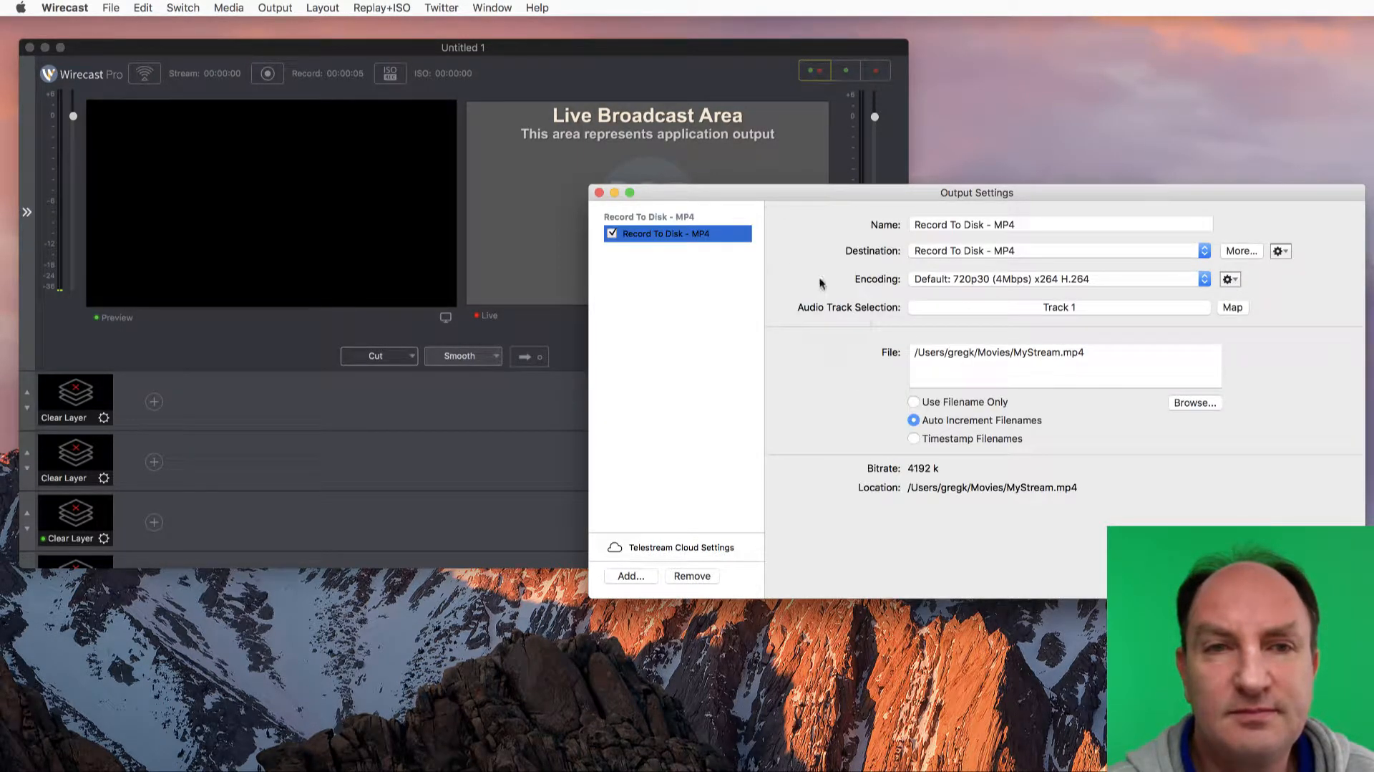
Set the MP4 output to save as MyStream.mp4 in the Desktop's test folder and confirm the output settings
click(1200, 401)
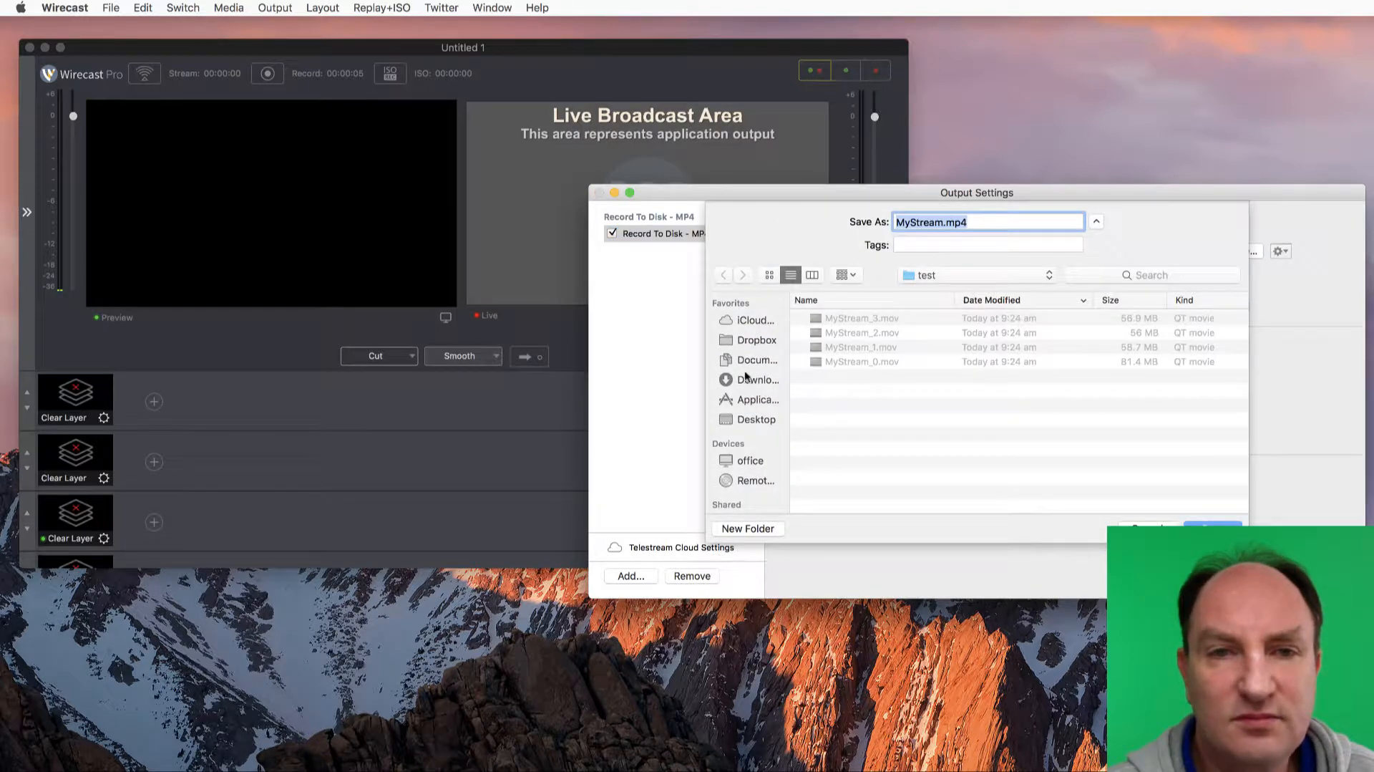
click(752, 420)
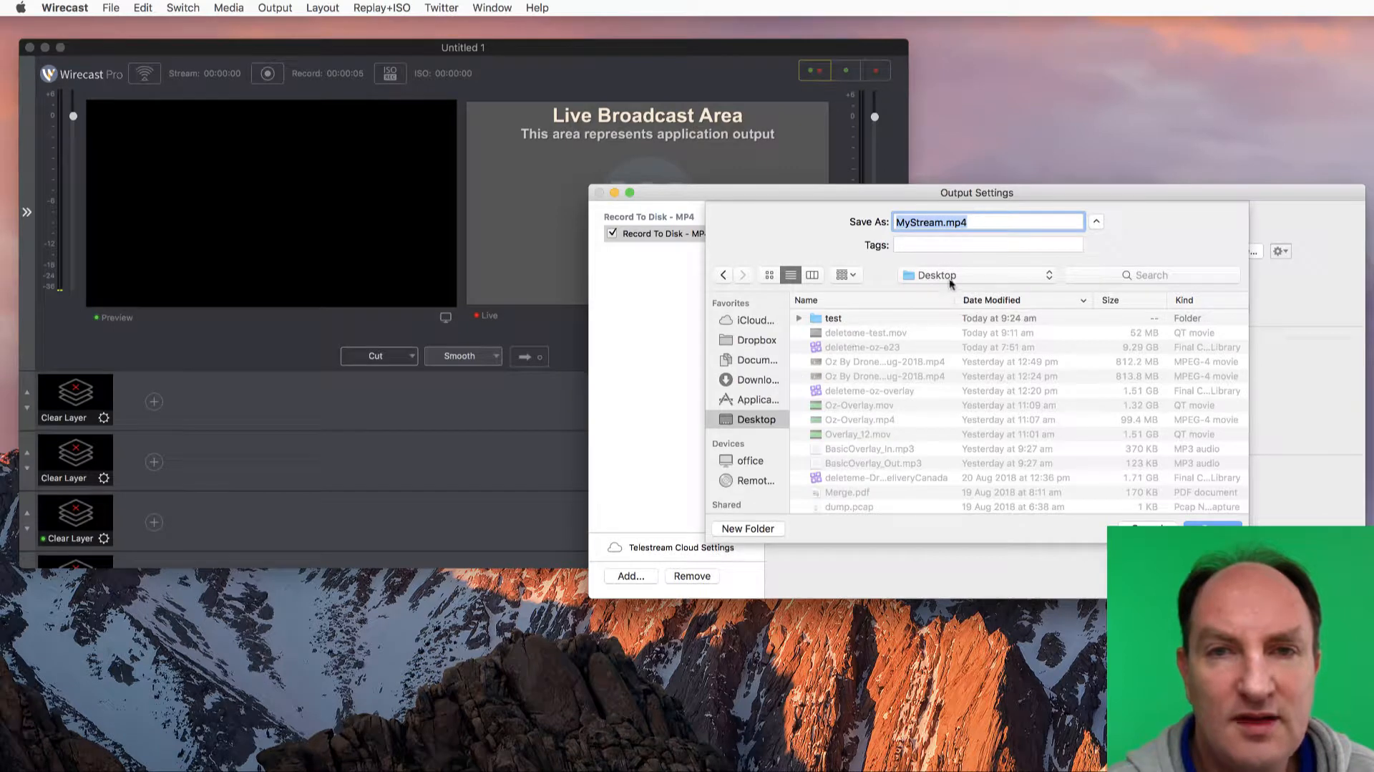
double_click(833, 318)
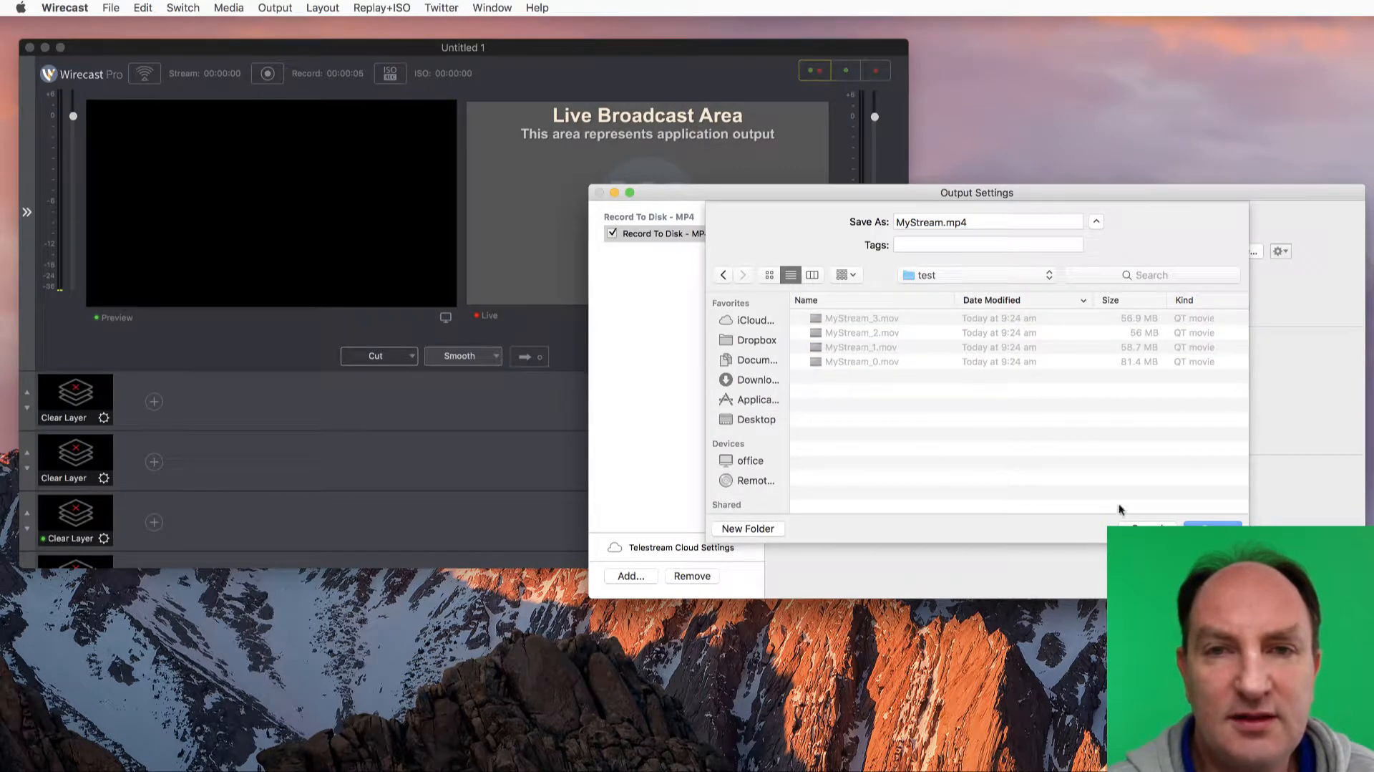
click(1213, 529)
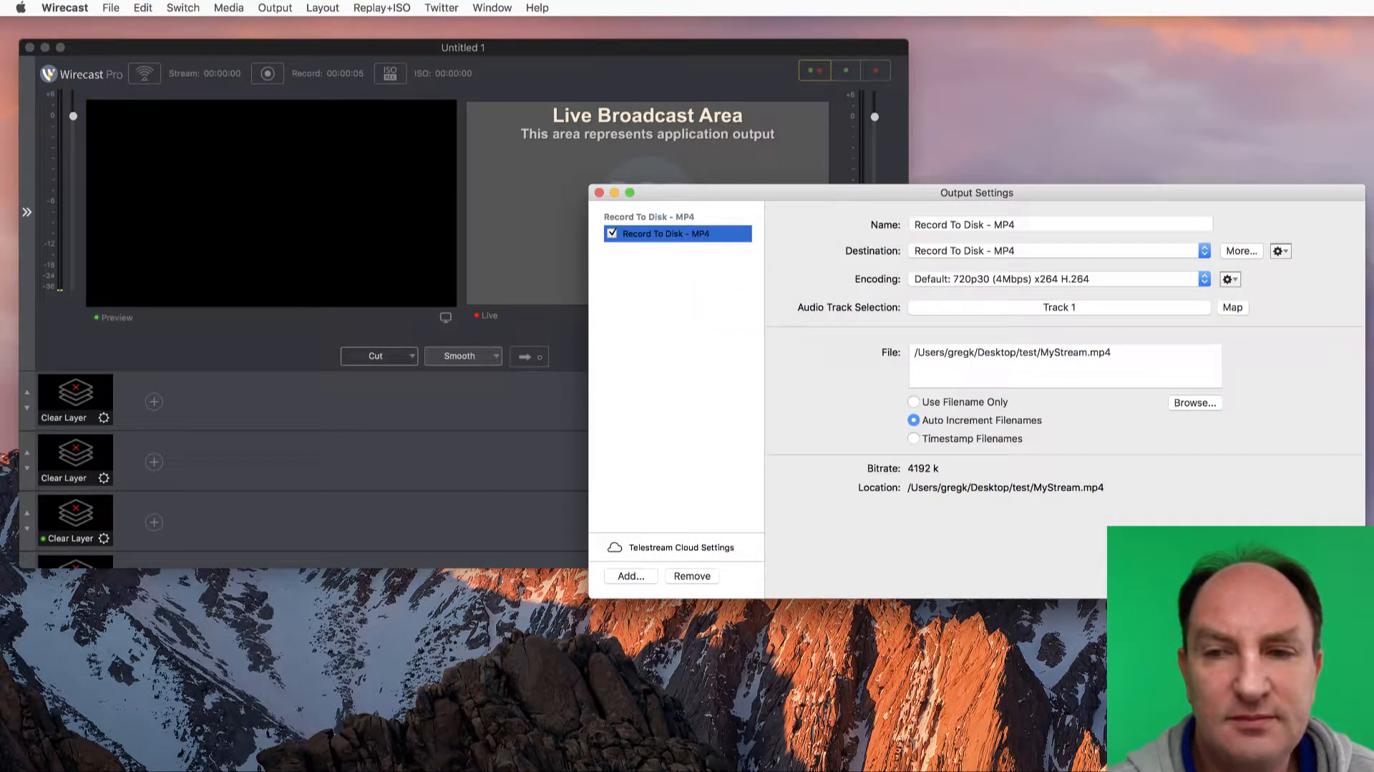
click(1324, 575)
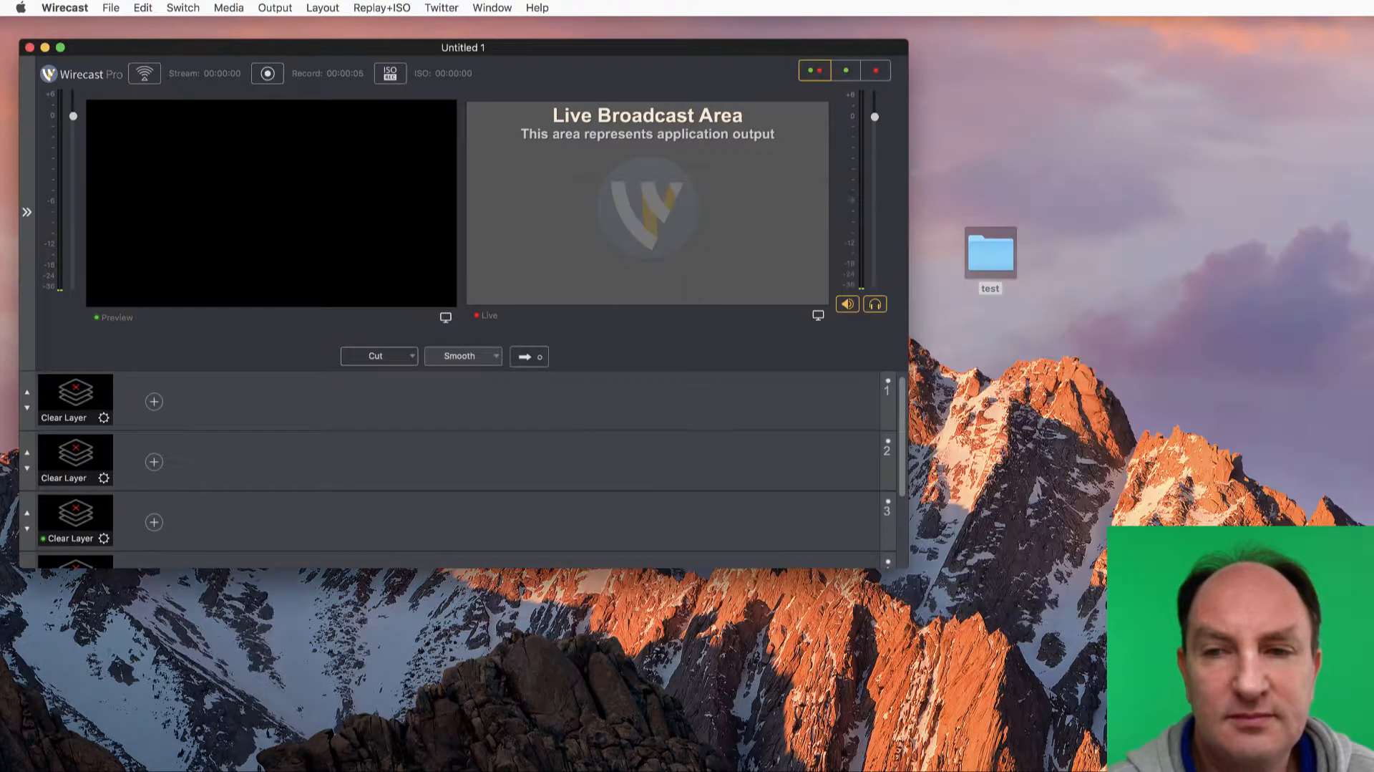
Make nine short test recordings with the MP4 output, starting and stopping each one
click(274, 75)
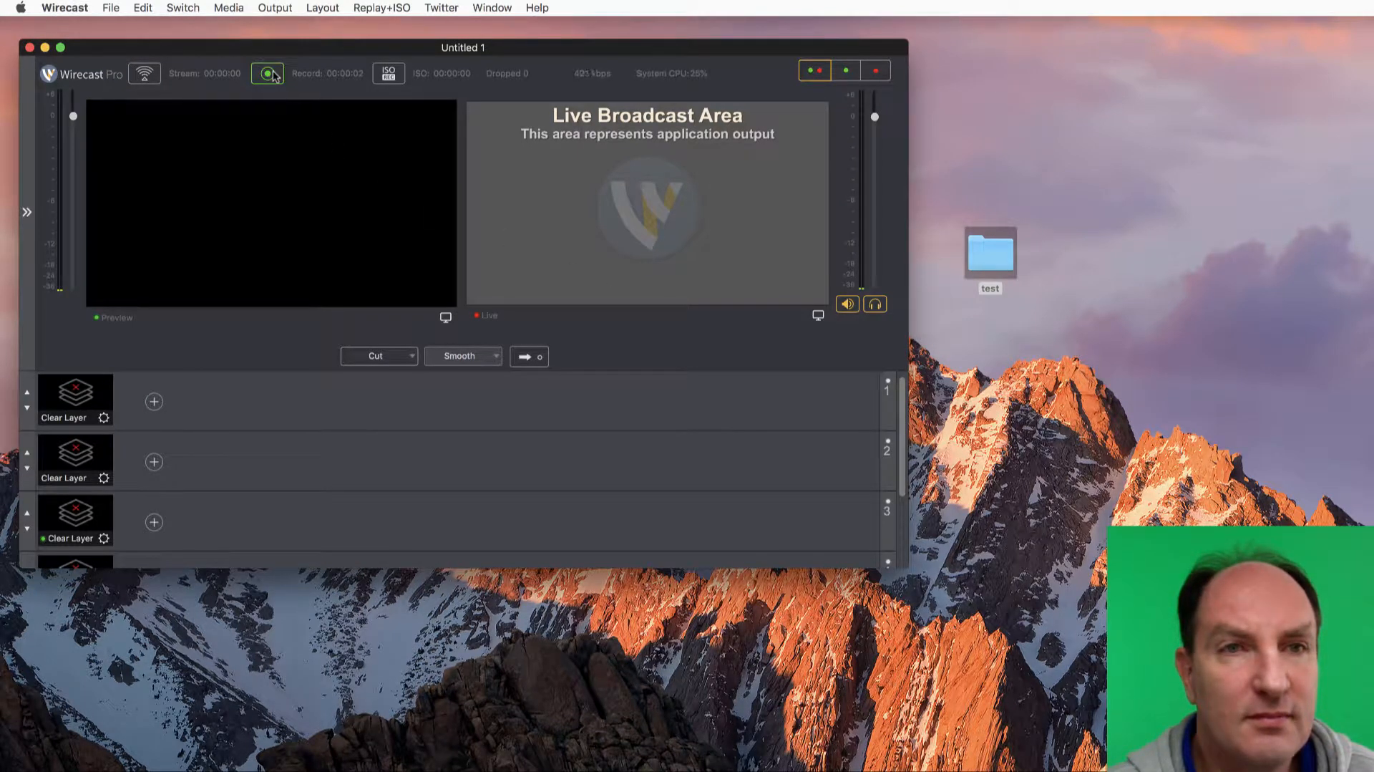
click(268, 76)
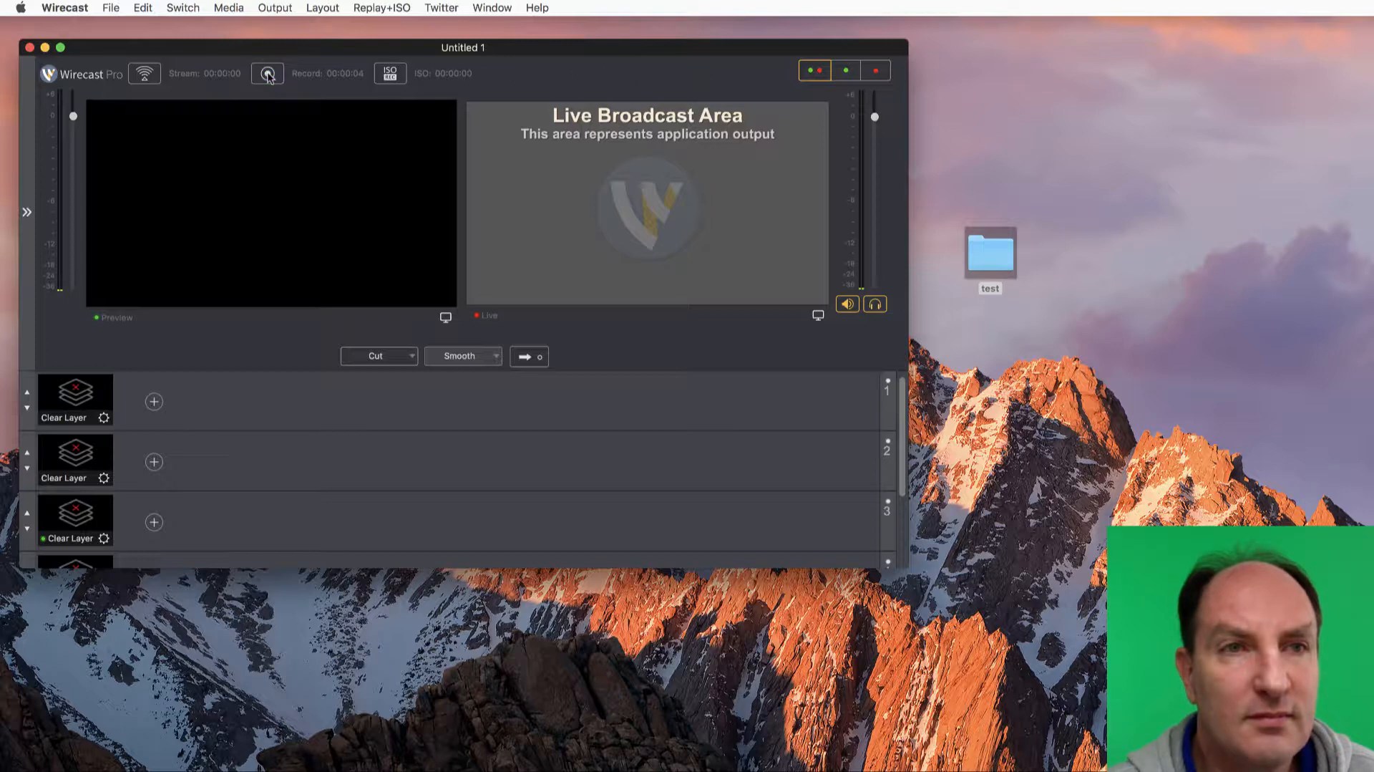
click(269, 74)
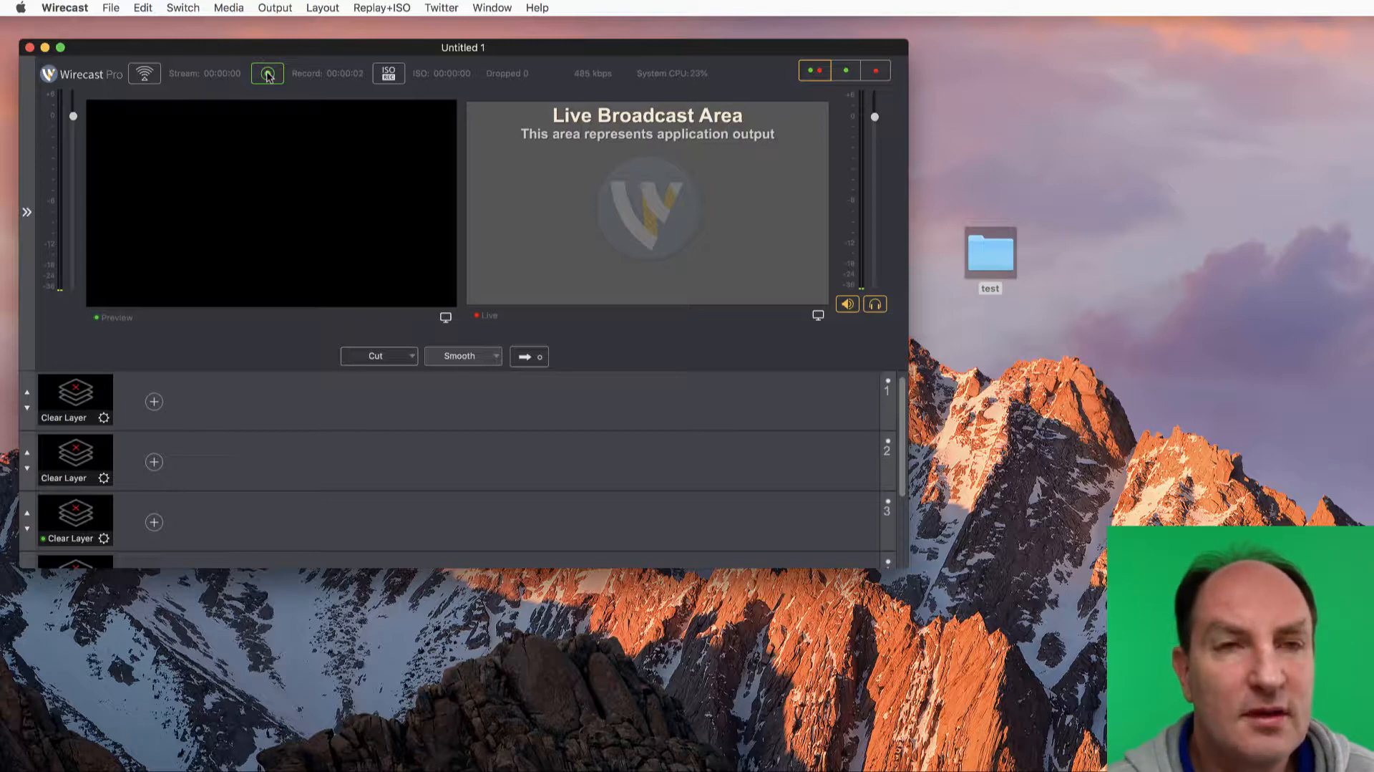
click(268, 75)
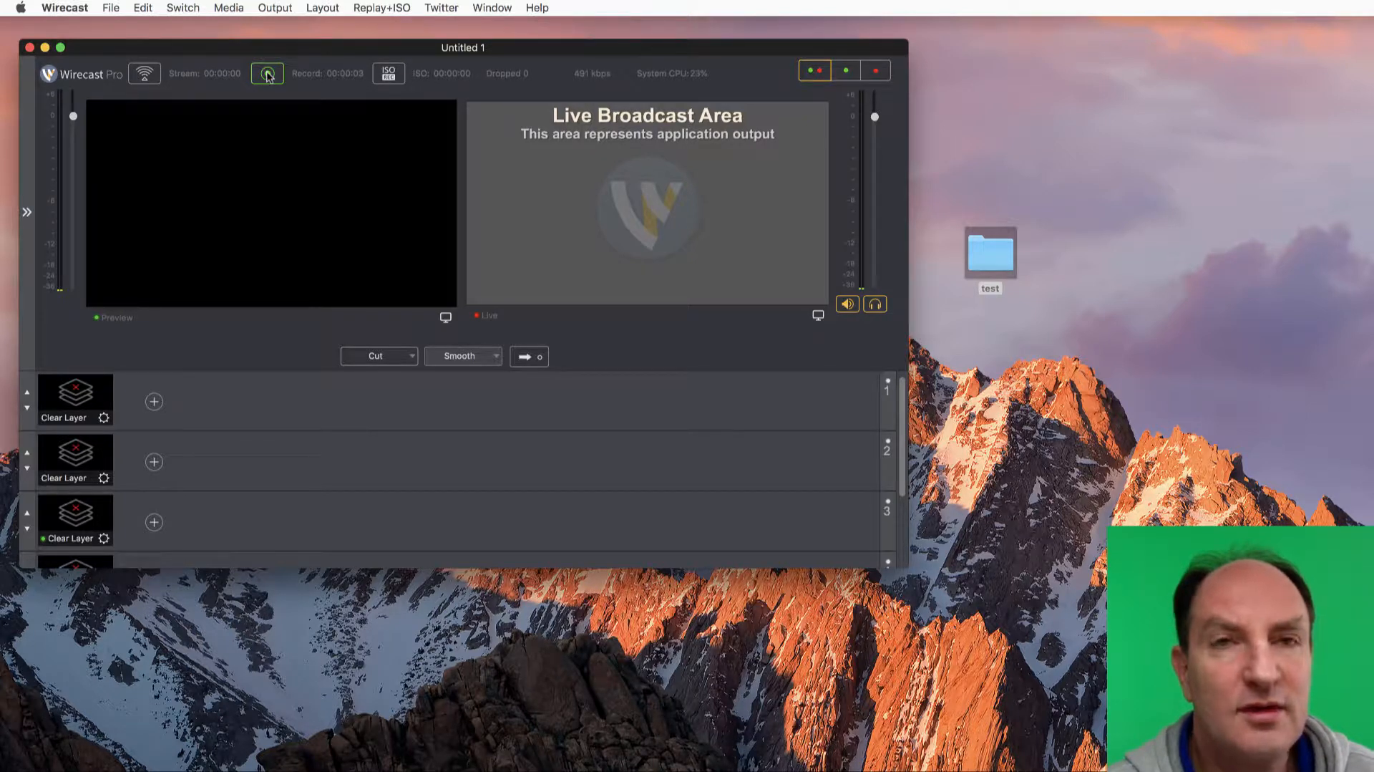
click(267, 74)
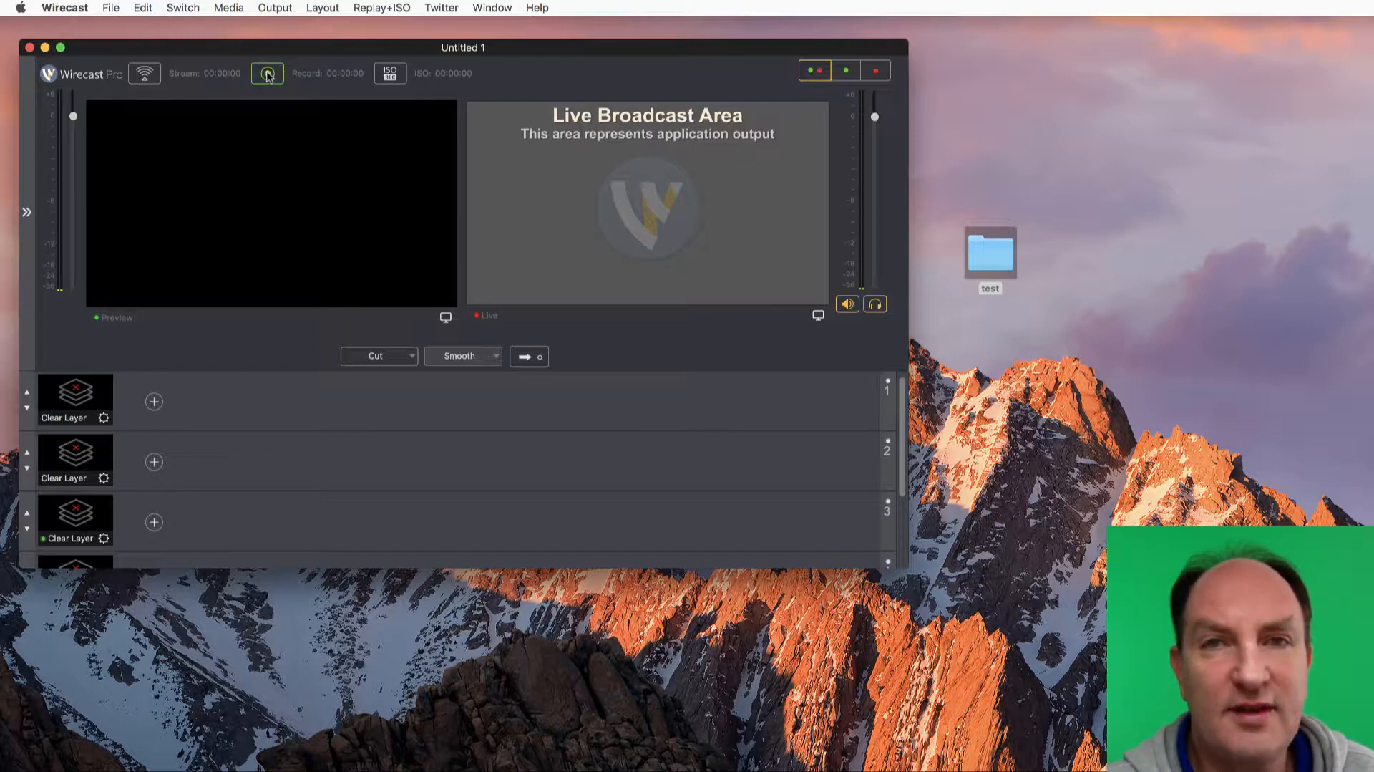
click(267, 74)
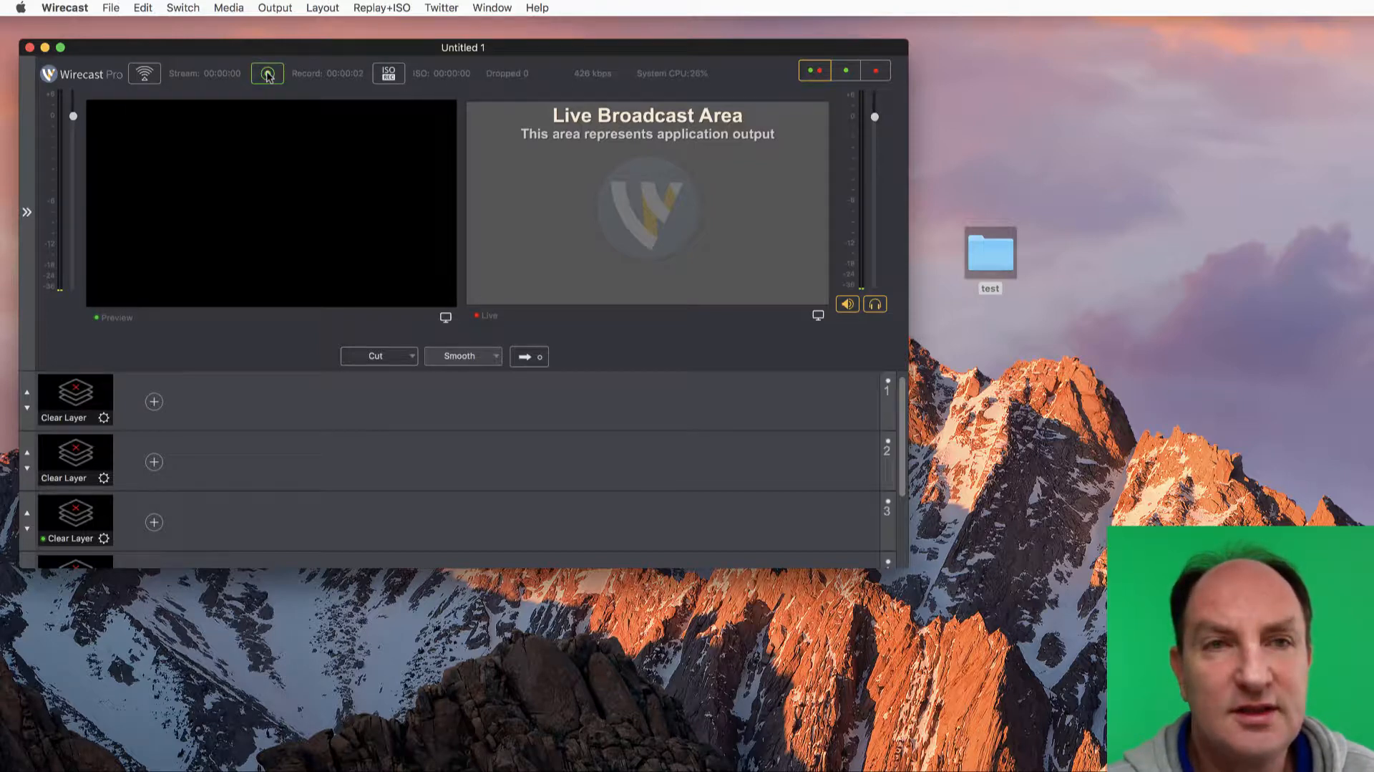
click(267, 74)
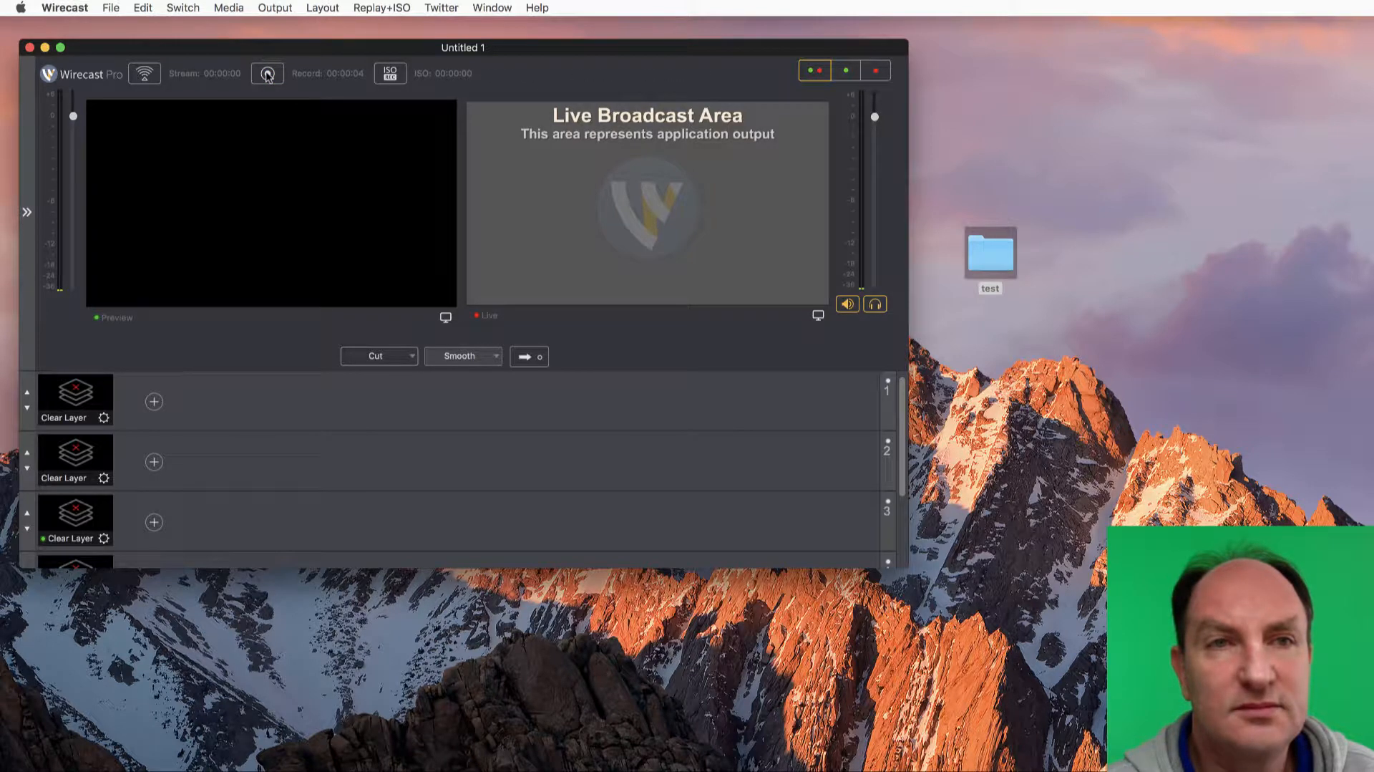
click(267, 75)
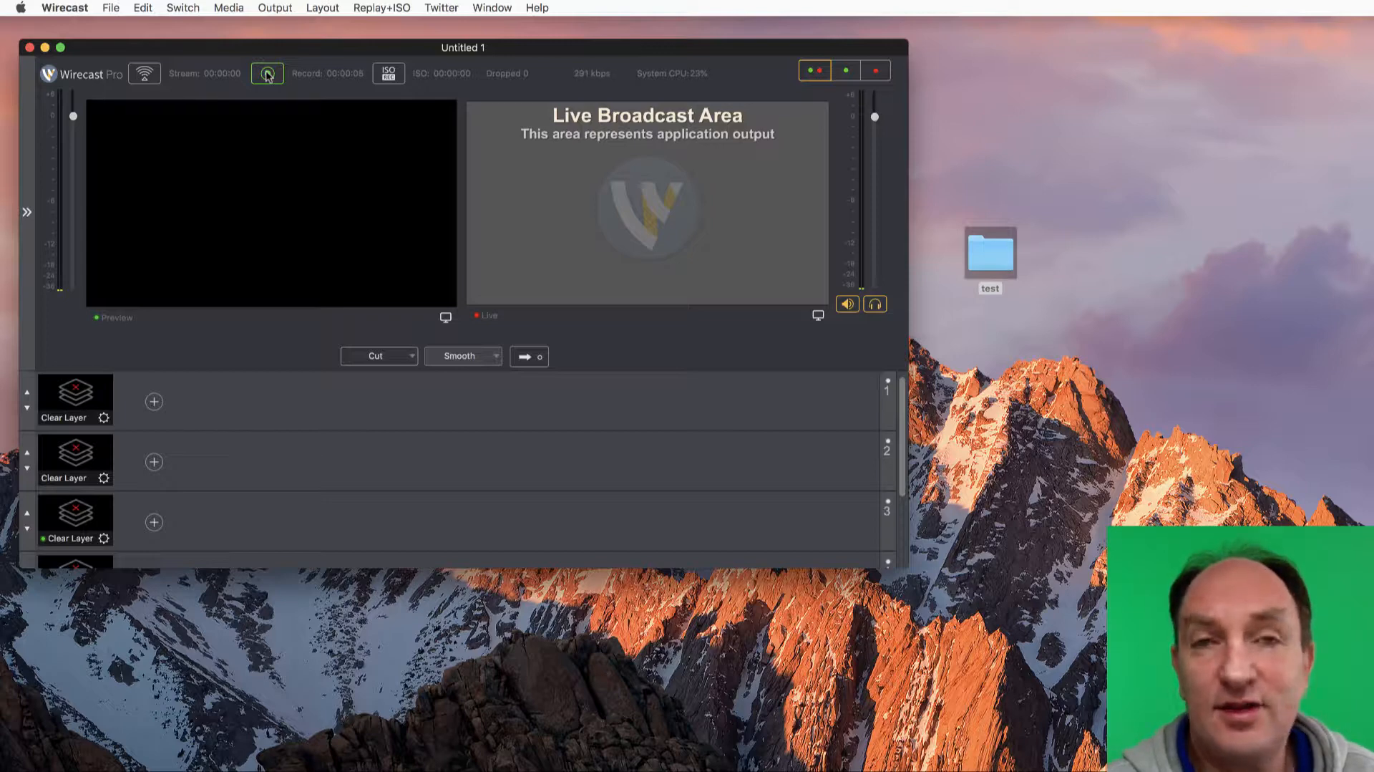
click(267, 73)
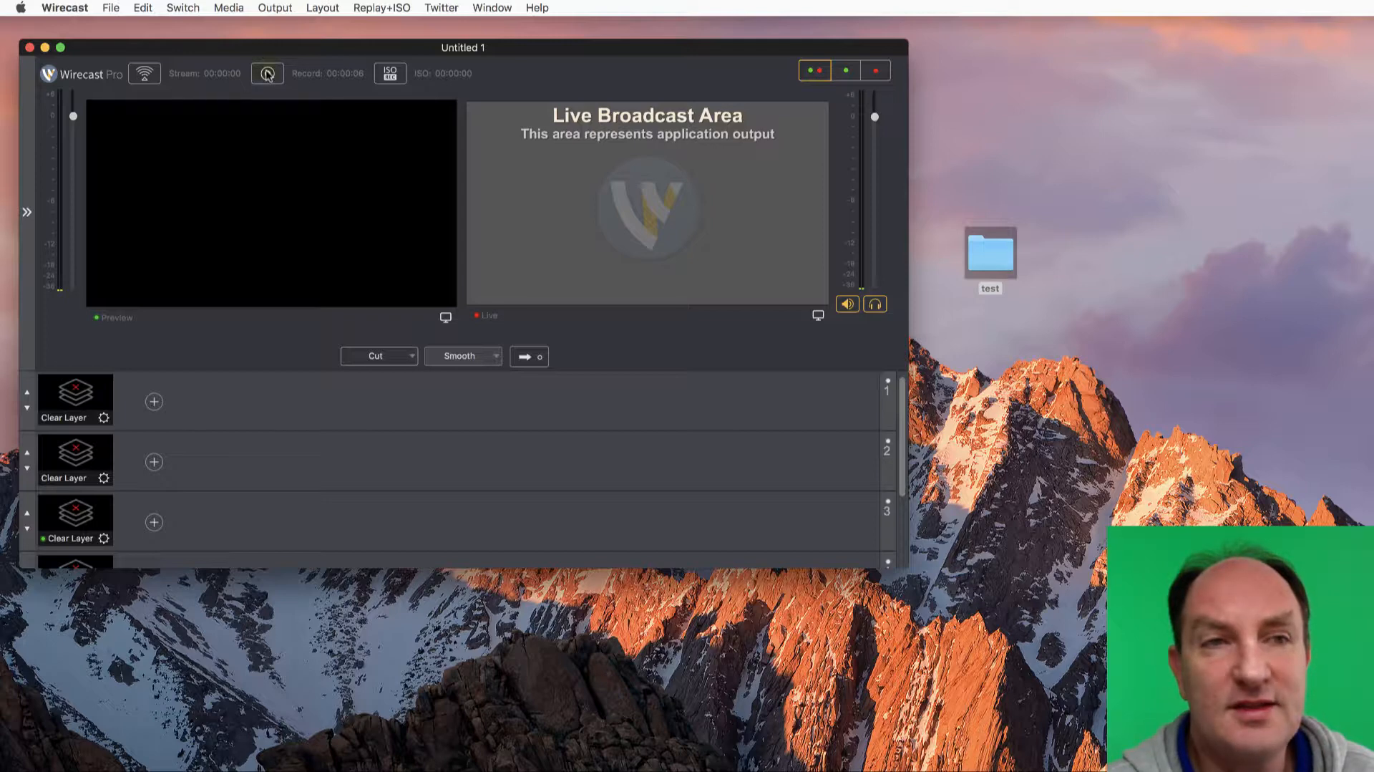
click(267, 73)
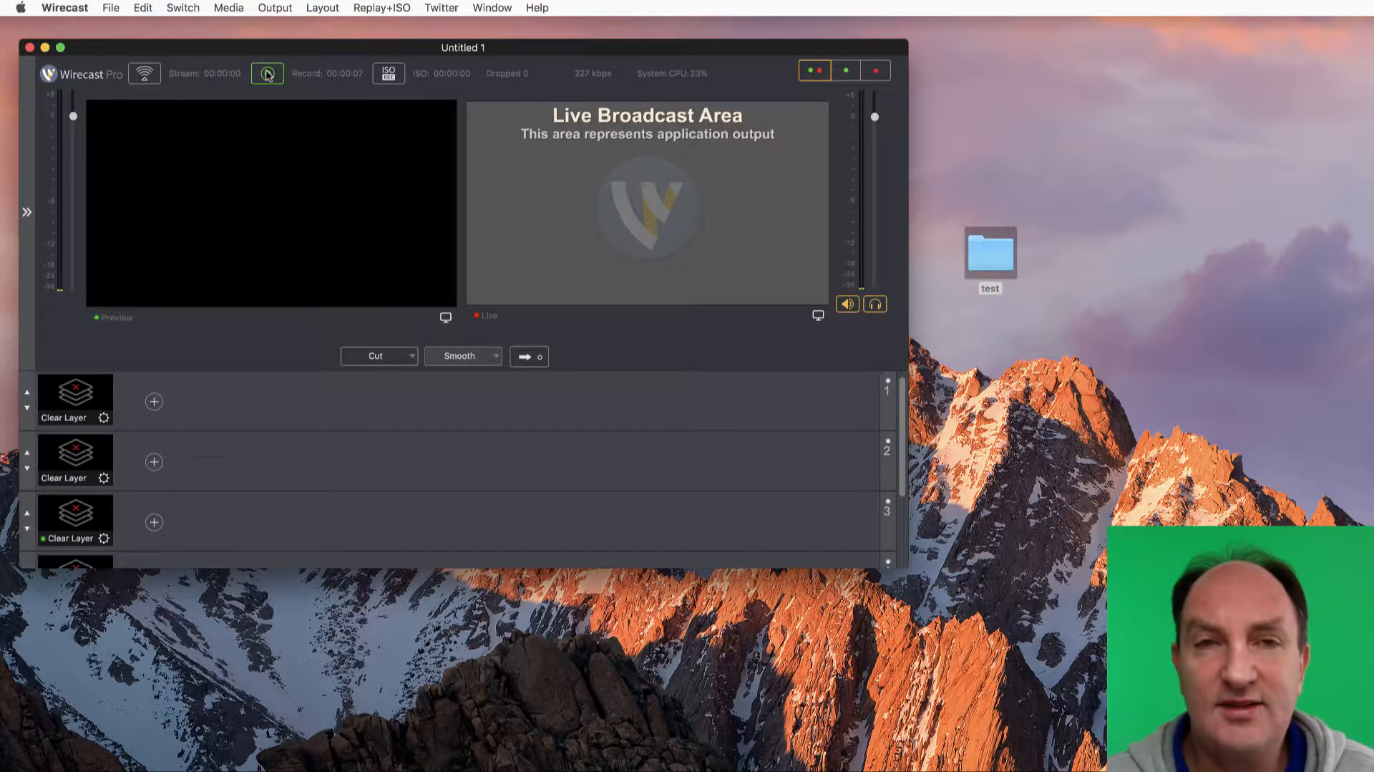
click(267, 73)
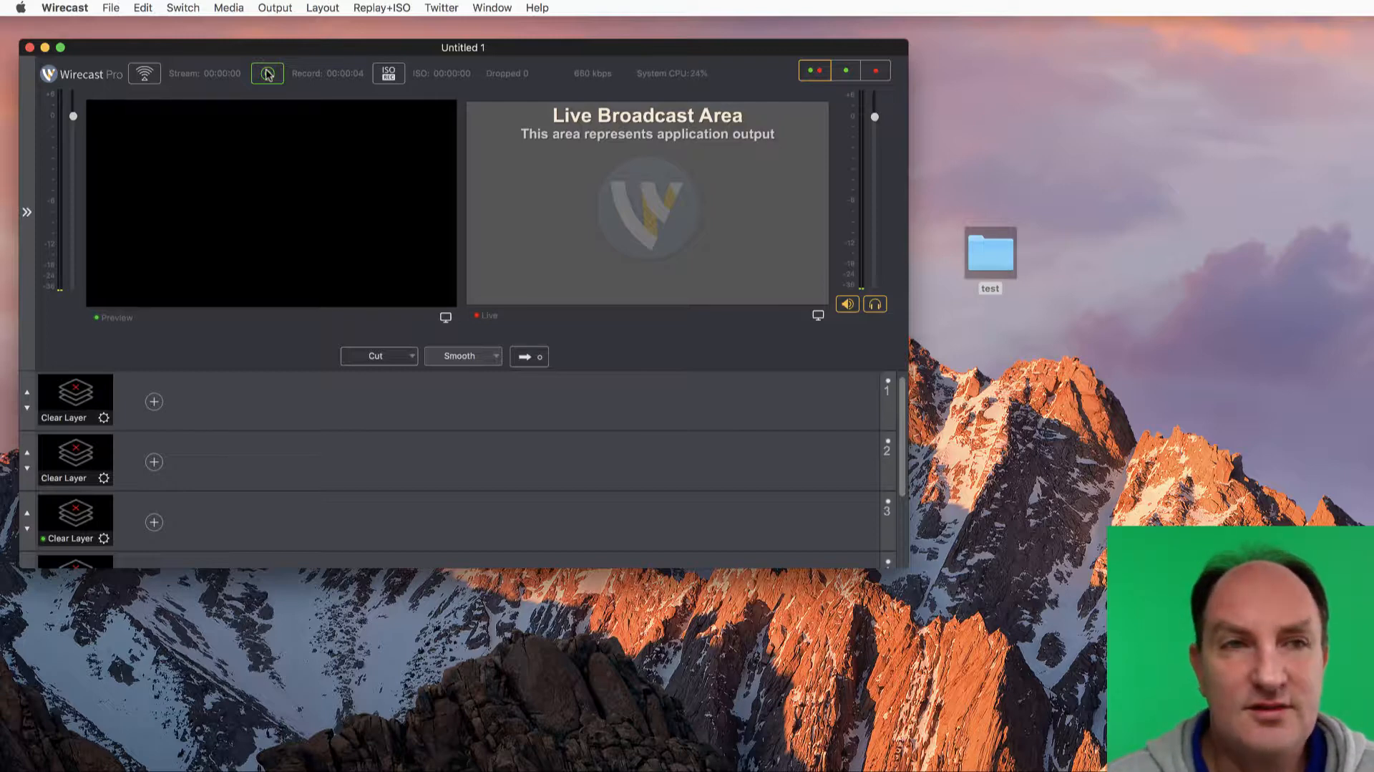
click(267, 74)
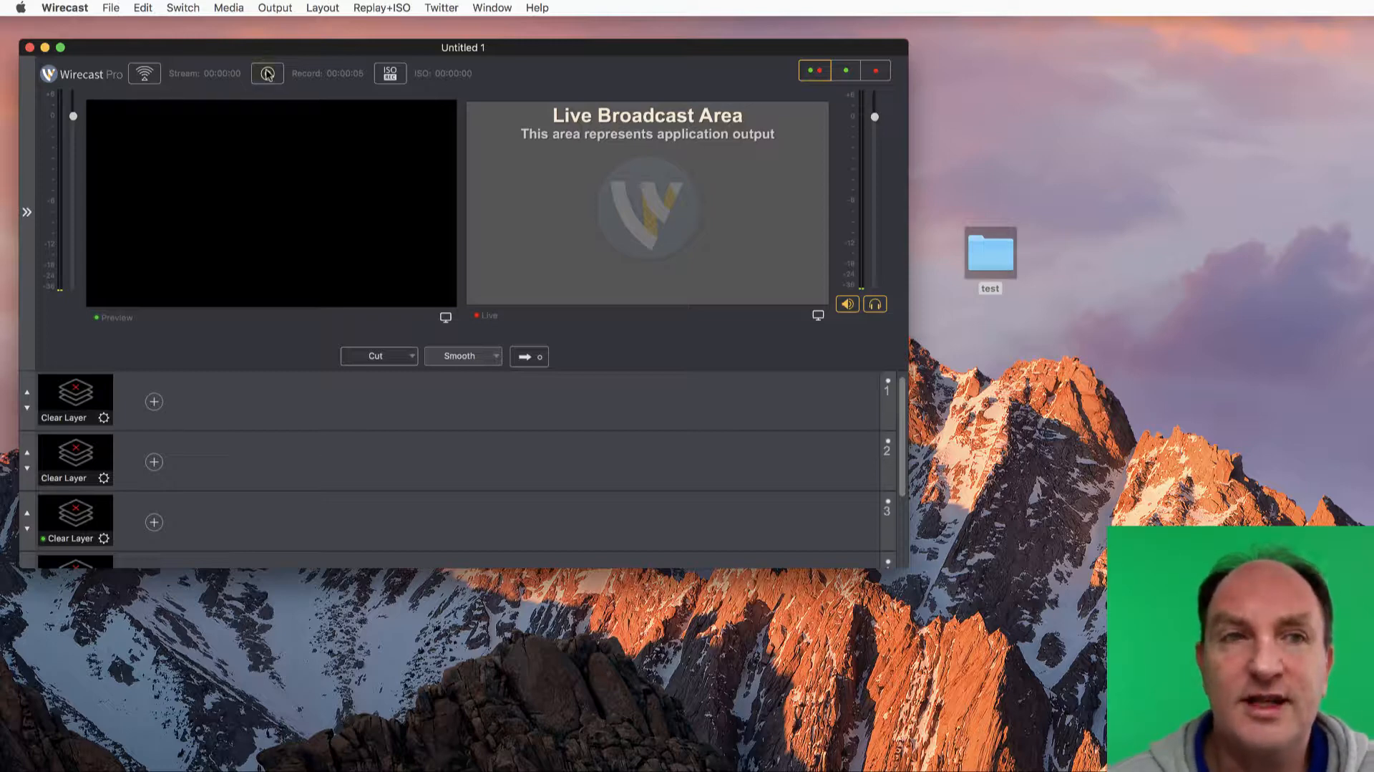
click(267, 73)
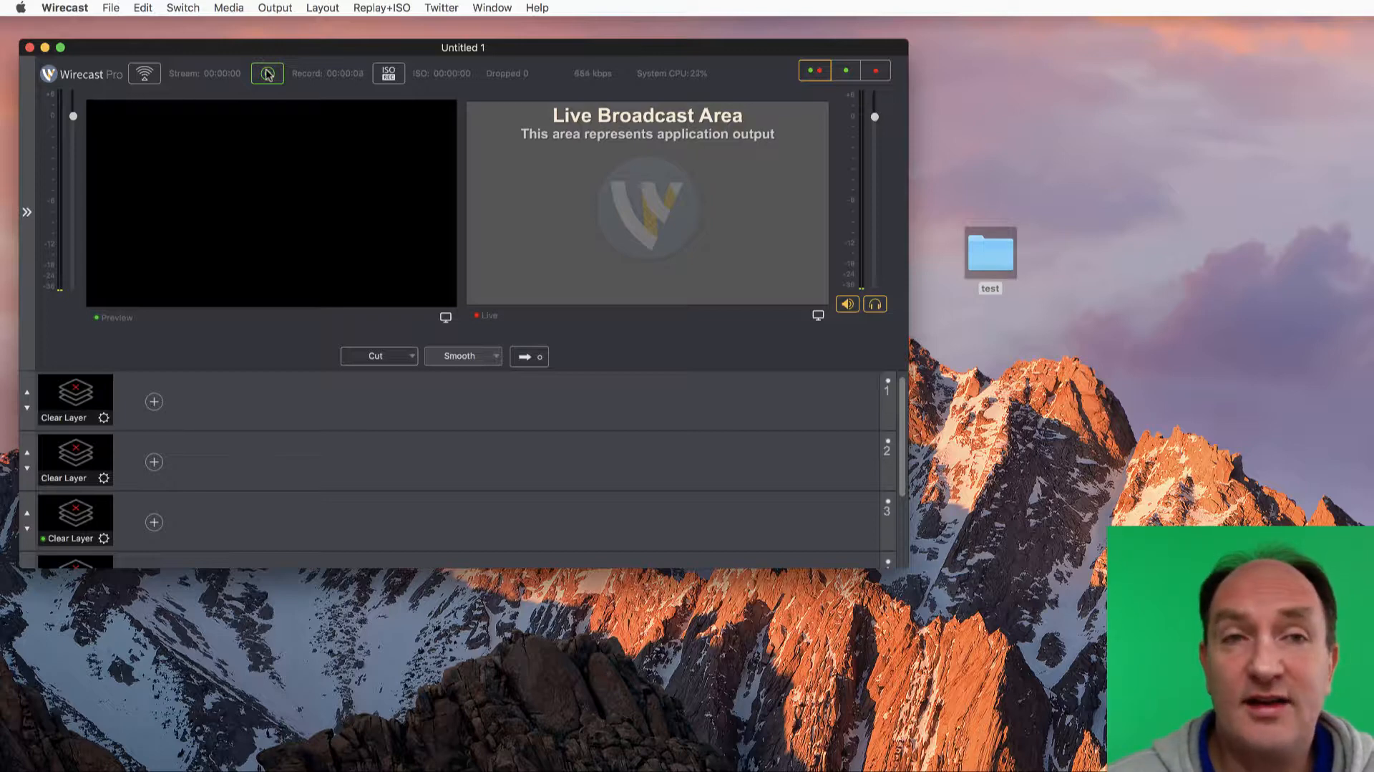
click(267, 73)
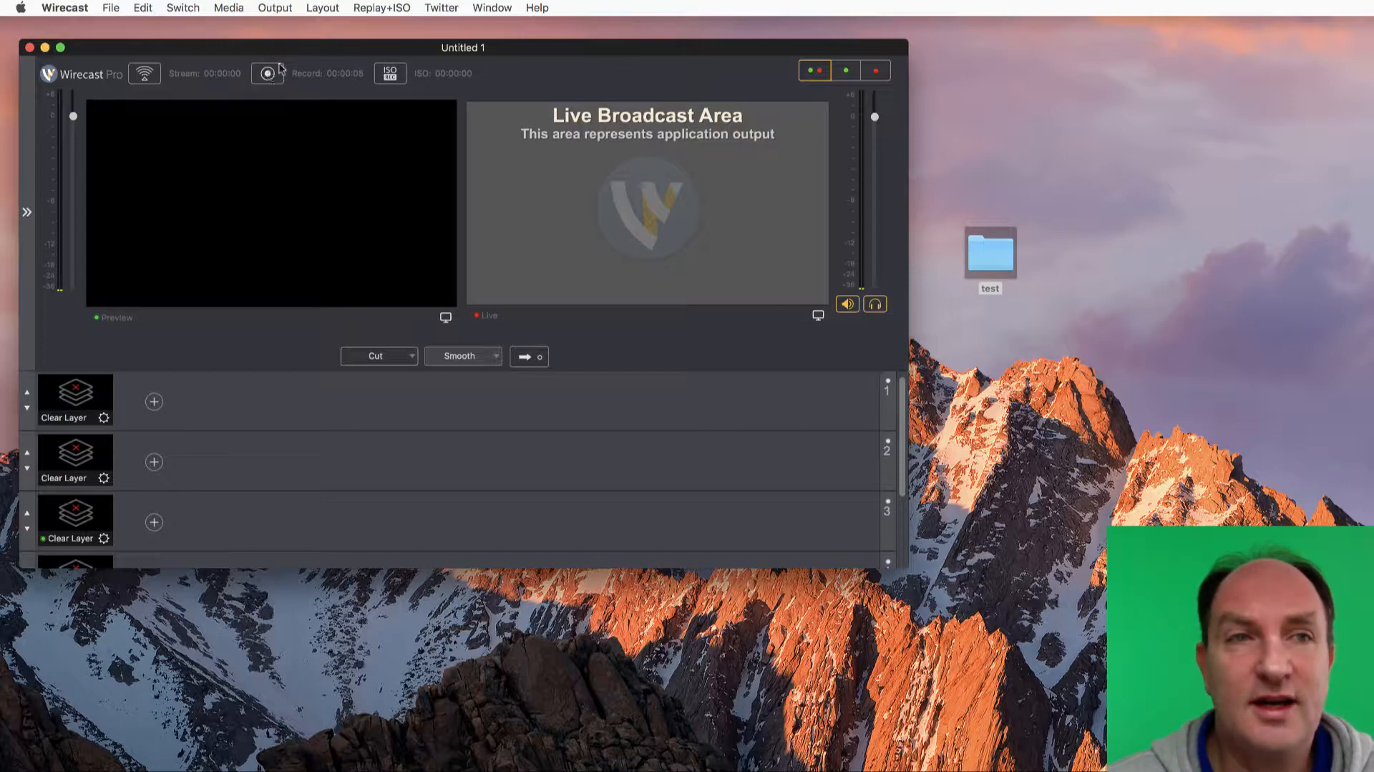
click(267, 74)
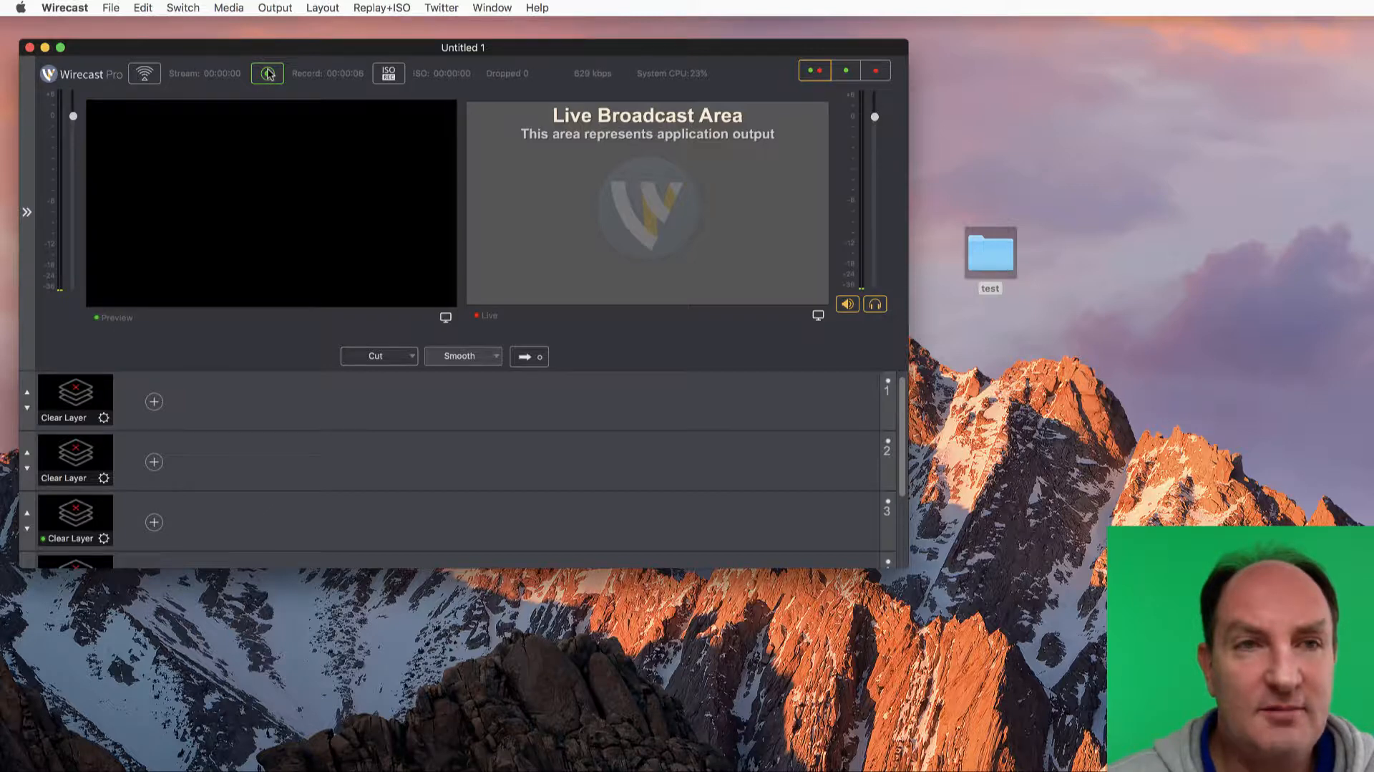
Replace the Record To Disk - MP4 output with a Record To Disk - MOV destination in the output settings
click(280, 10)
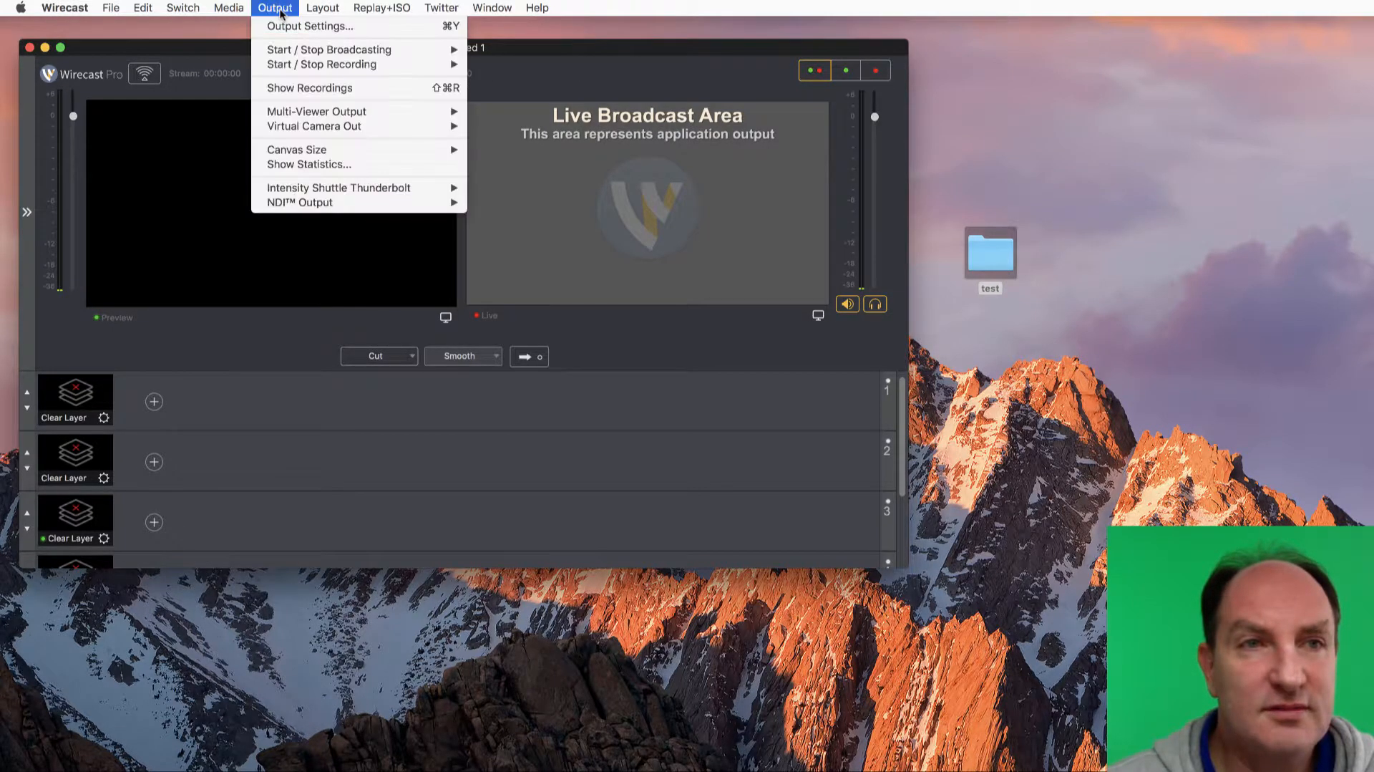
click(299, 27)
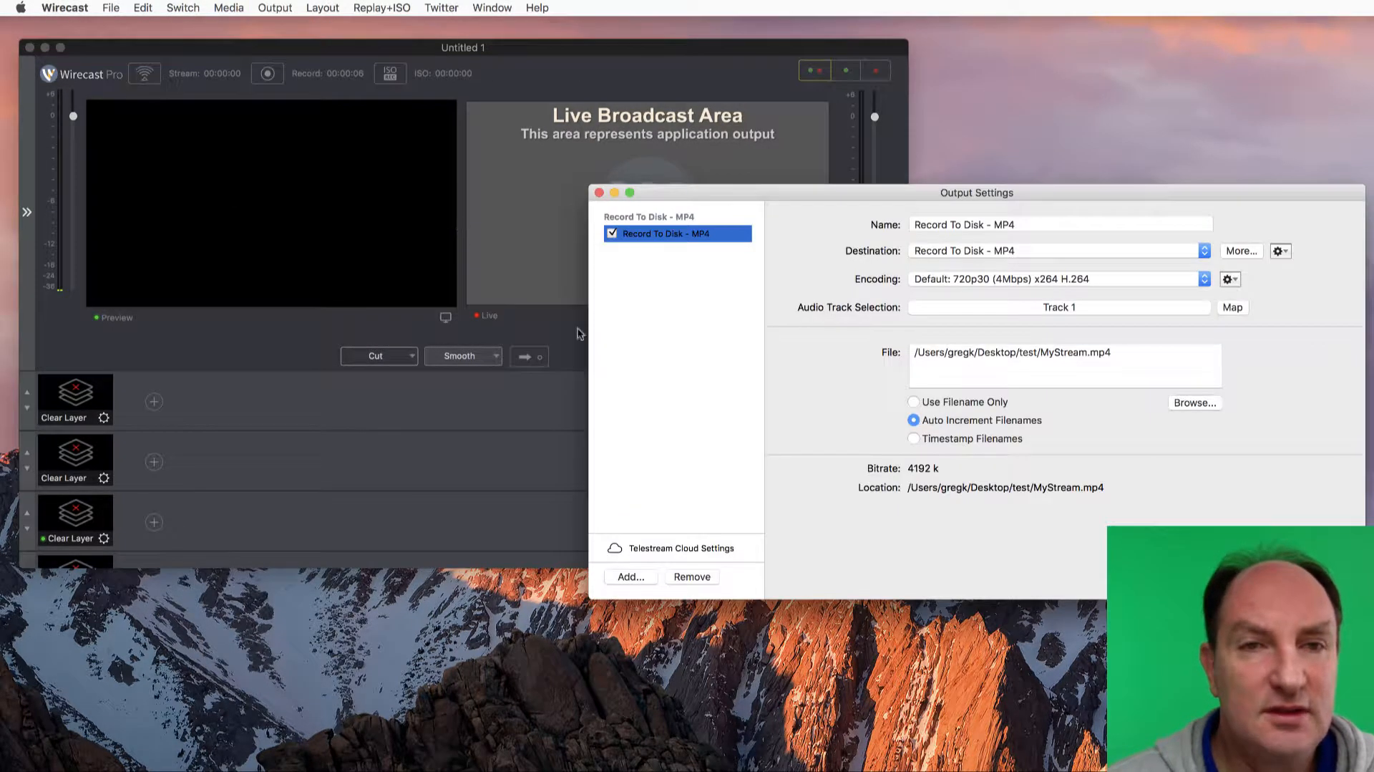
click(692, 577)
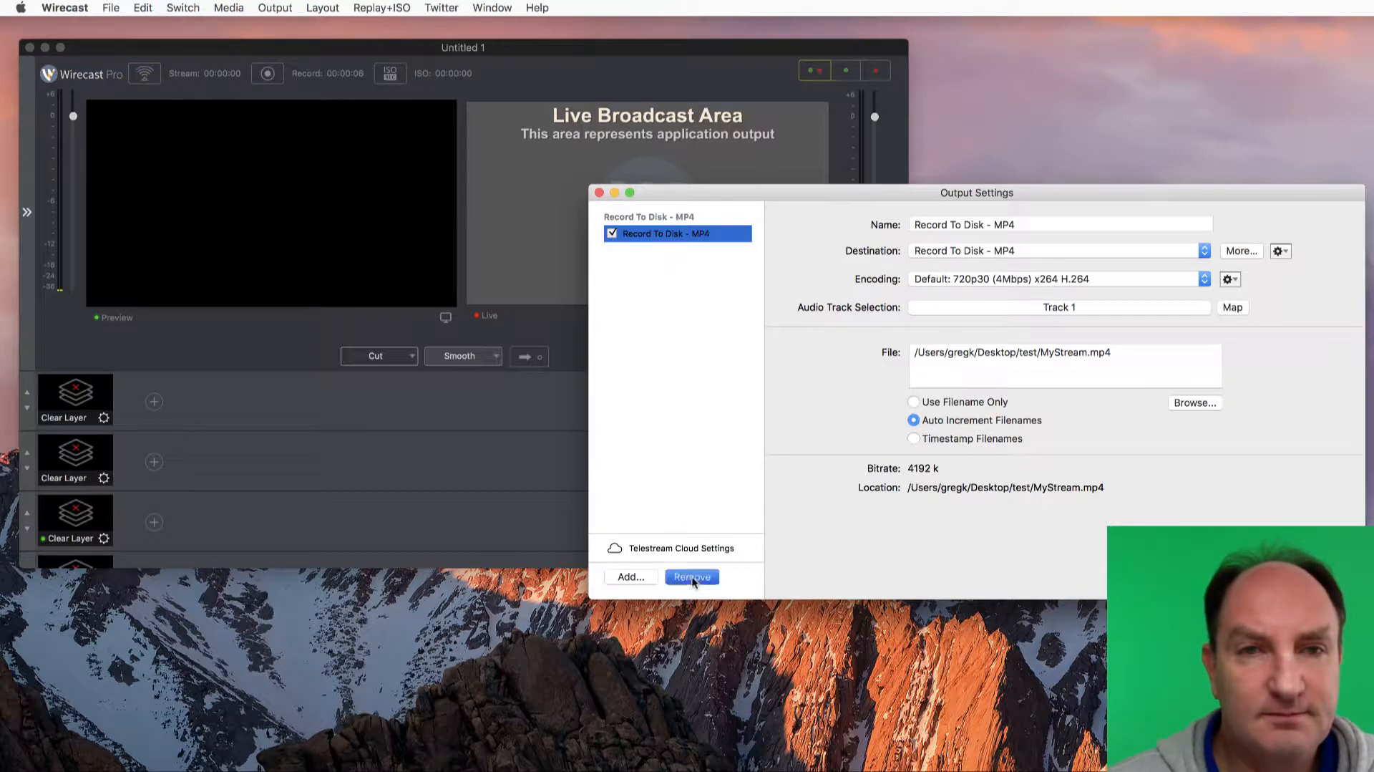
click(1032, 247)
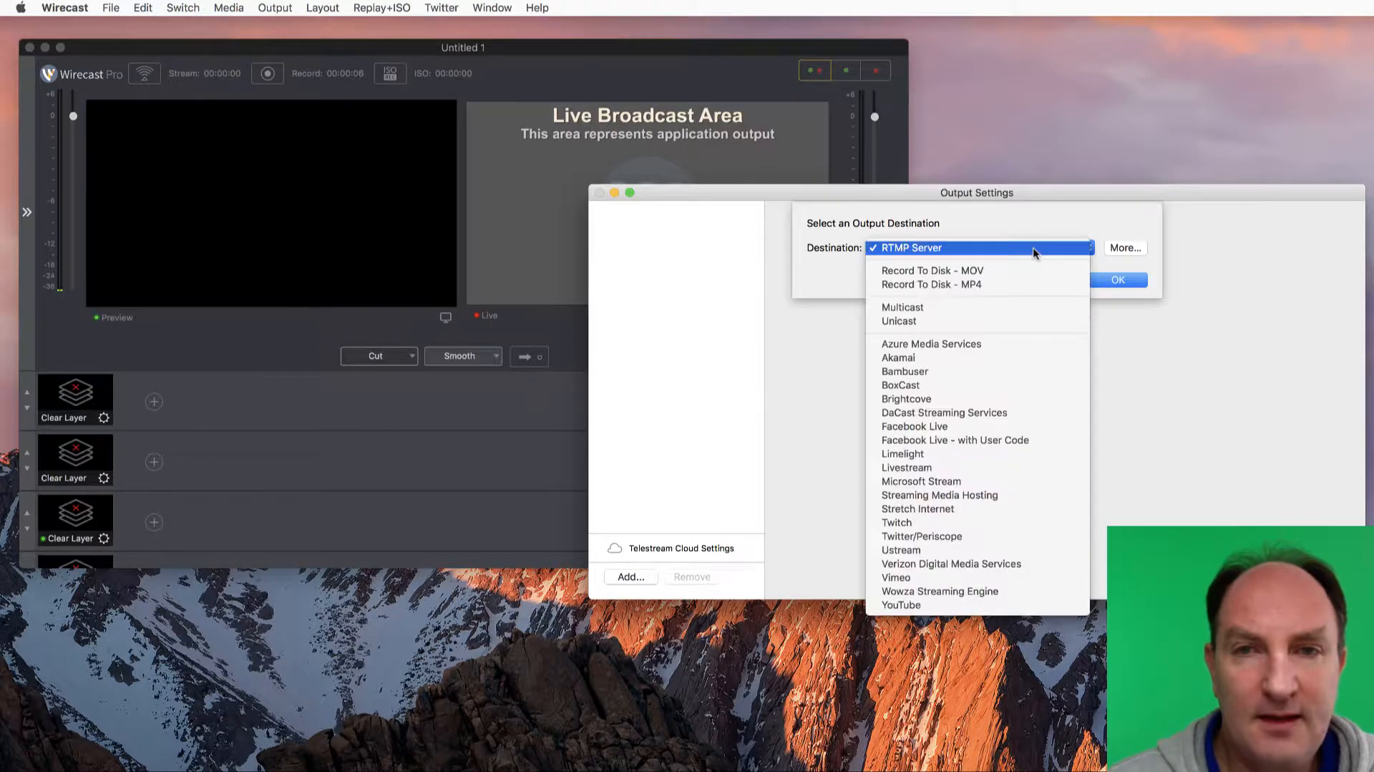
click(977, 275)
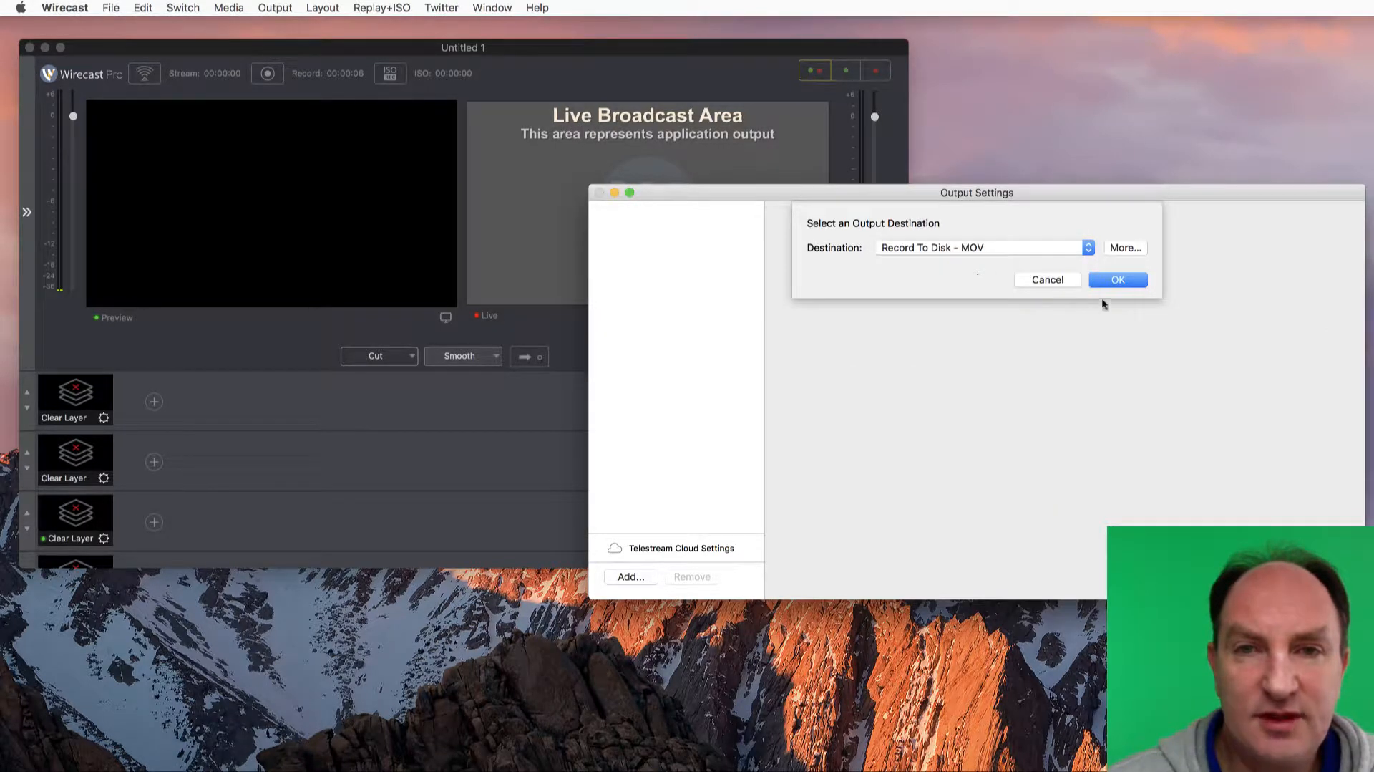
click(1120, 279)
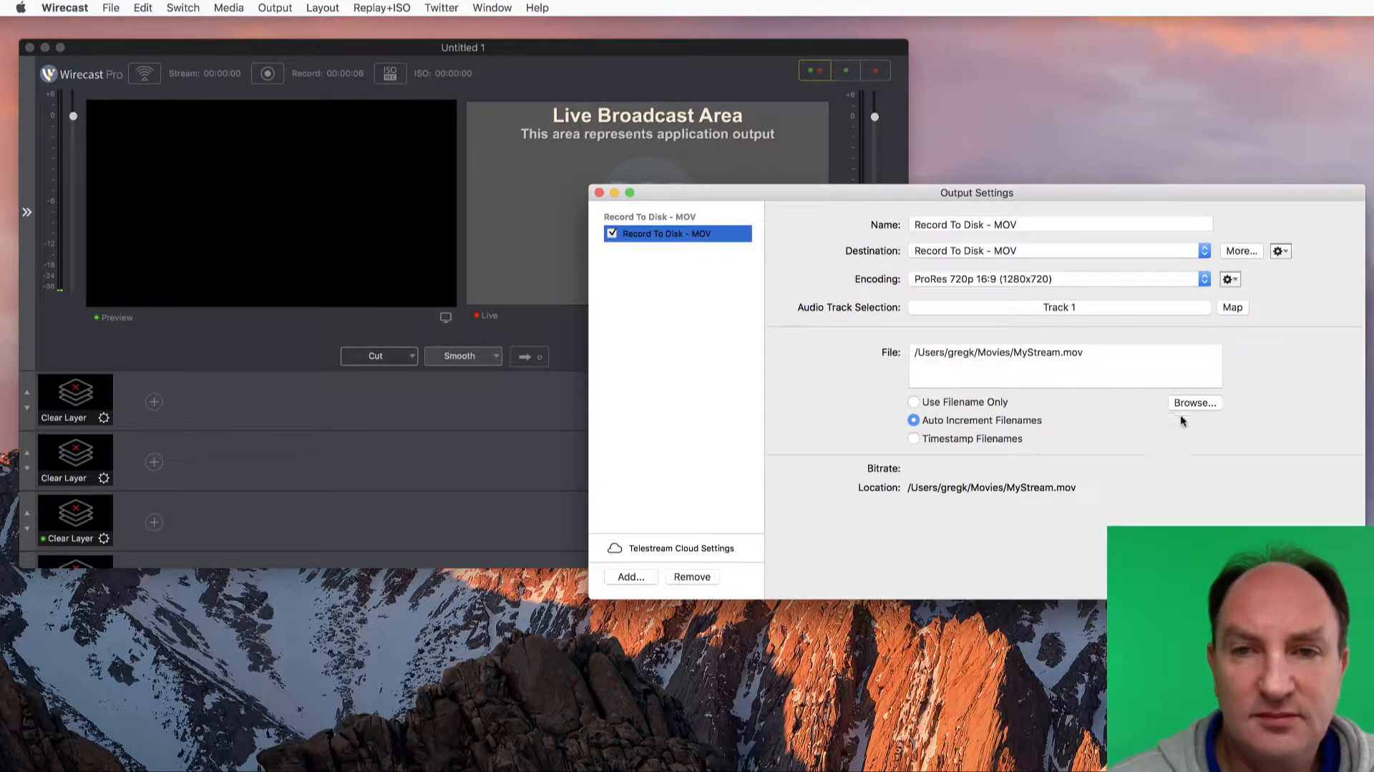
Save the MOV output as MyStream.mov in the Desktop's test folder and set its encoding to ProRes 480p 16:9 (854x480), confirming the output settings
click(1208, 402)
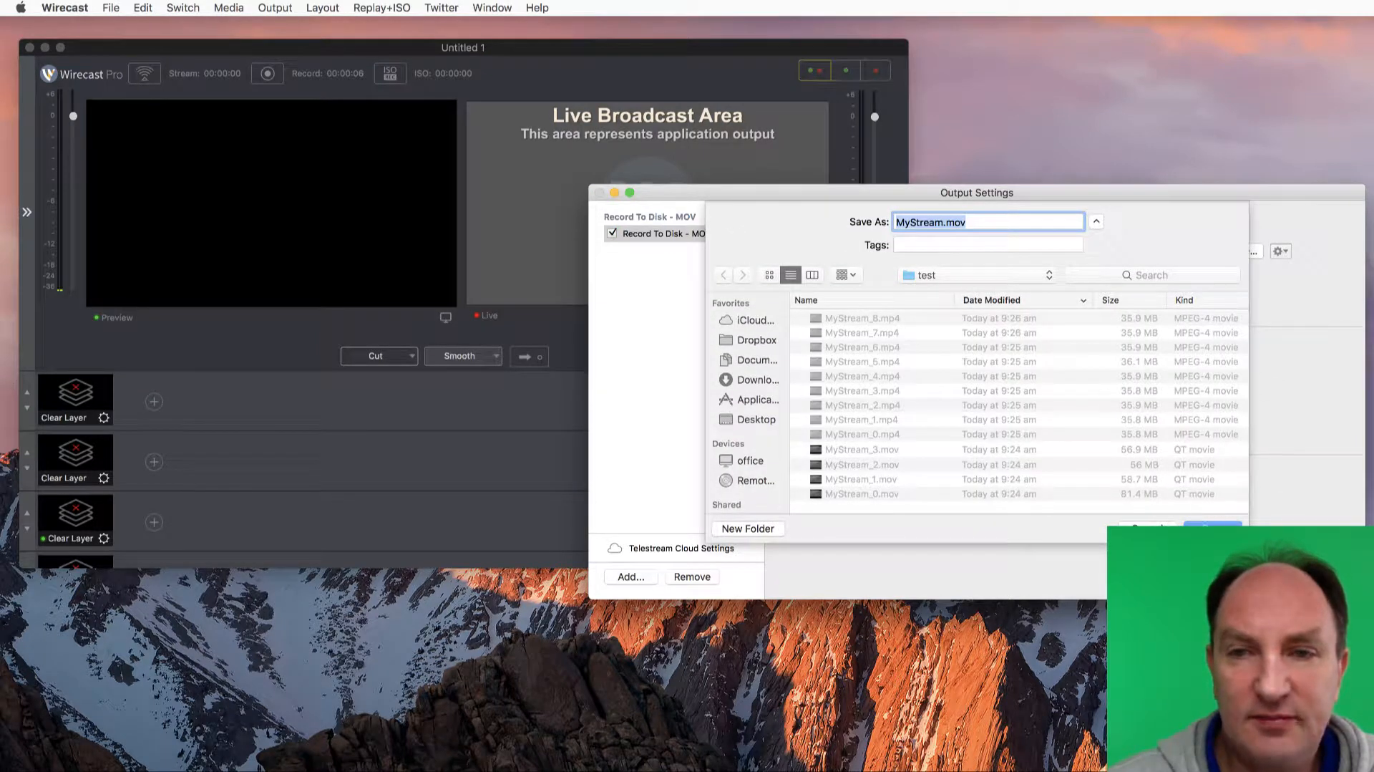
key(Return)
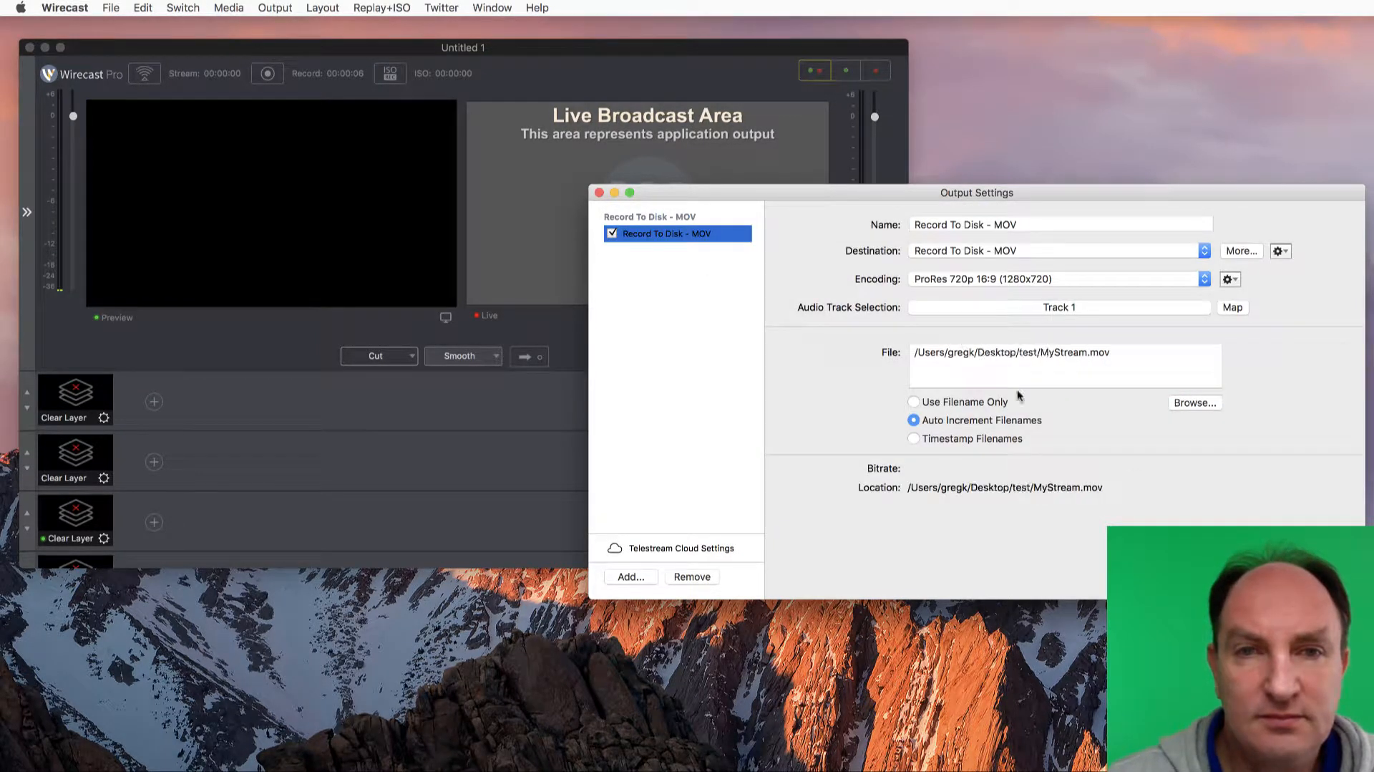
click(1084, 278)
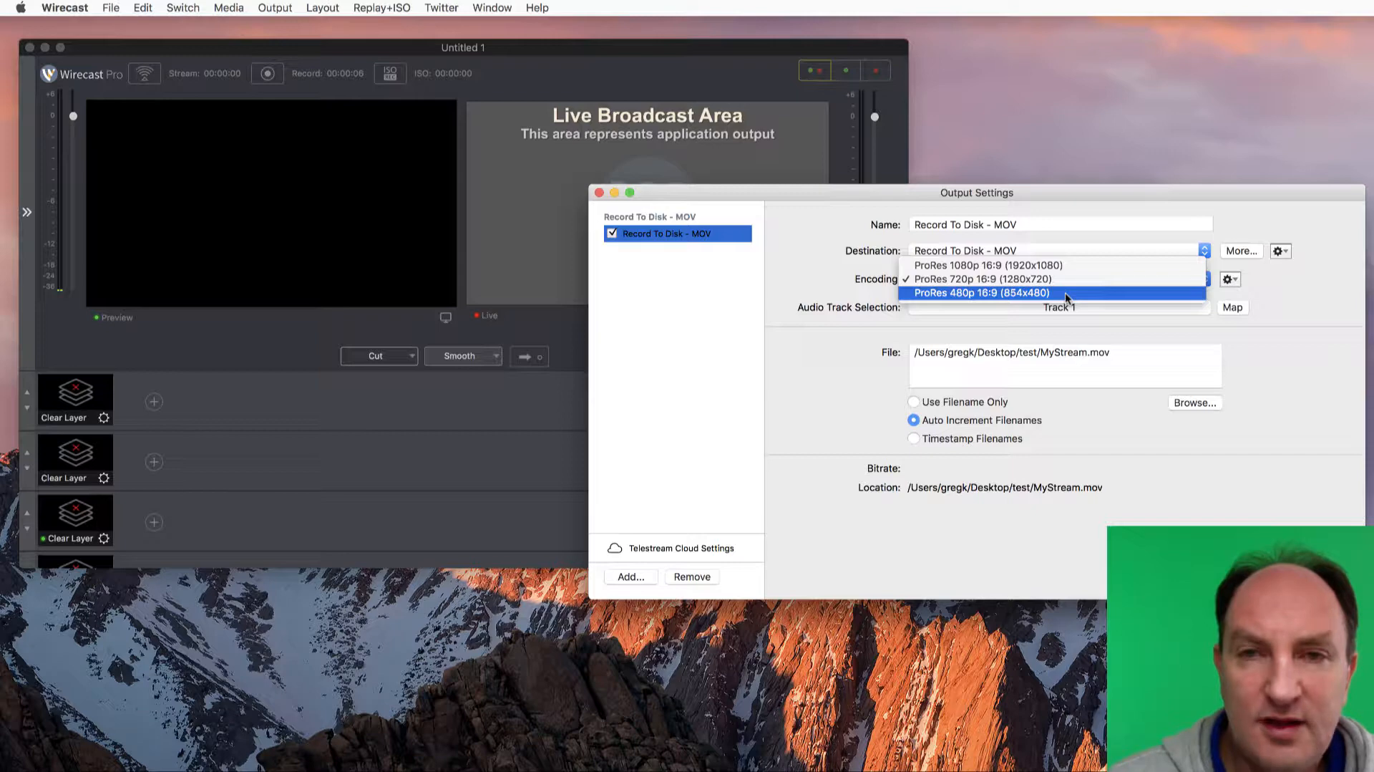
click(1065, 292)
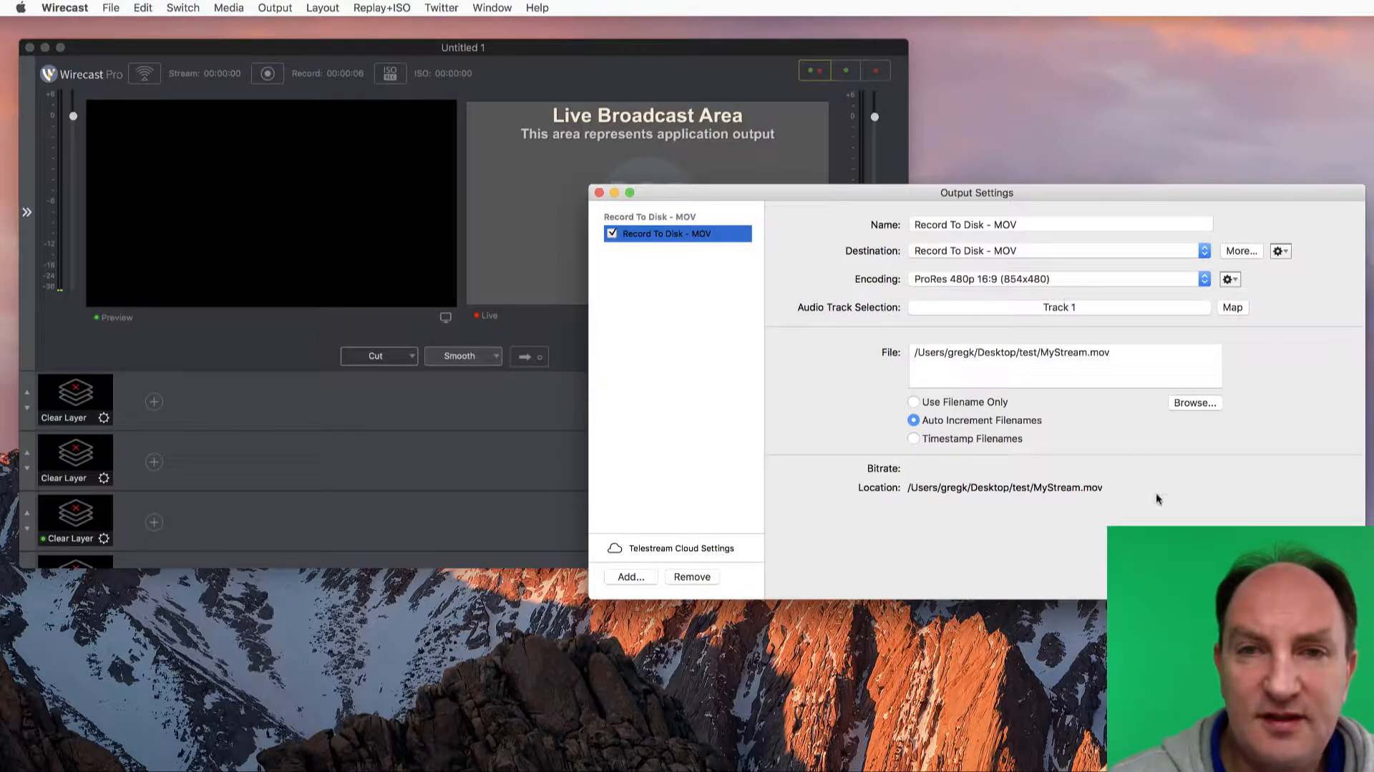
click(1330, 576)
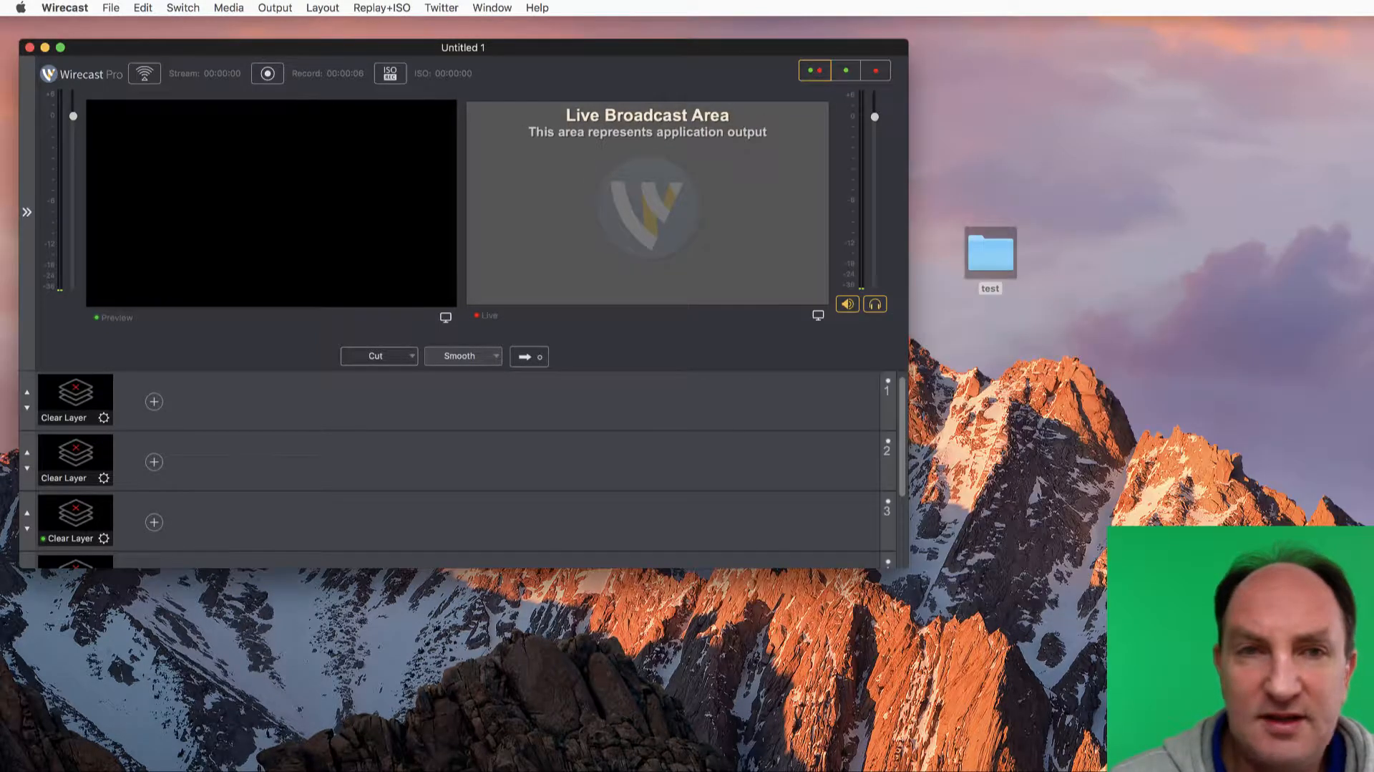
Make three short test recordings with the 480p ProRes MOV output, starting and stopping each one
click(267, 74)
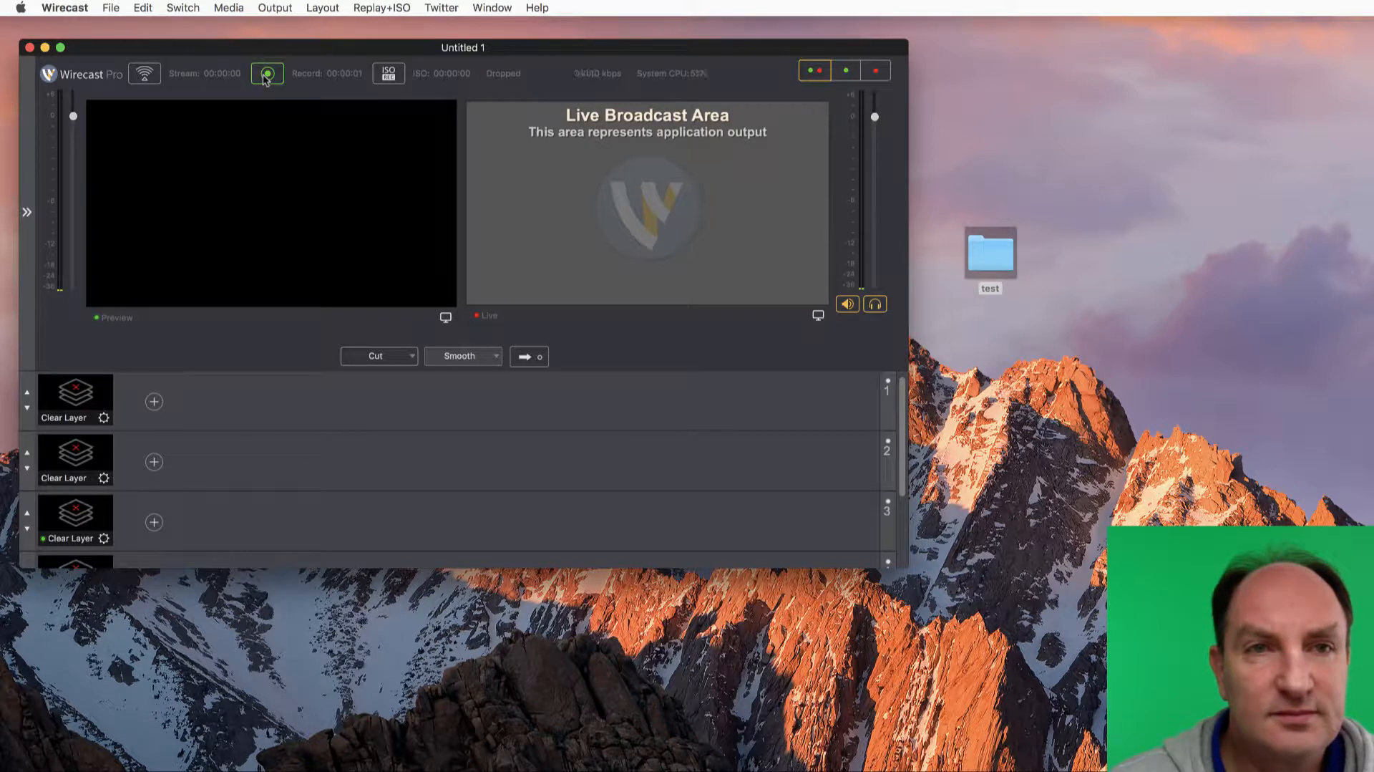
click(267, 74)
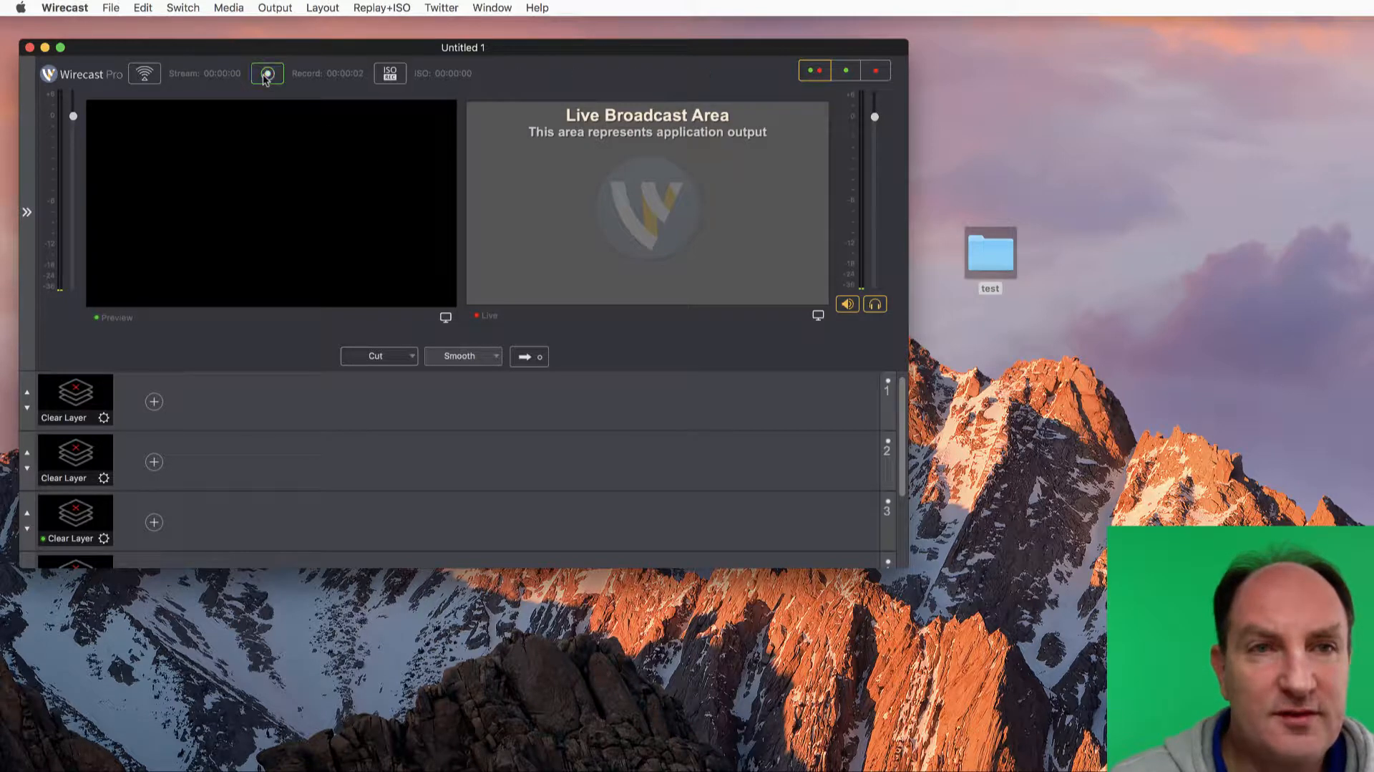
click(267, 74)
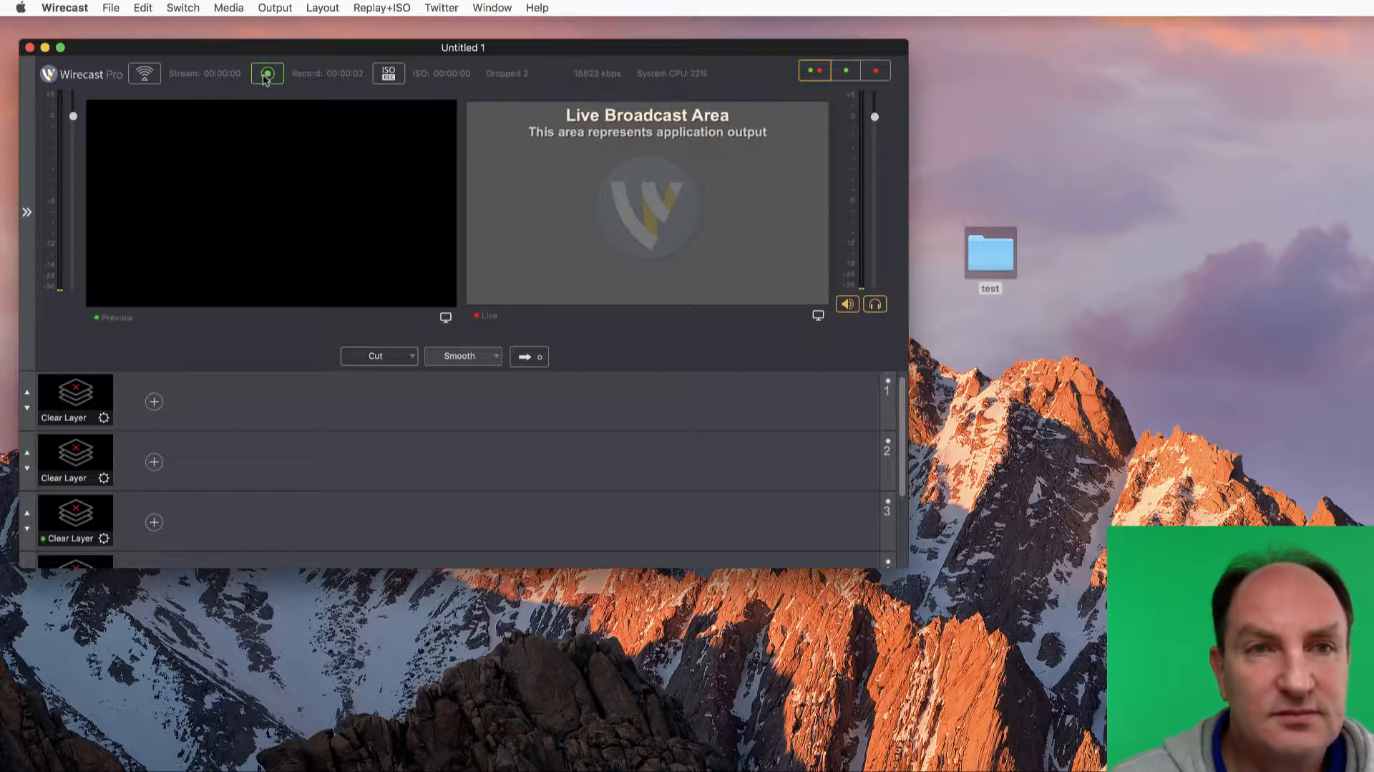
click(267, 74)
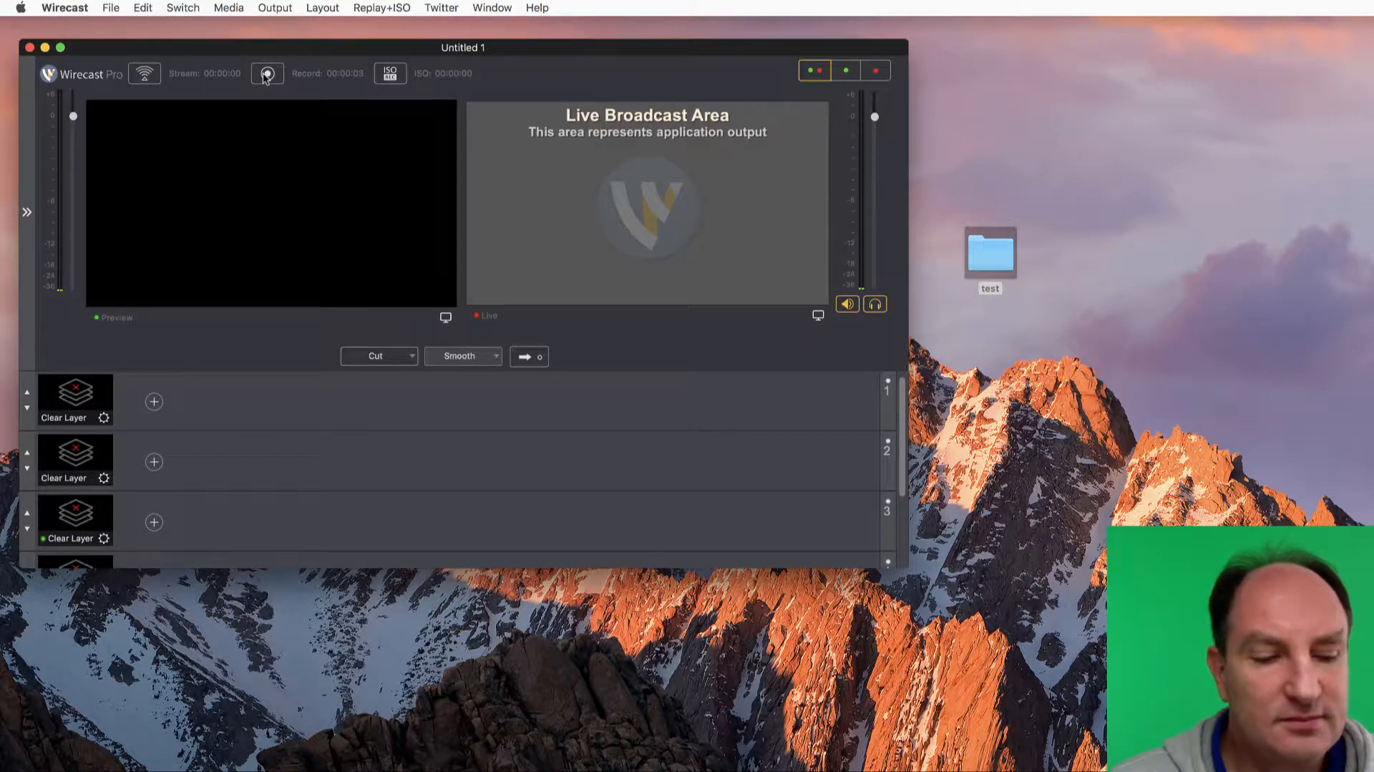
click(267, 73)
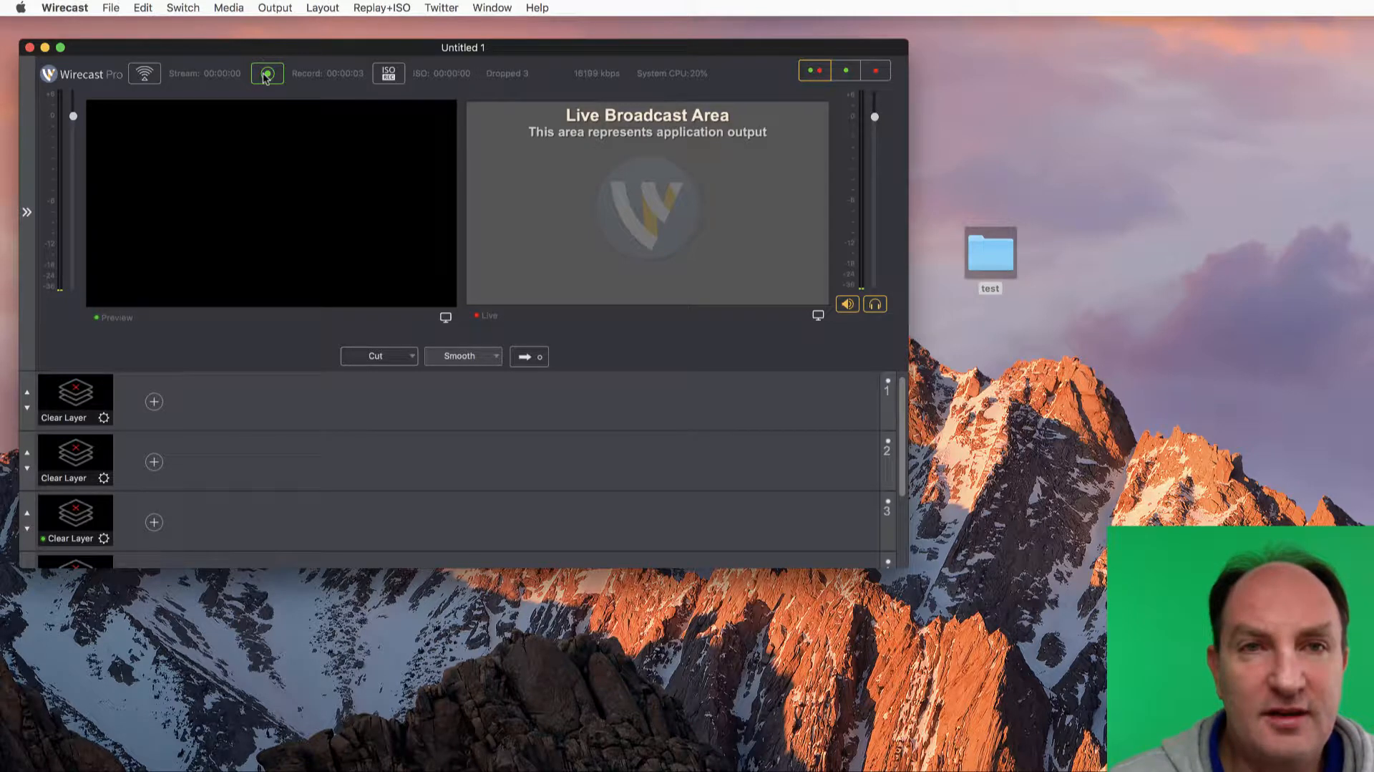
click(265, 76)
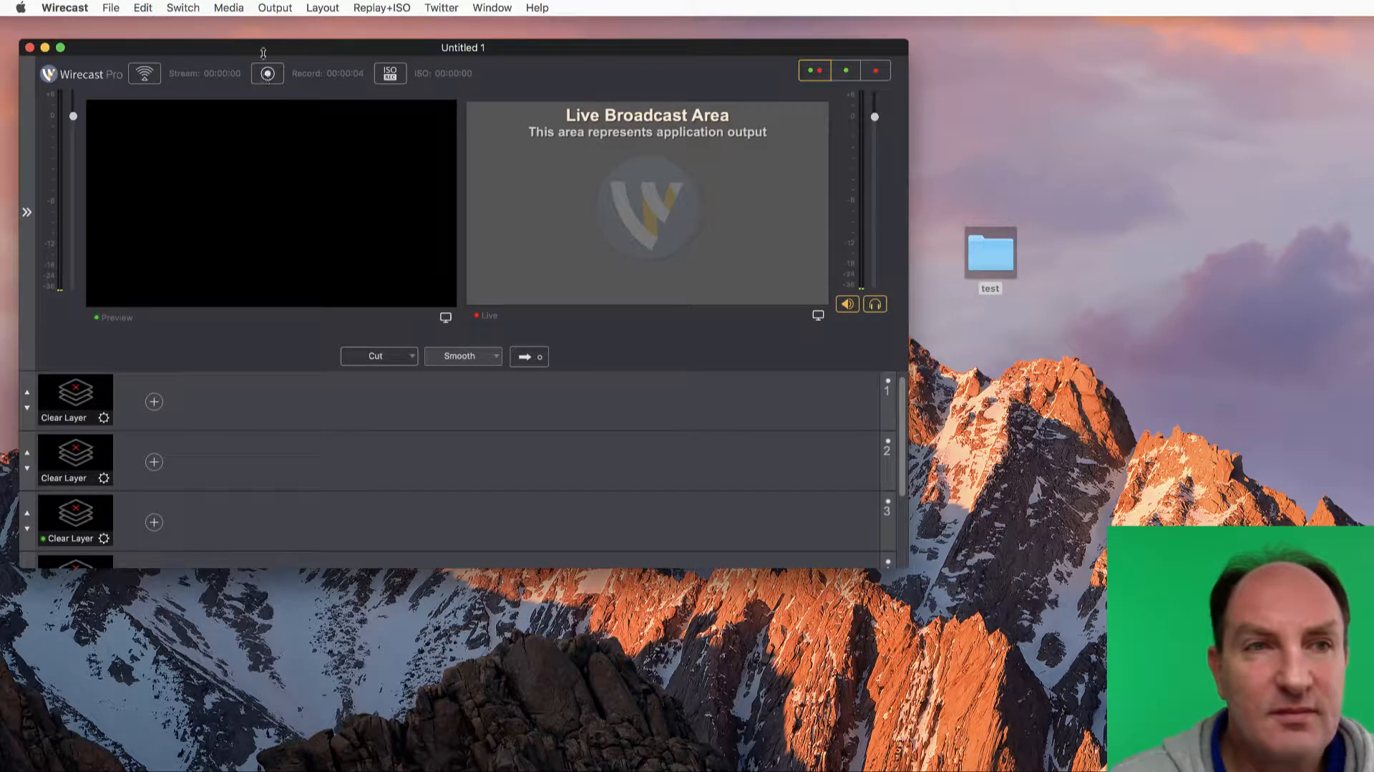
Replace the Record To Disk - MOV output with a Record To Disk - MP4 destination in the output settings
click(274, 8)
click(308, 27)
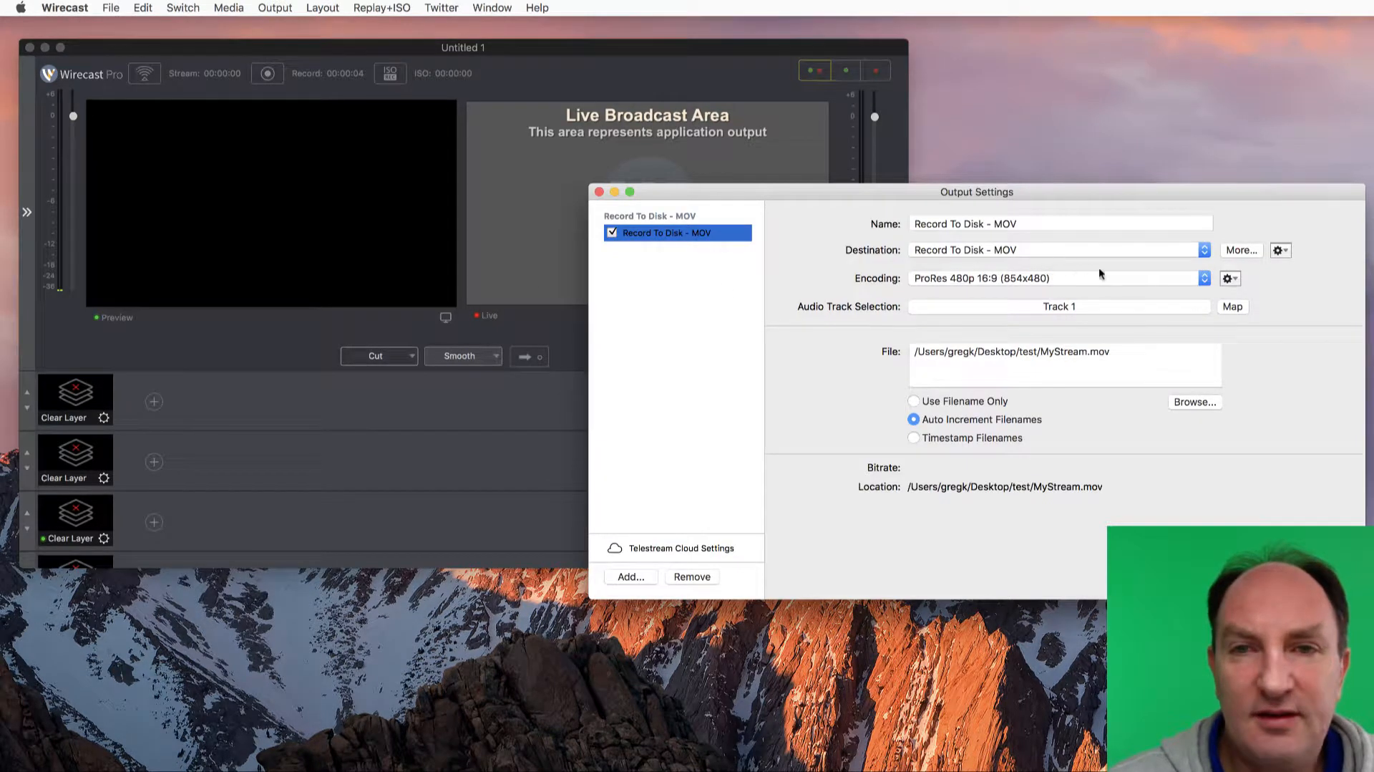
click(690, 575)
click(1045, 245)
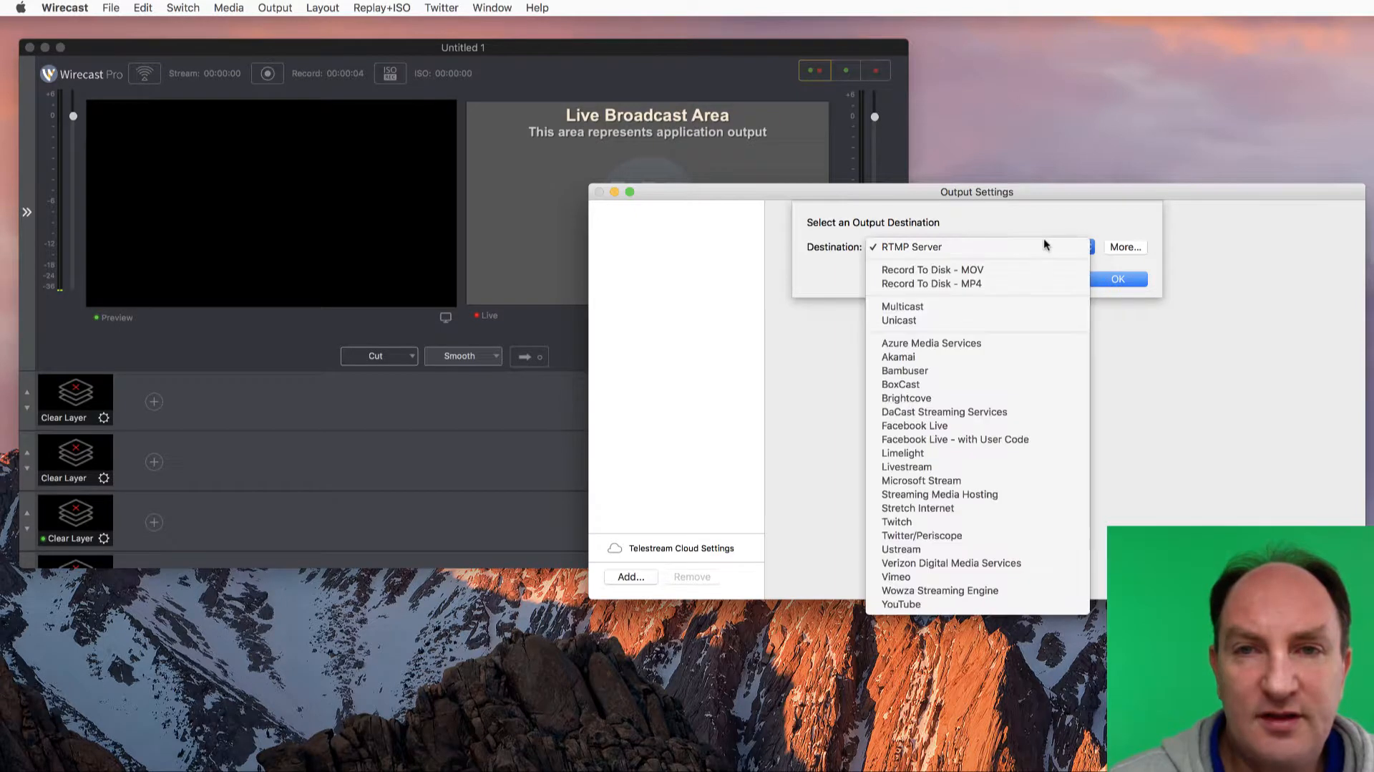
click(977, 610)
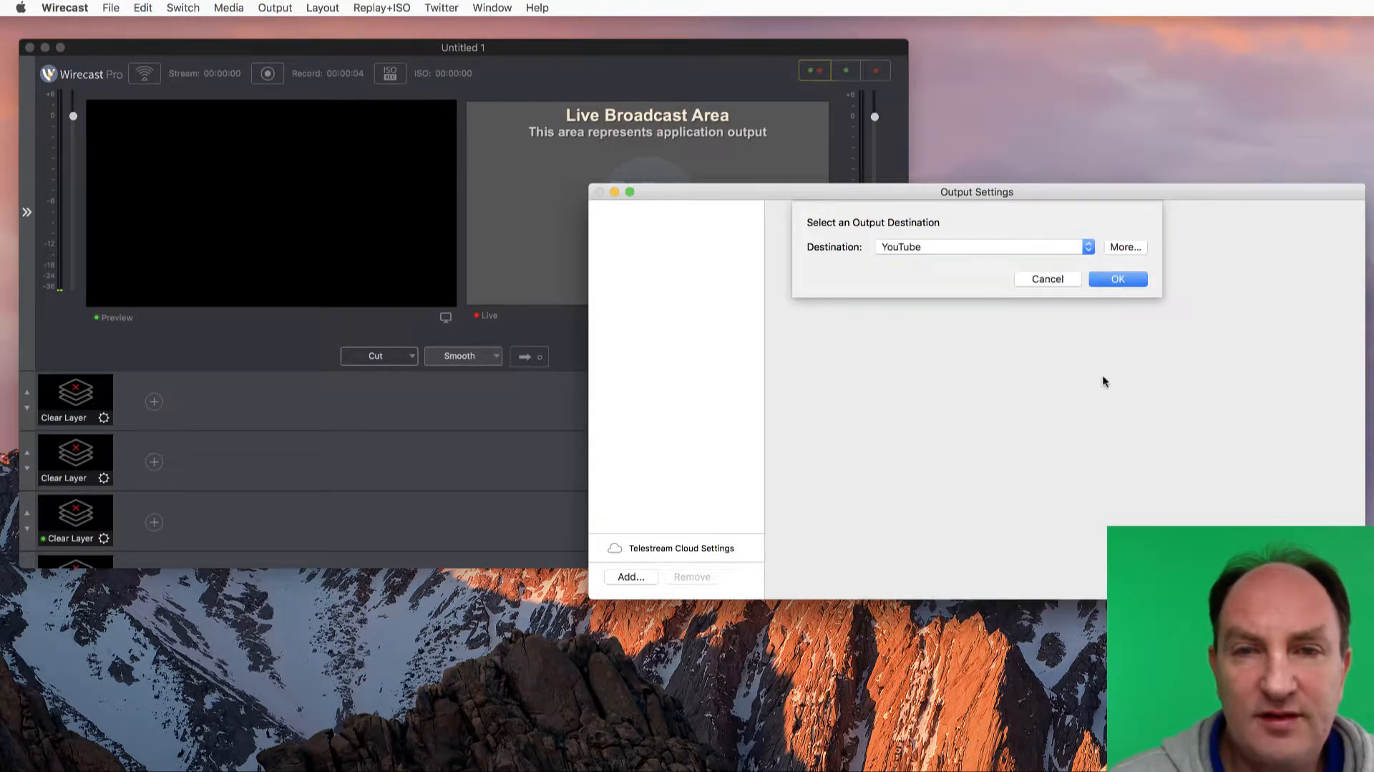
click(1005, 249)
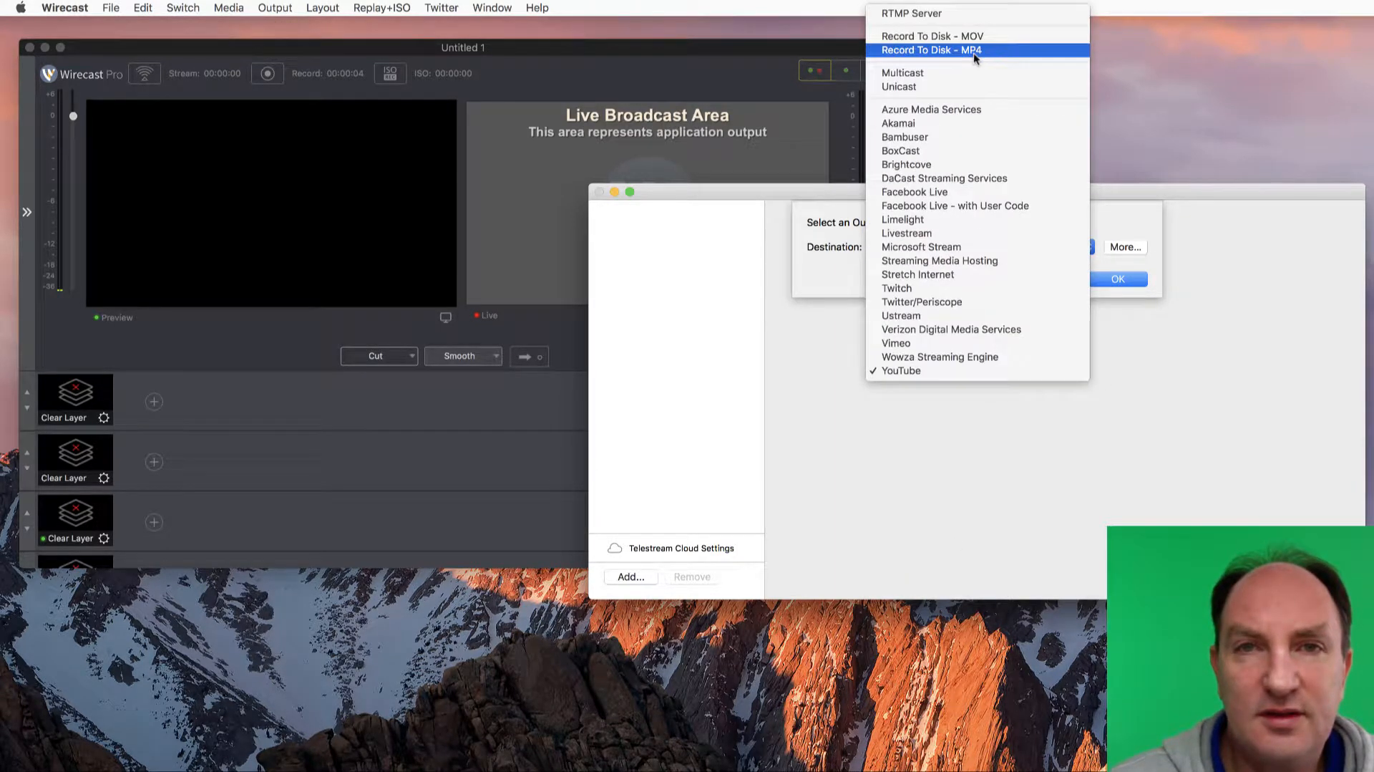
click(978, 47)
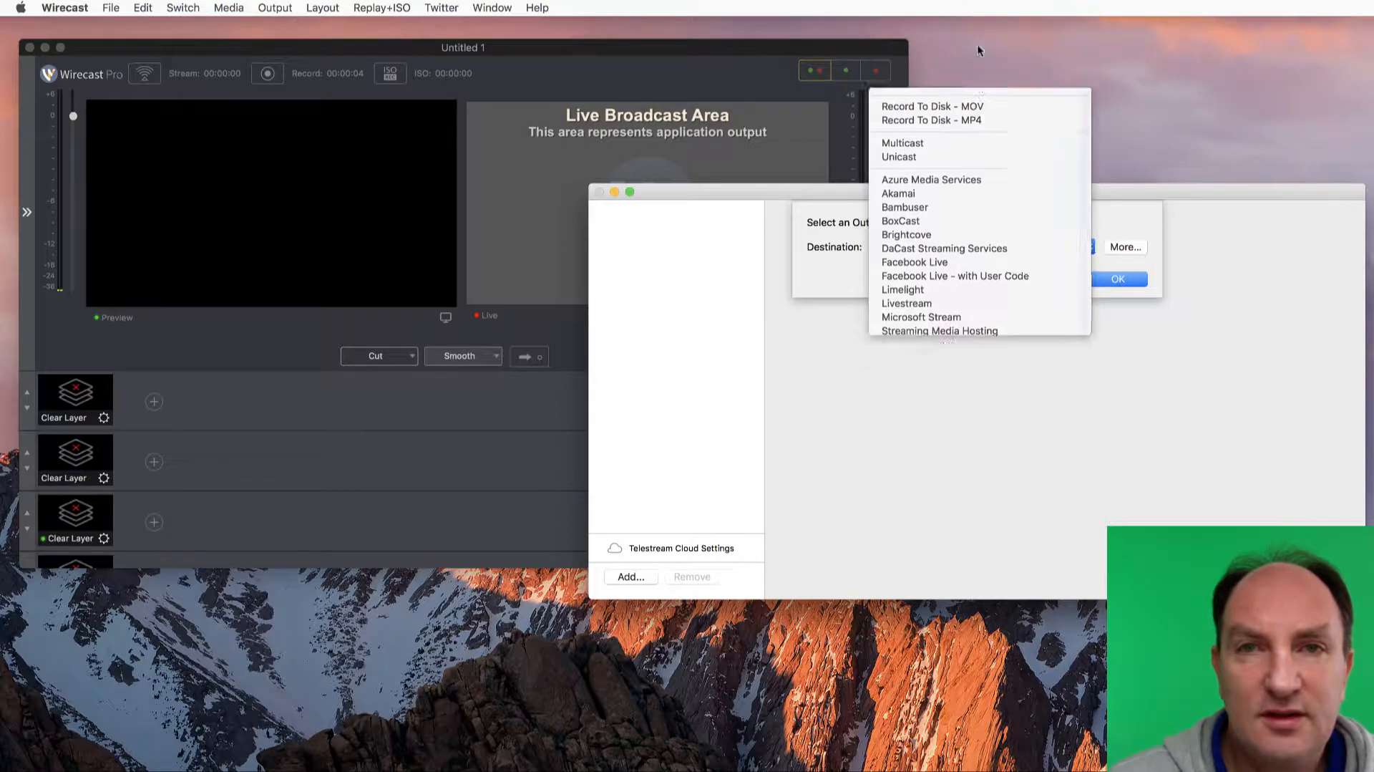
click(1118, 278)
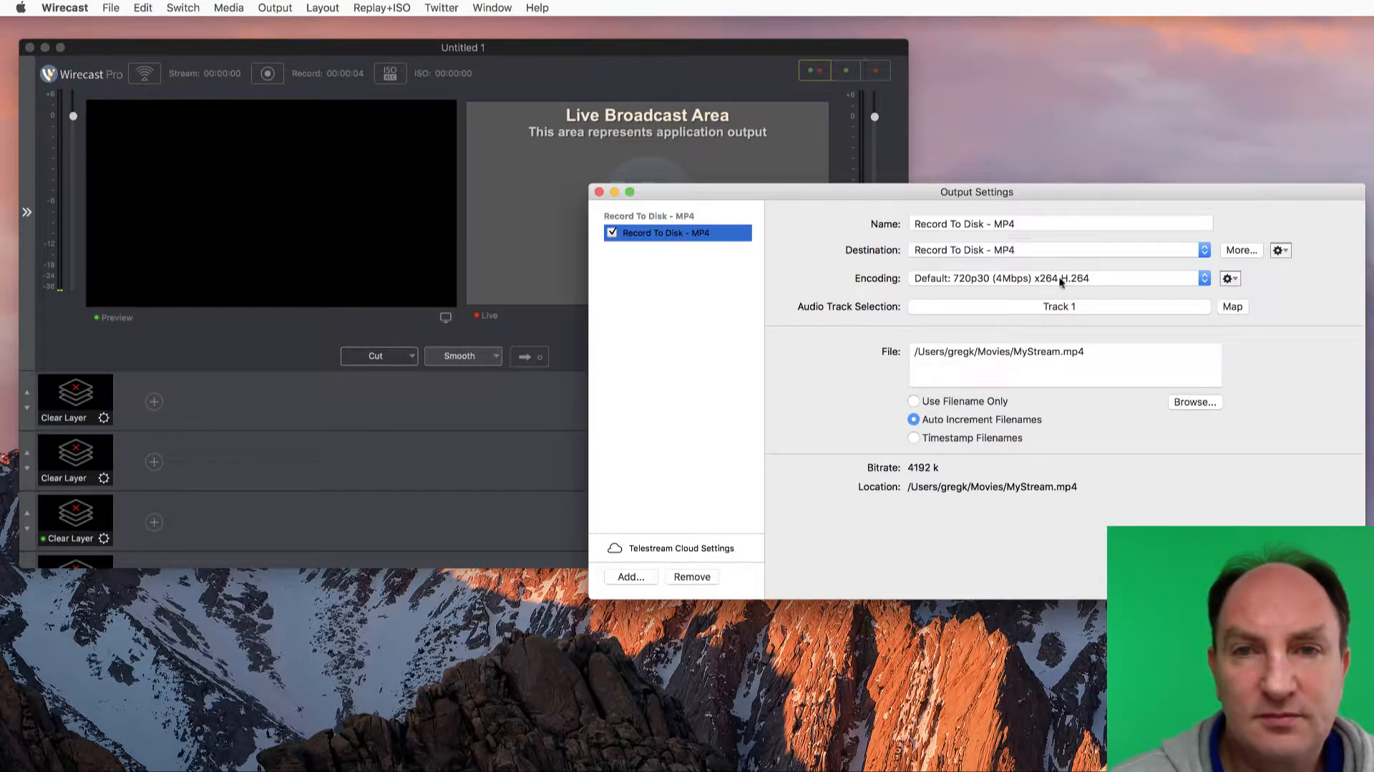
click(1062, 279)
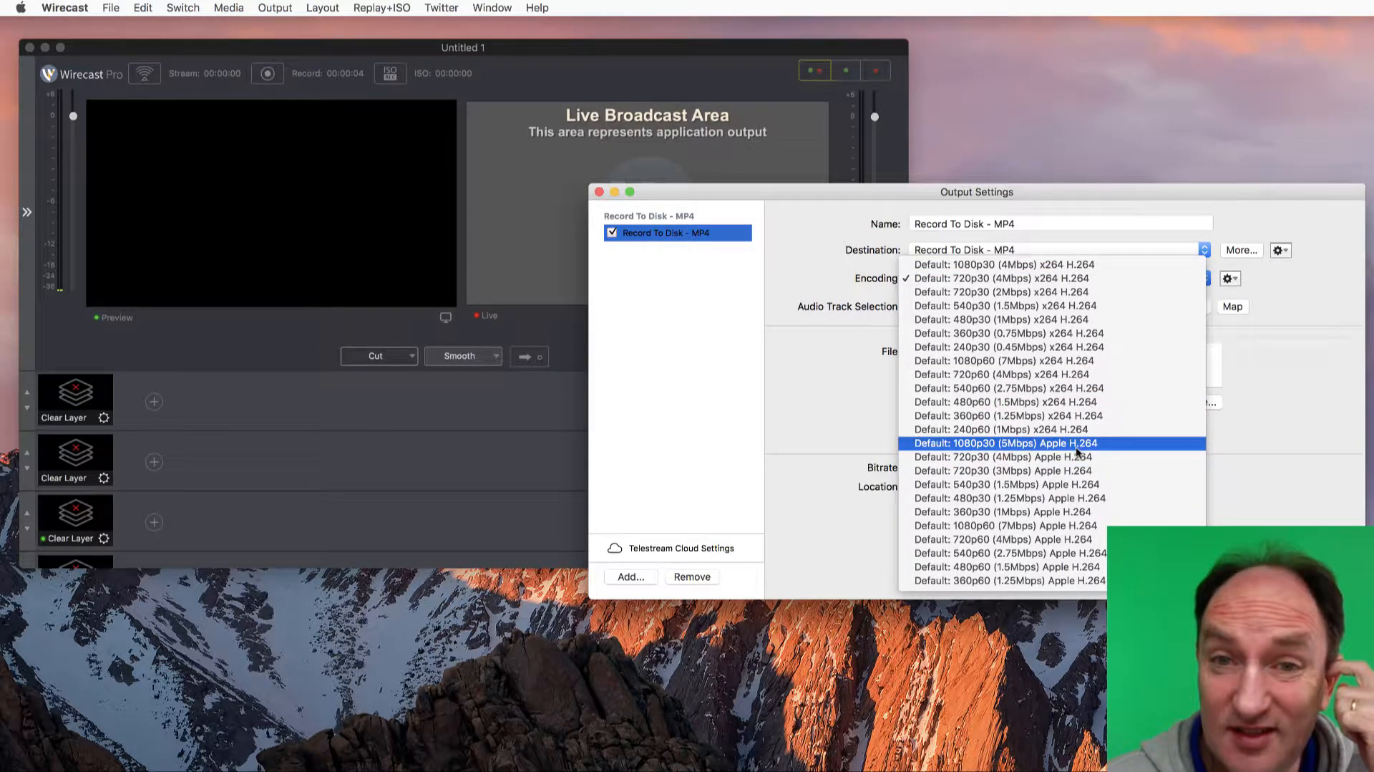
click(1274, 383)
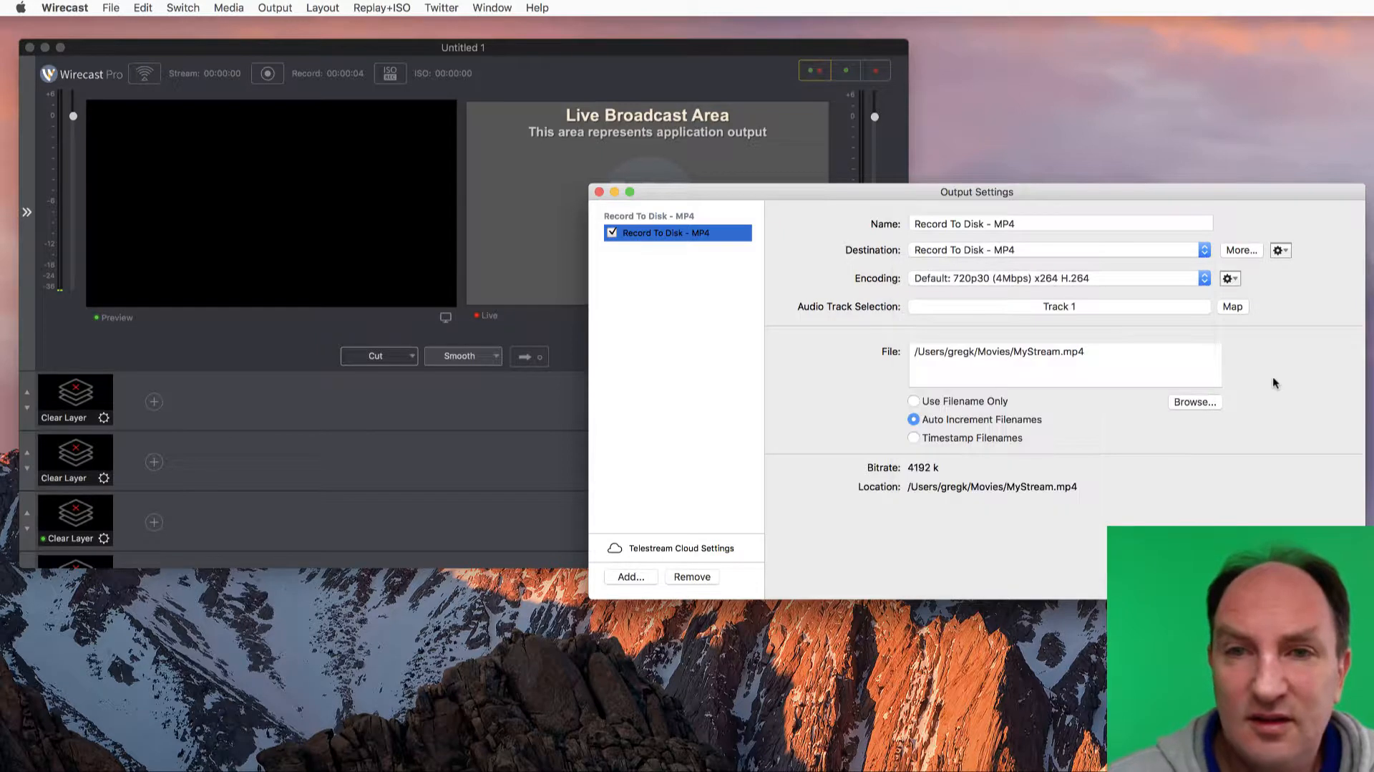
click(1105, 278)
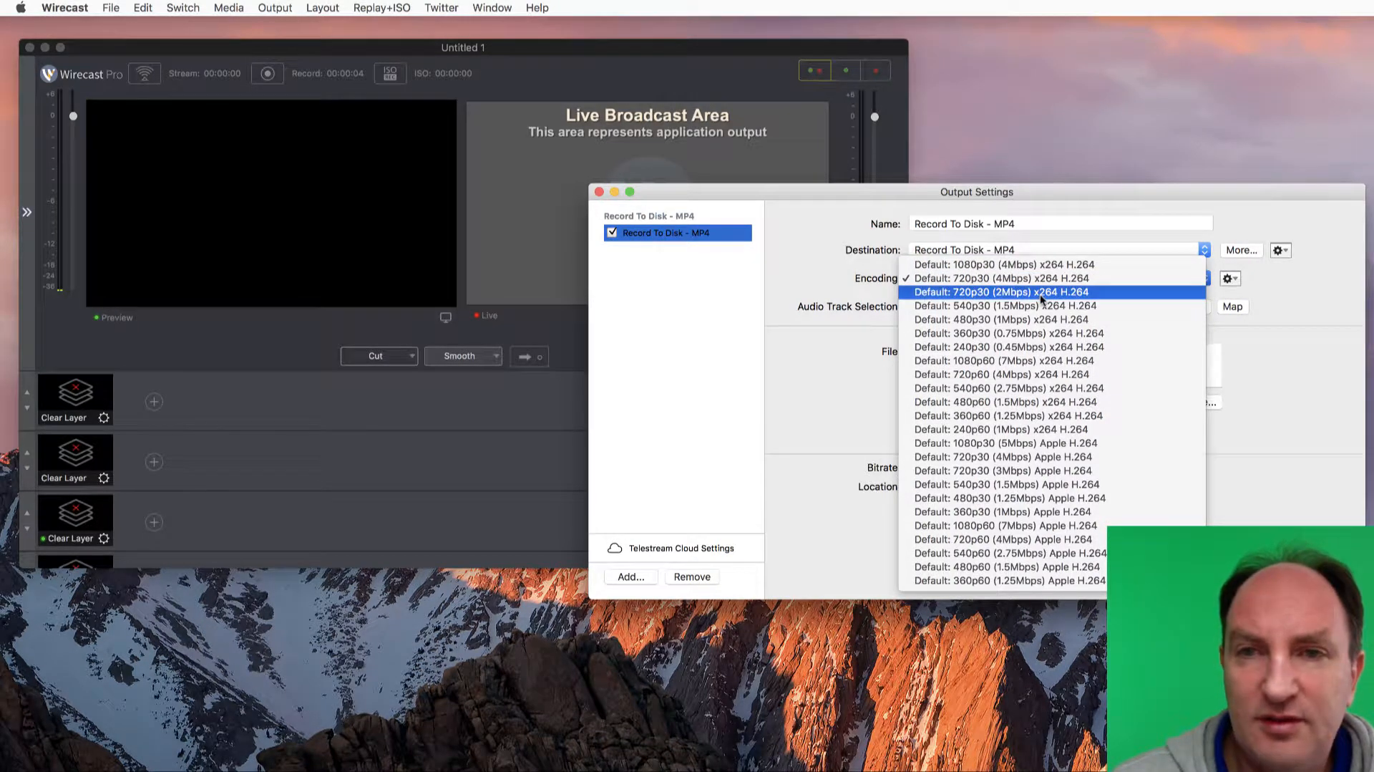
click(1303, 308)
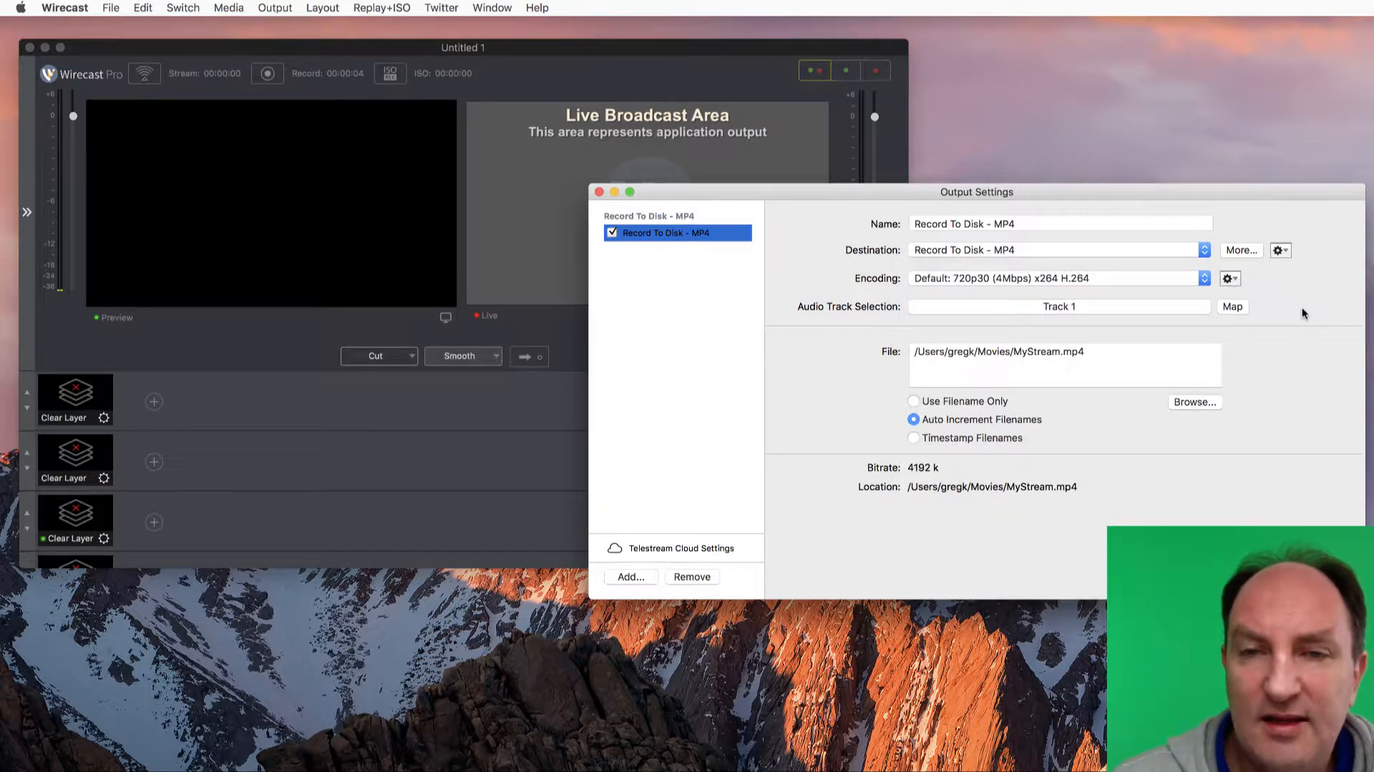
Create an encoder preset named Unnamed preset, try the Apple H.264 encoder in it, and close the preset editor without saving
click(1230, 279)
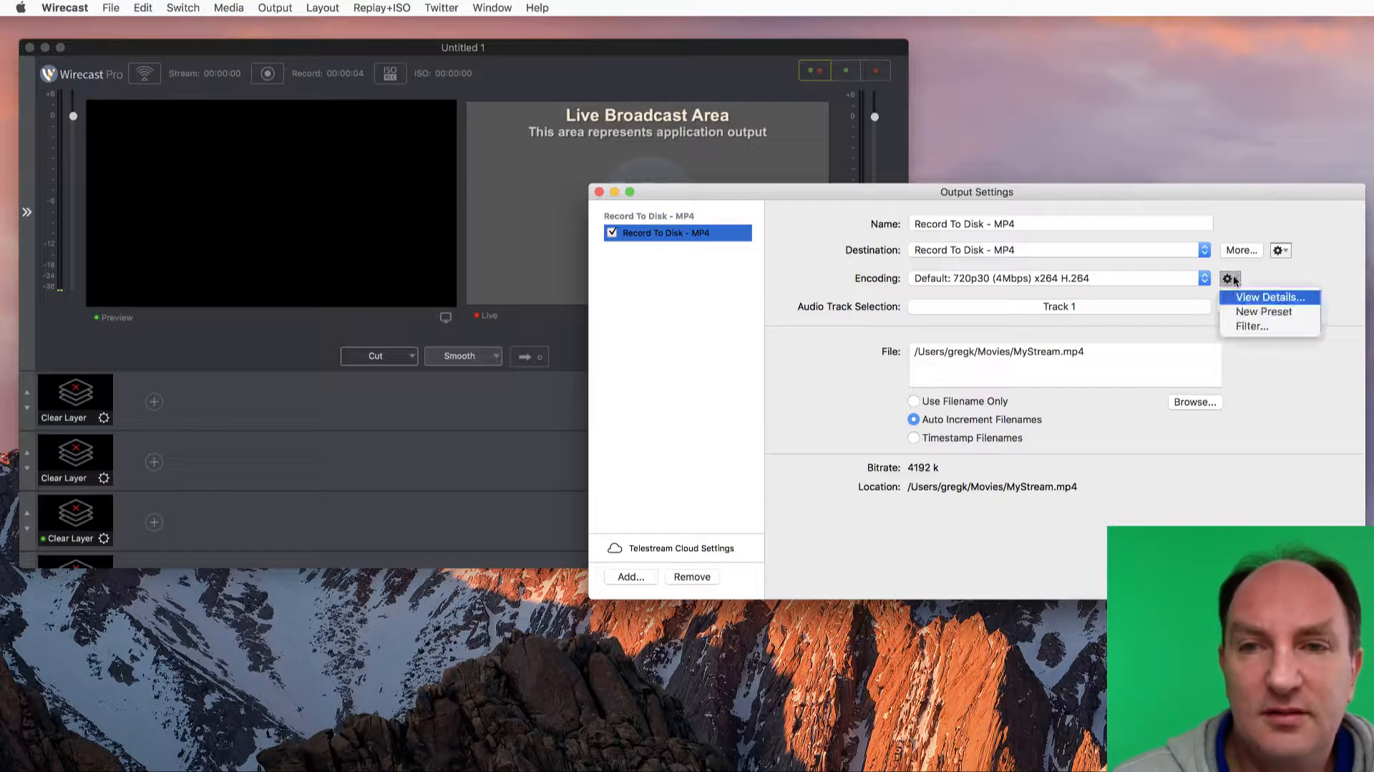
click(1272, 311)
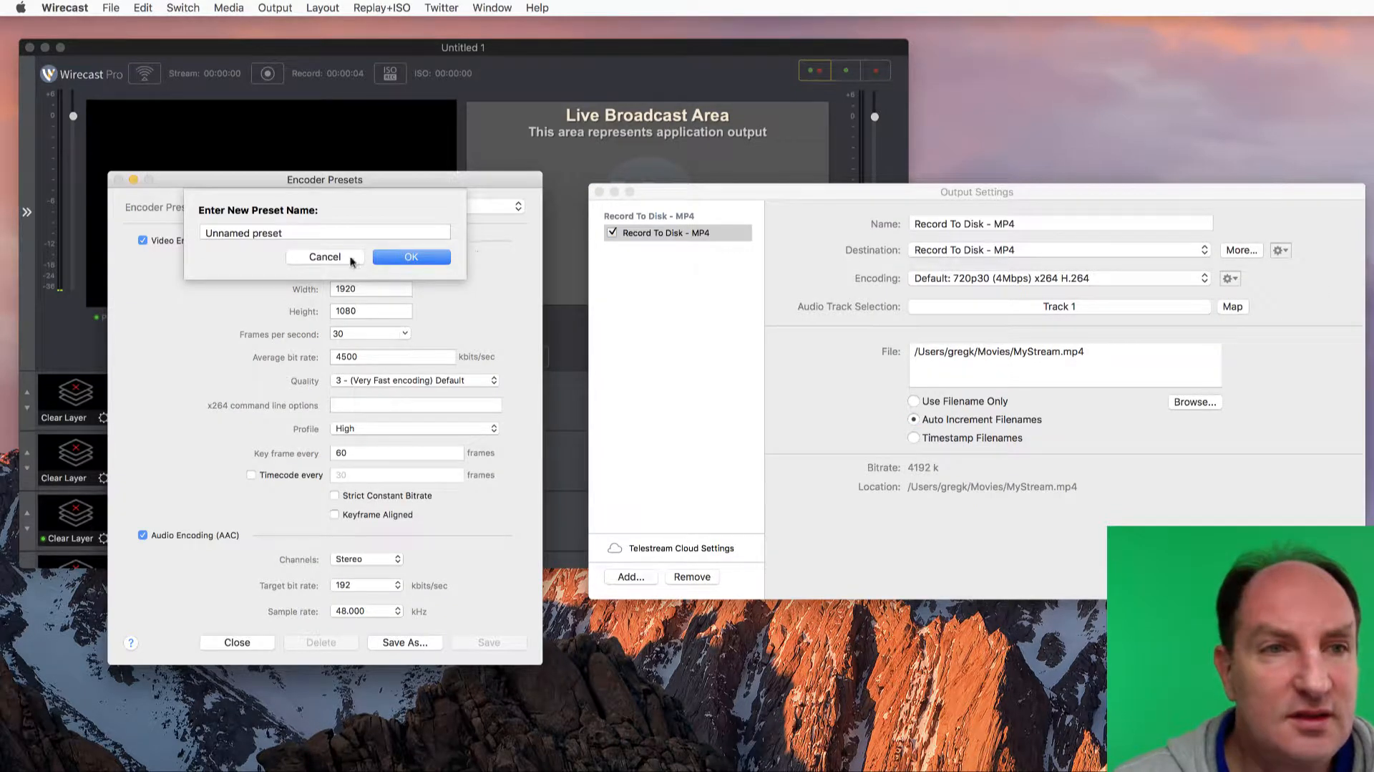
click(414, 258)
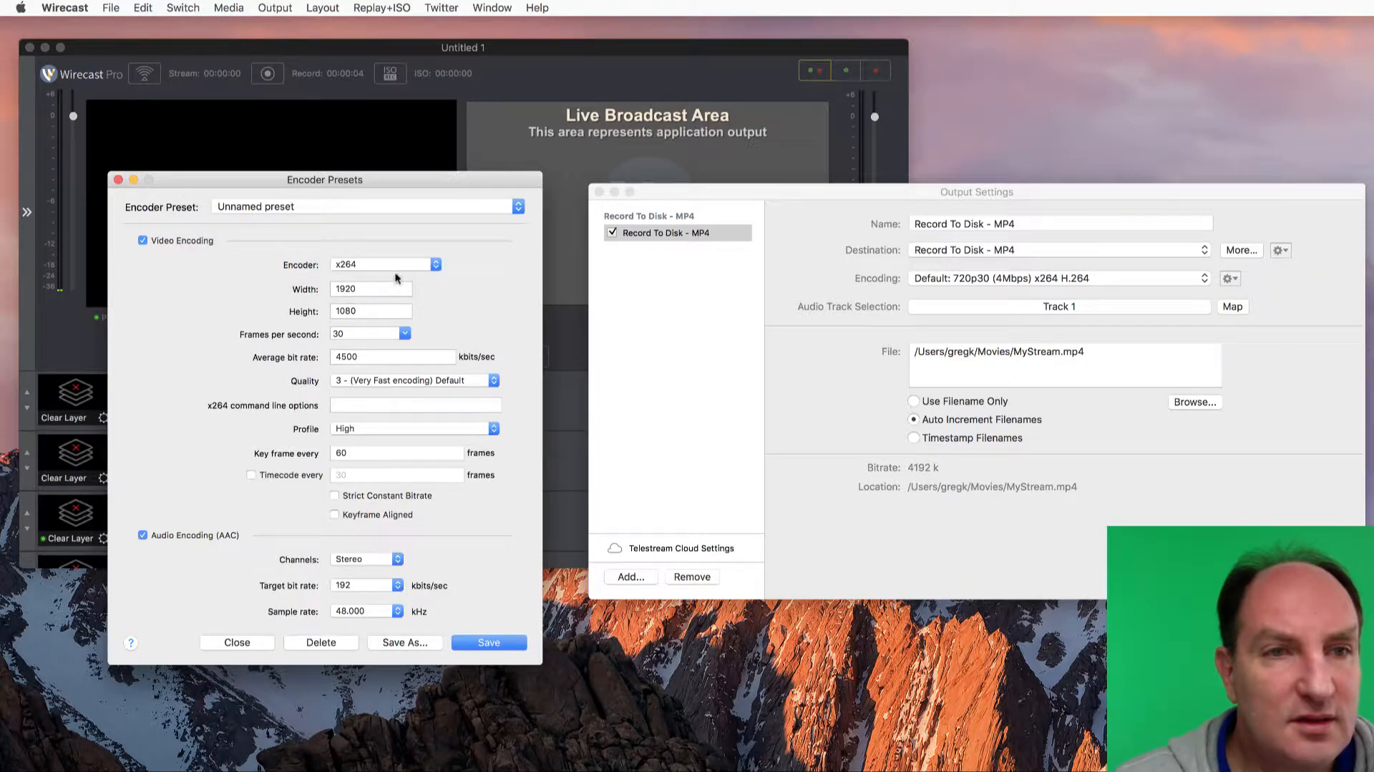
click(410, 266)
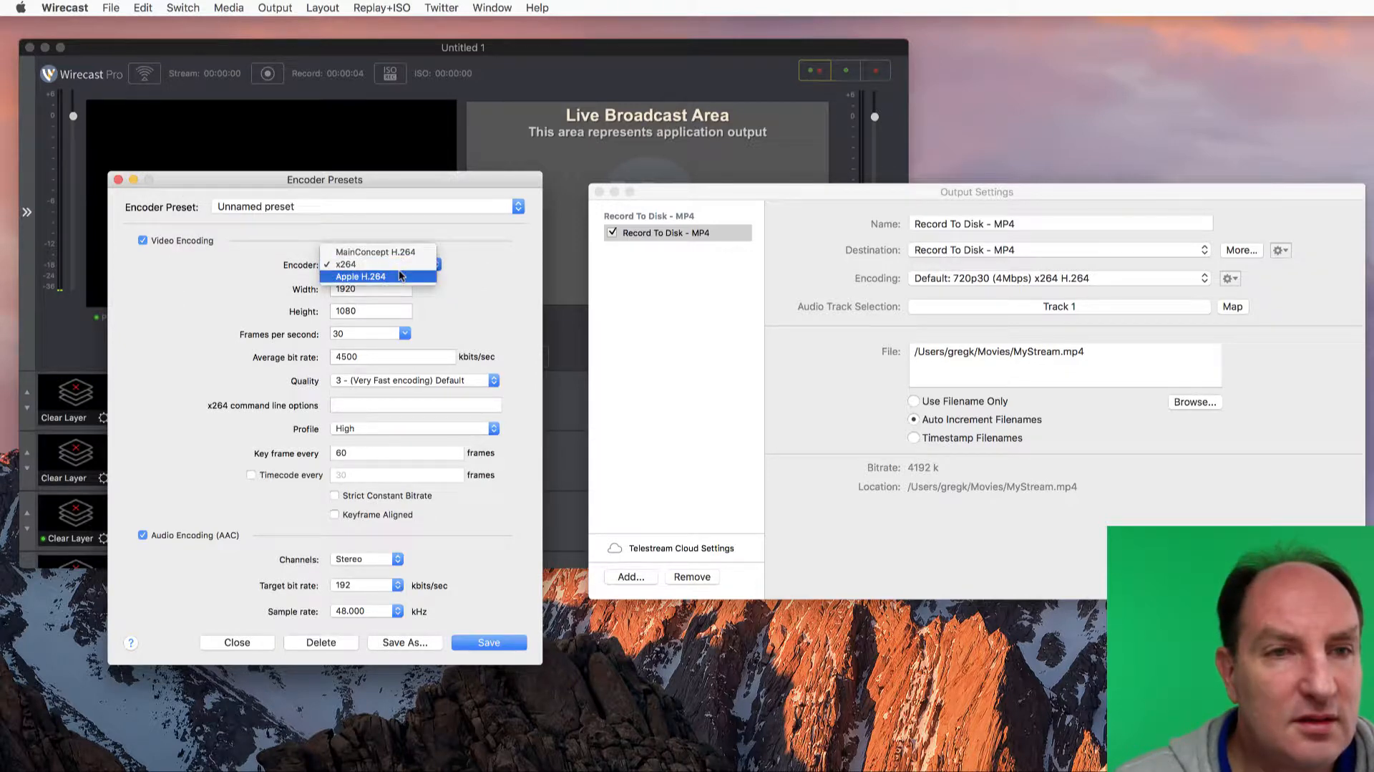
click(400, 276)
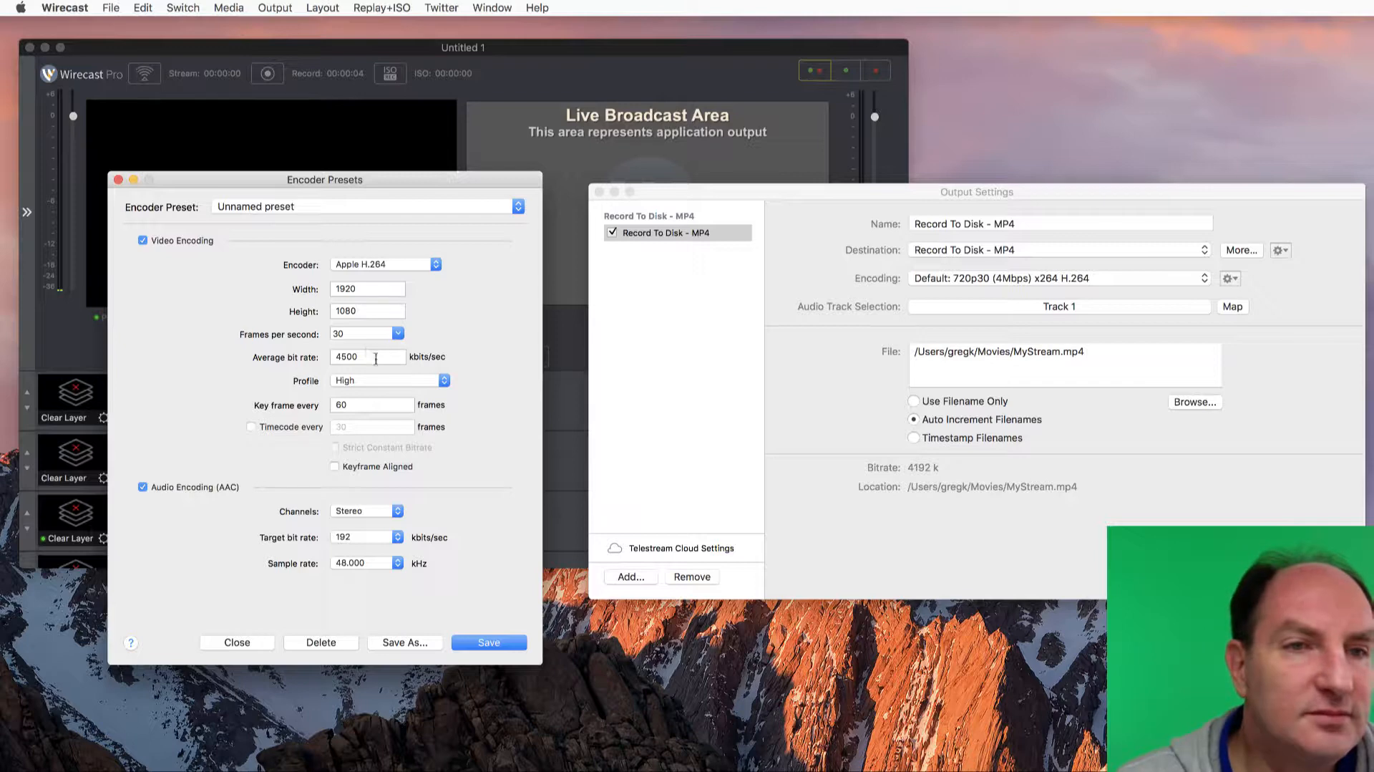
click(238, 642)
Set the MP4 output's encoding to Default: 1080p60 (7Mbps) x264 H.264 and the video display rate to 60 fps, confirming the output settings
click(1111, 278)
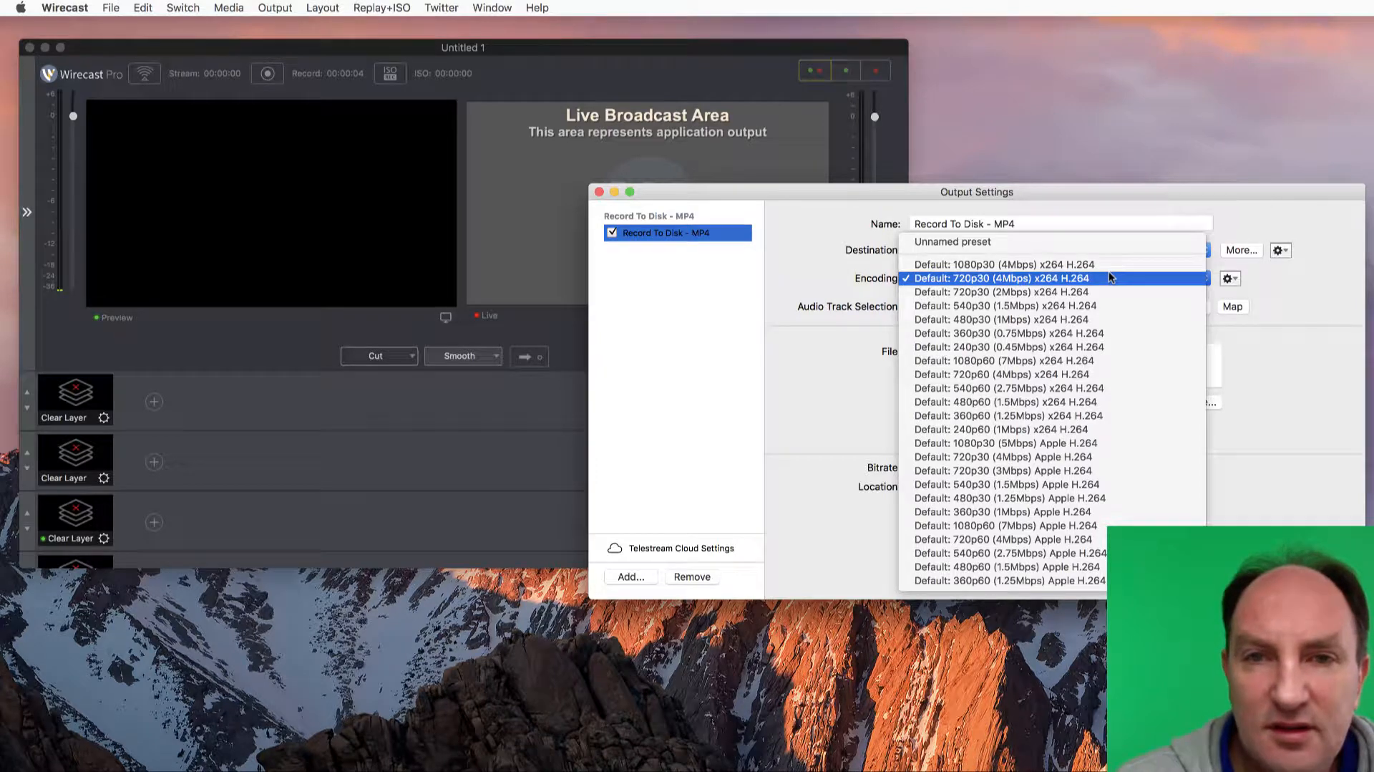
click(1089, 360)
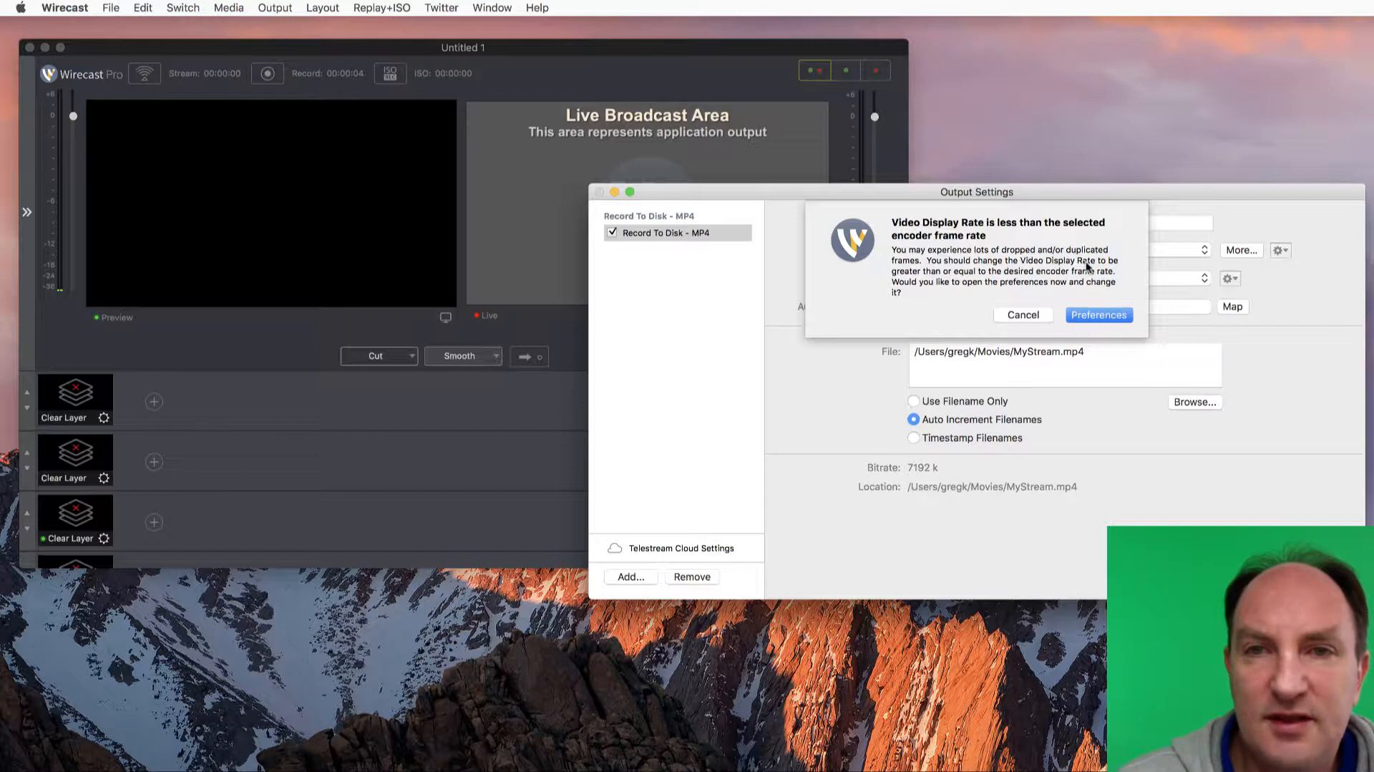
click(1084, 318)
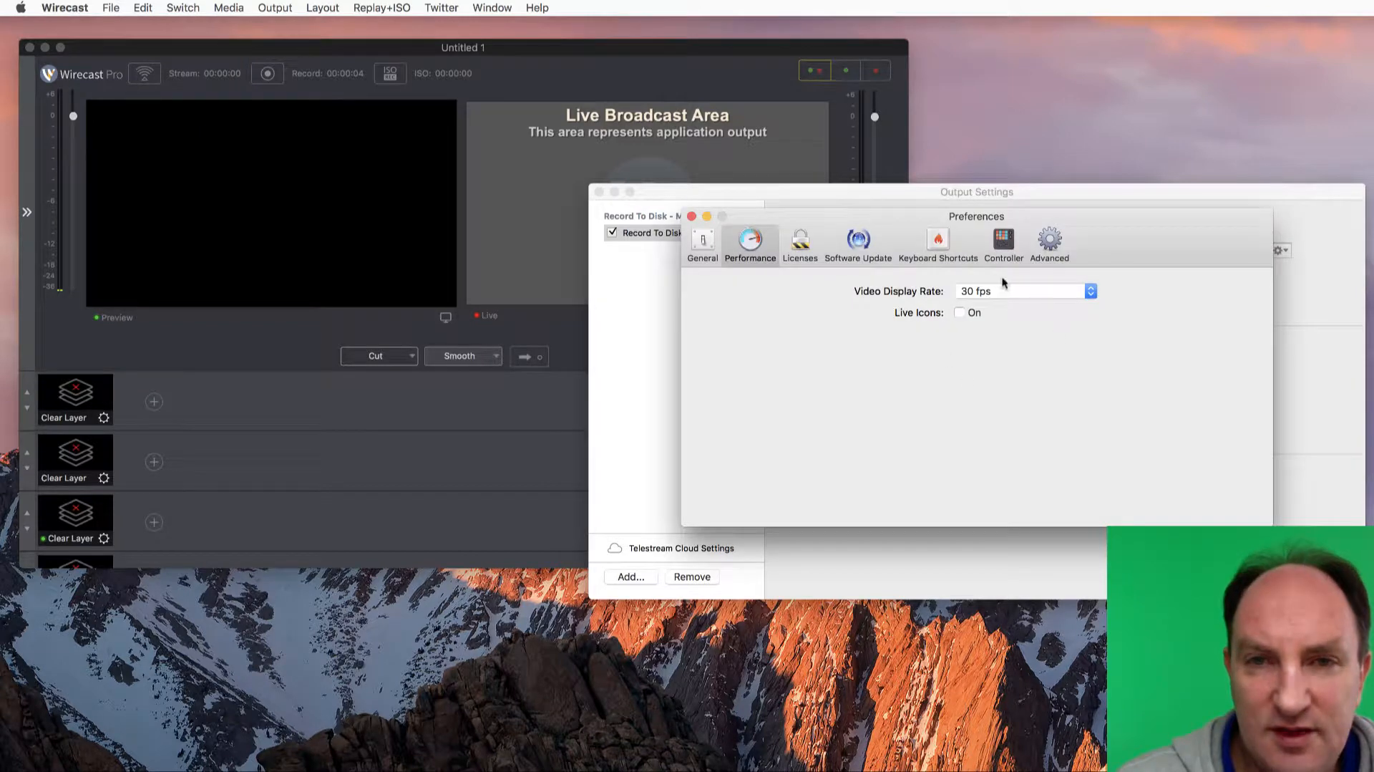
click(1026, 292)
click(982, 320)
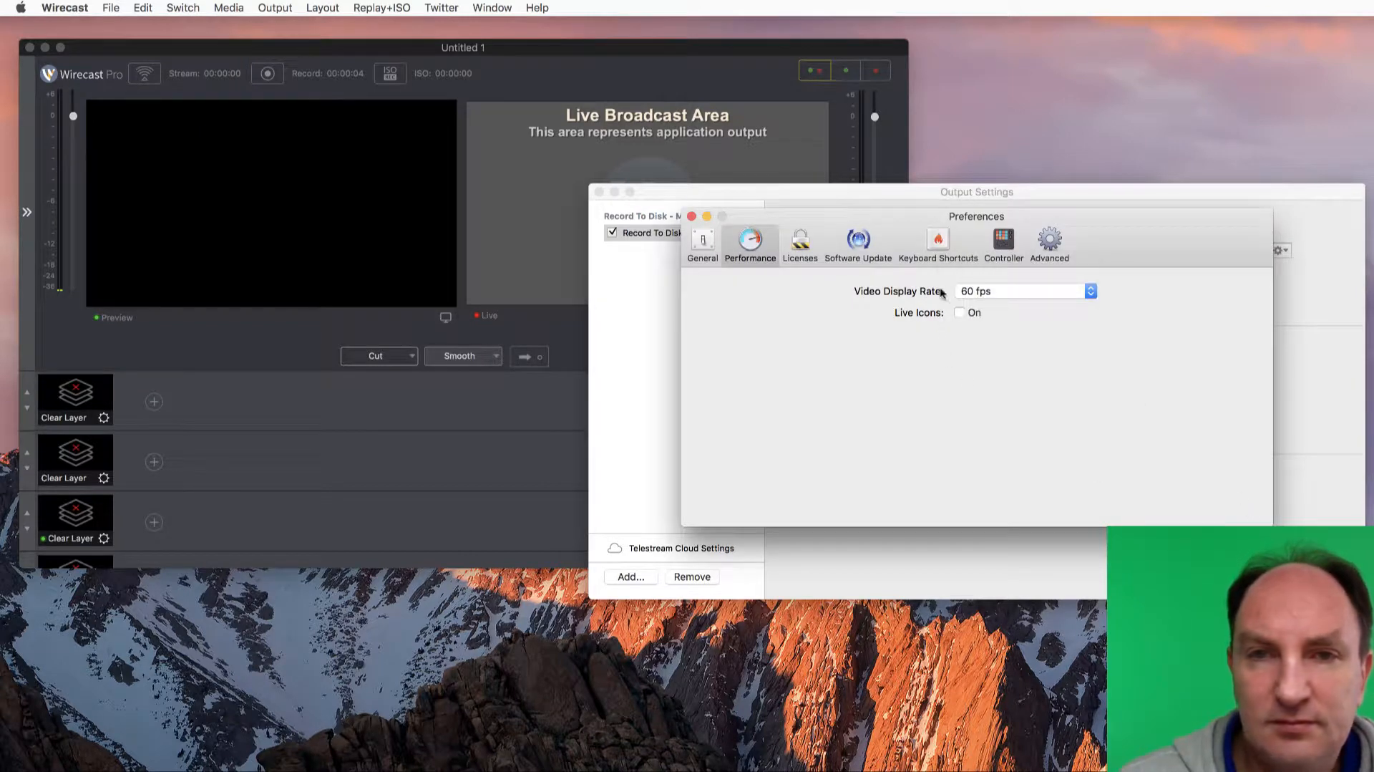
click(692, 217)
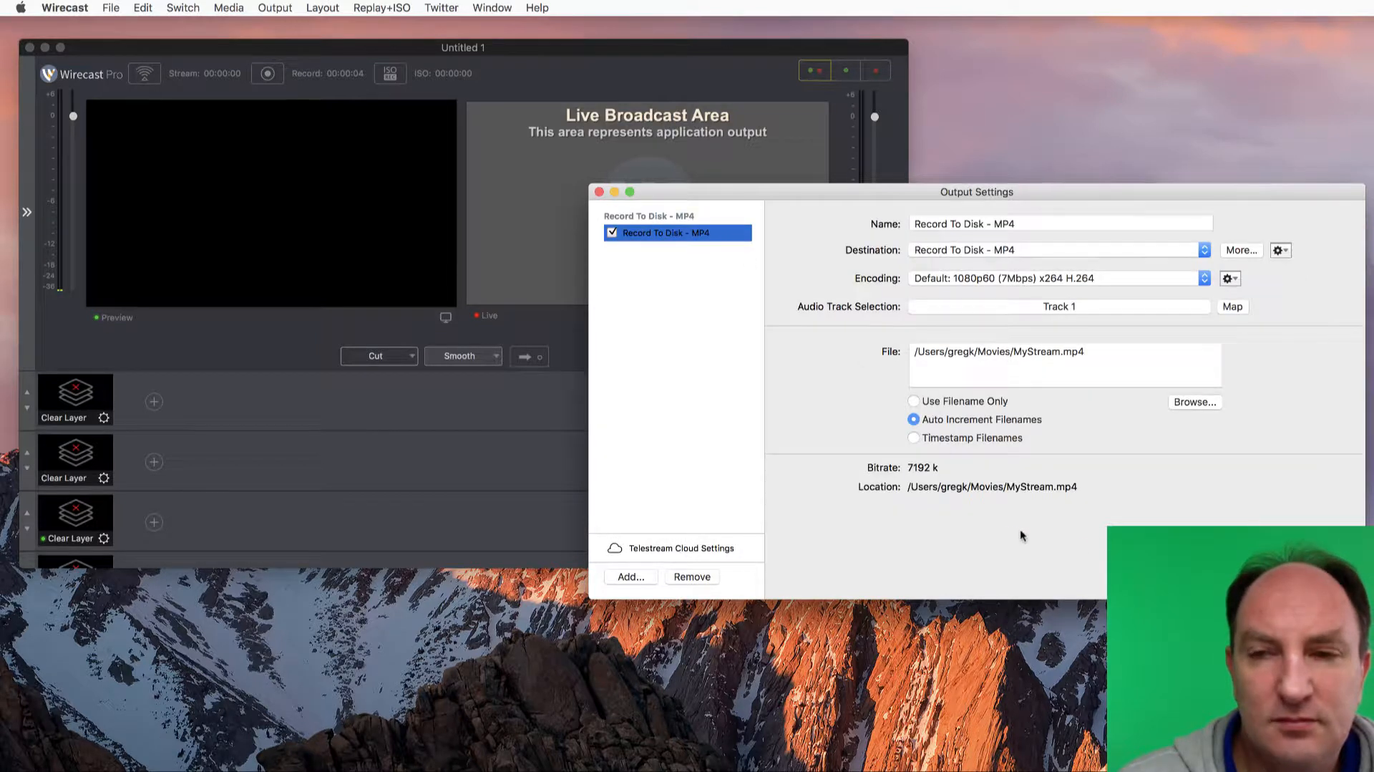
click(1332, 577)
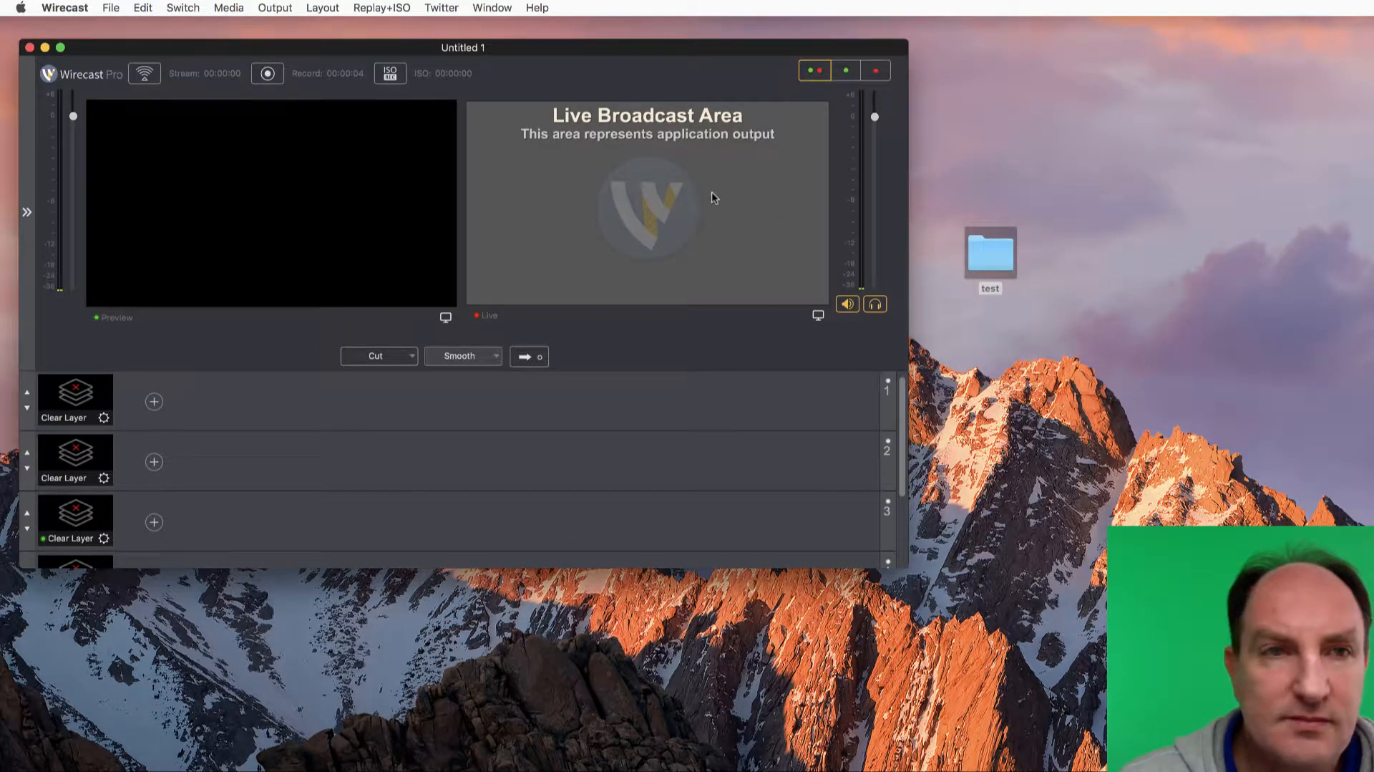
Make short test recordings with the 1080p60 MP4 output, stopping each after about three seconds
click(266, 75)
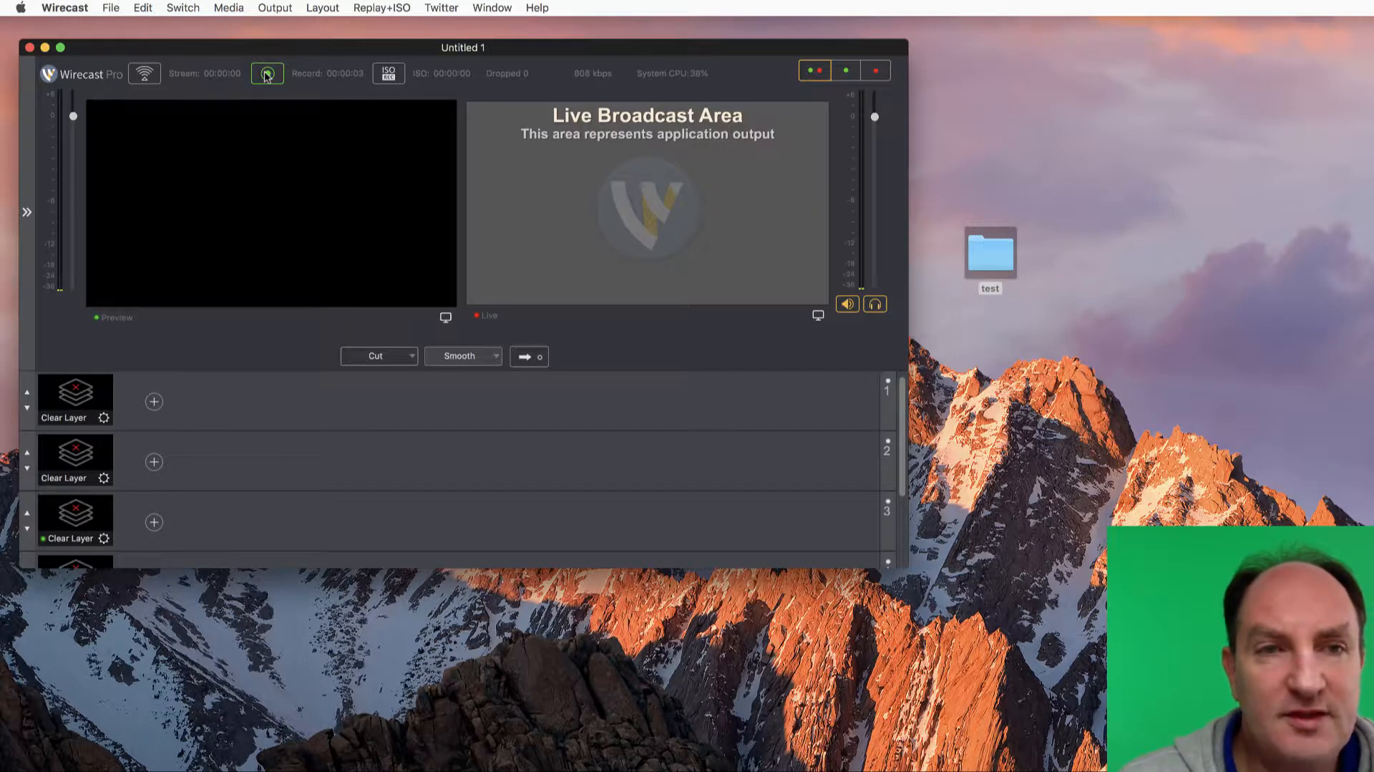
click(266, 74)
Add a Record To Disk - MOV destination alongside the MP4 output in the output settings
click(276, 8)
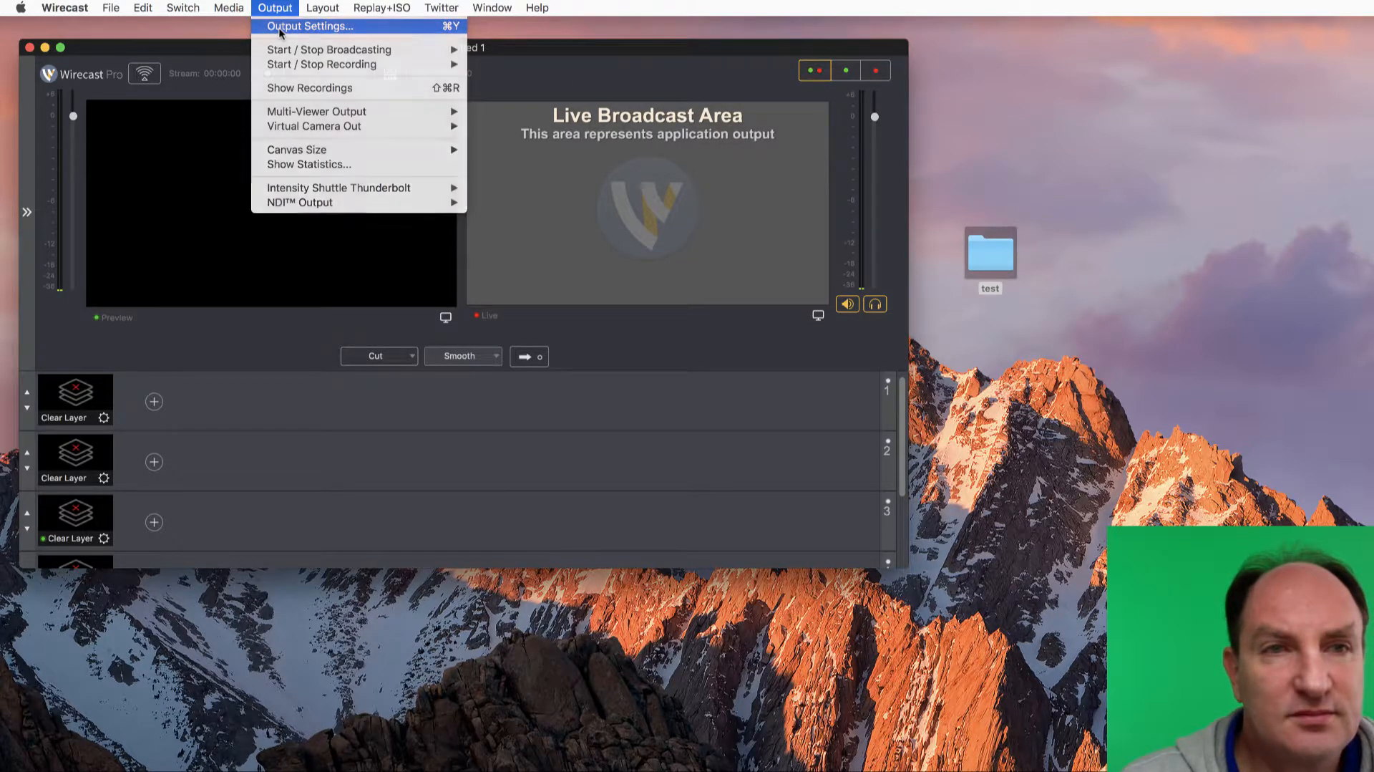
click(280, 27)
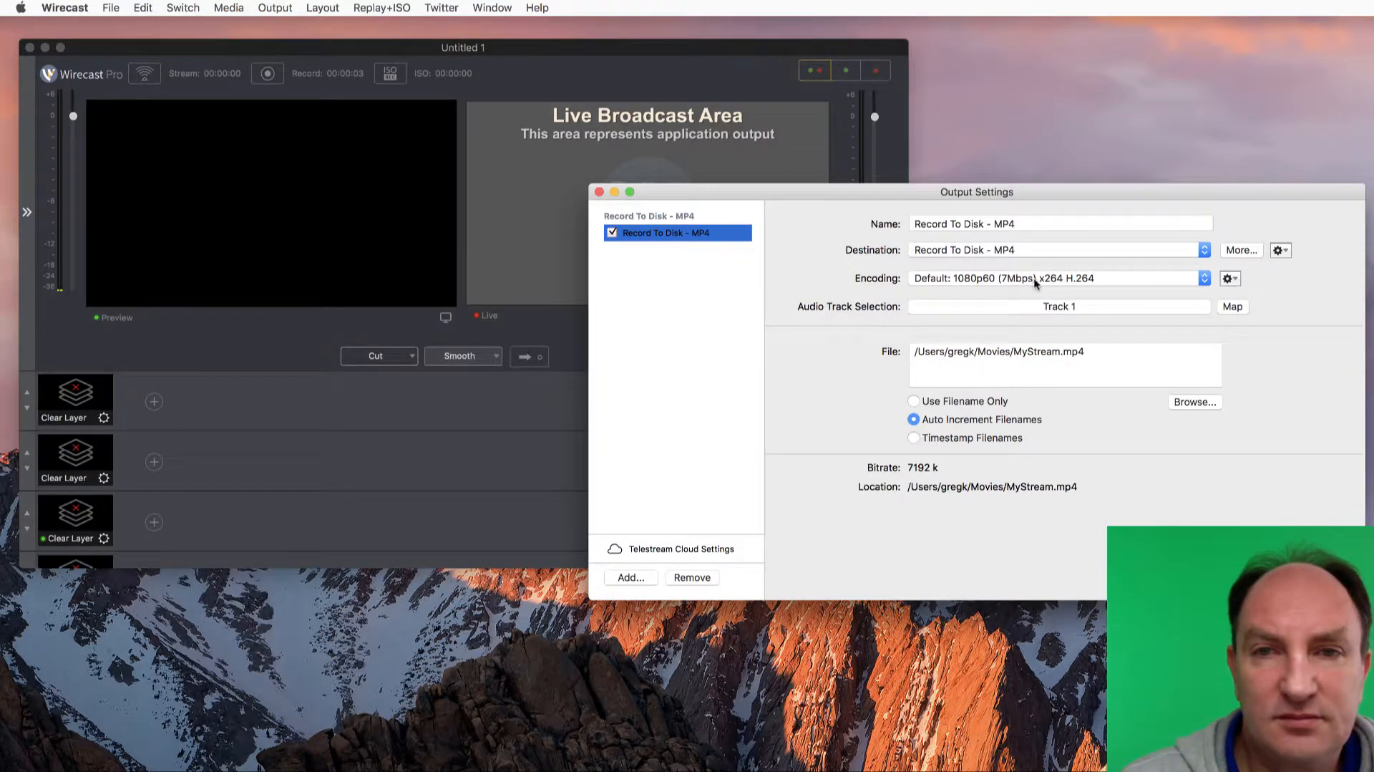
click(1034, 279)
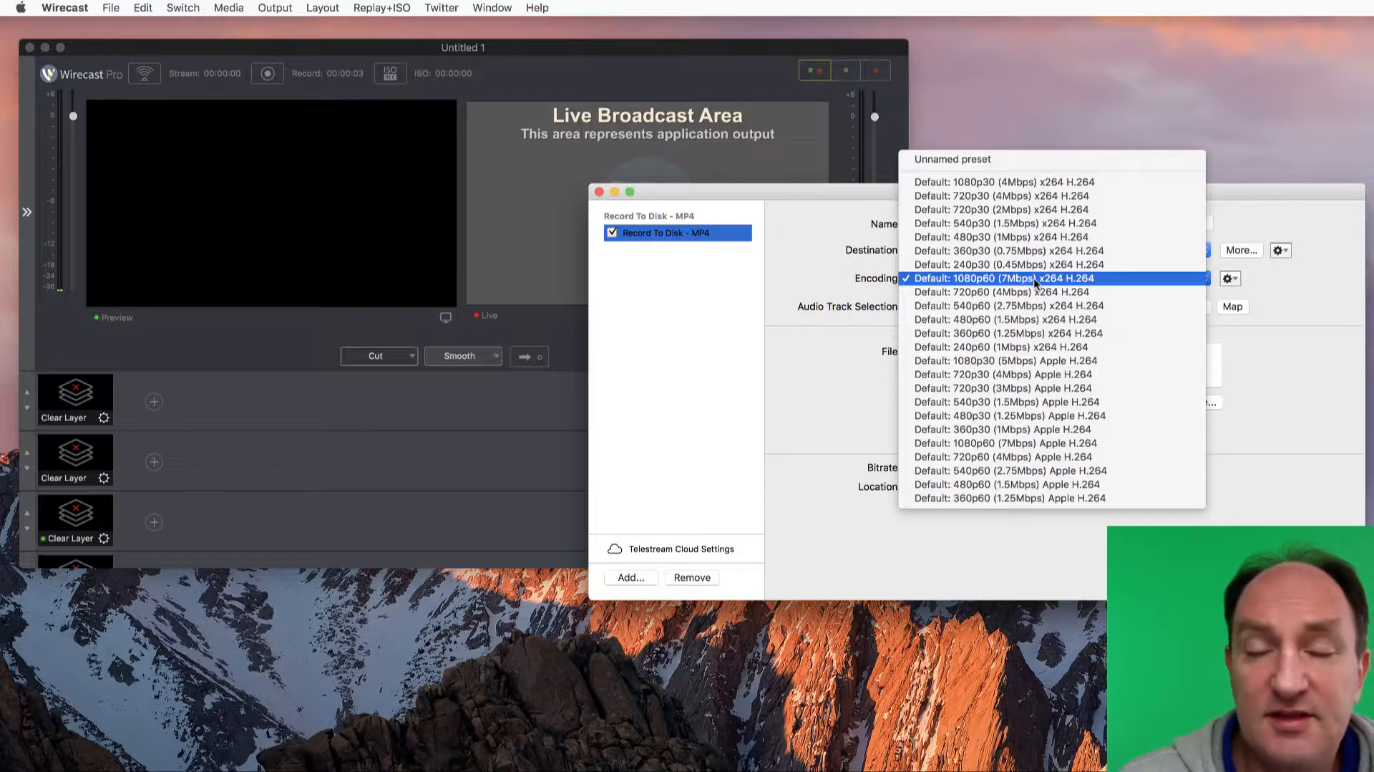
click(1300, 289)
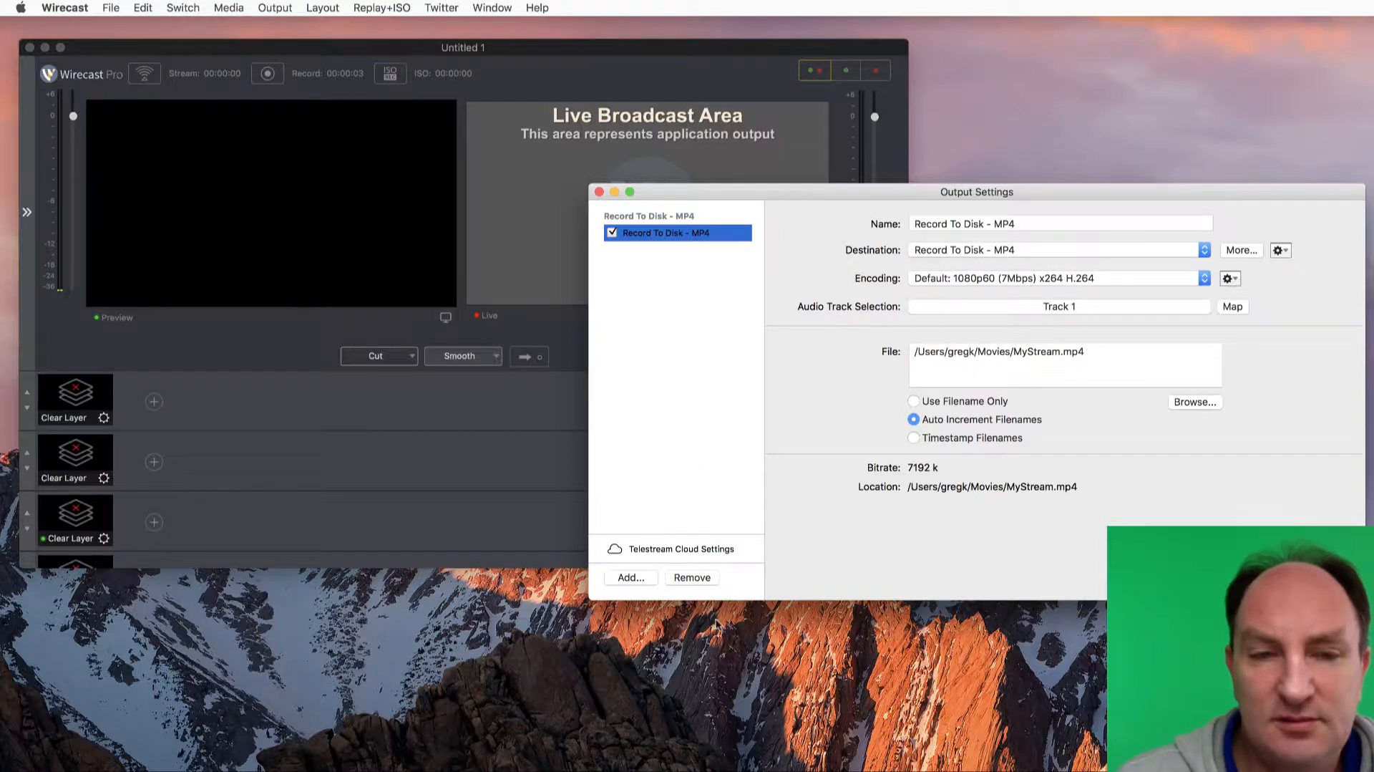
click(632, 577)
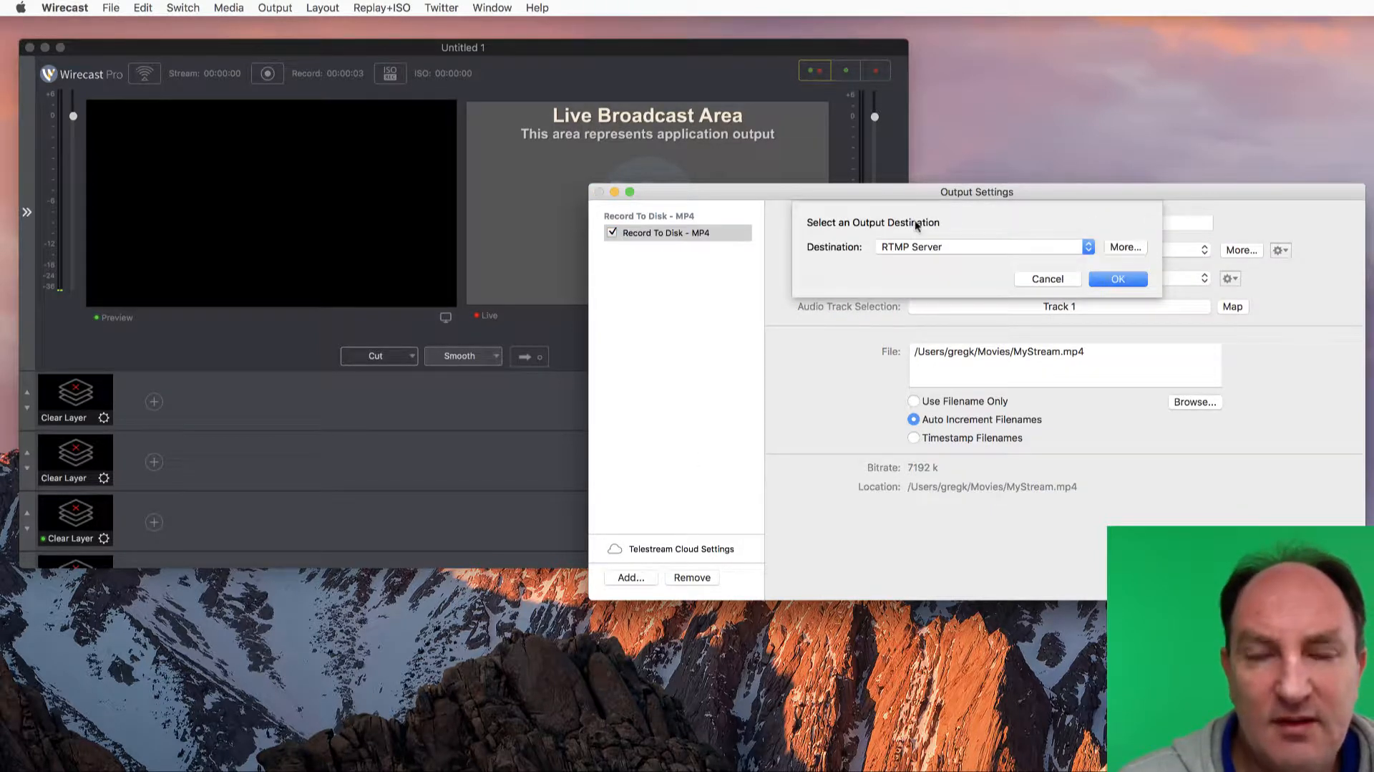
click(1061, 242)
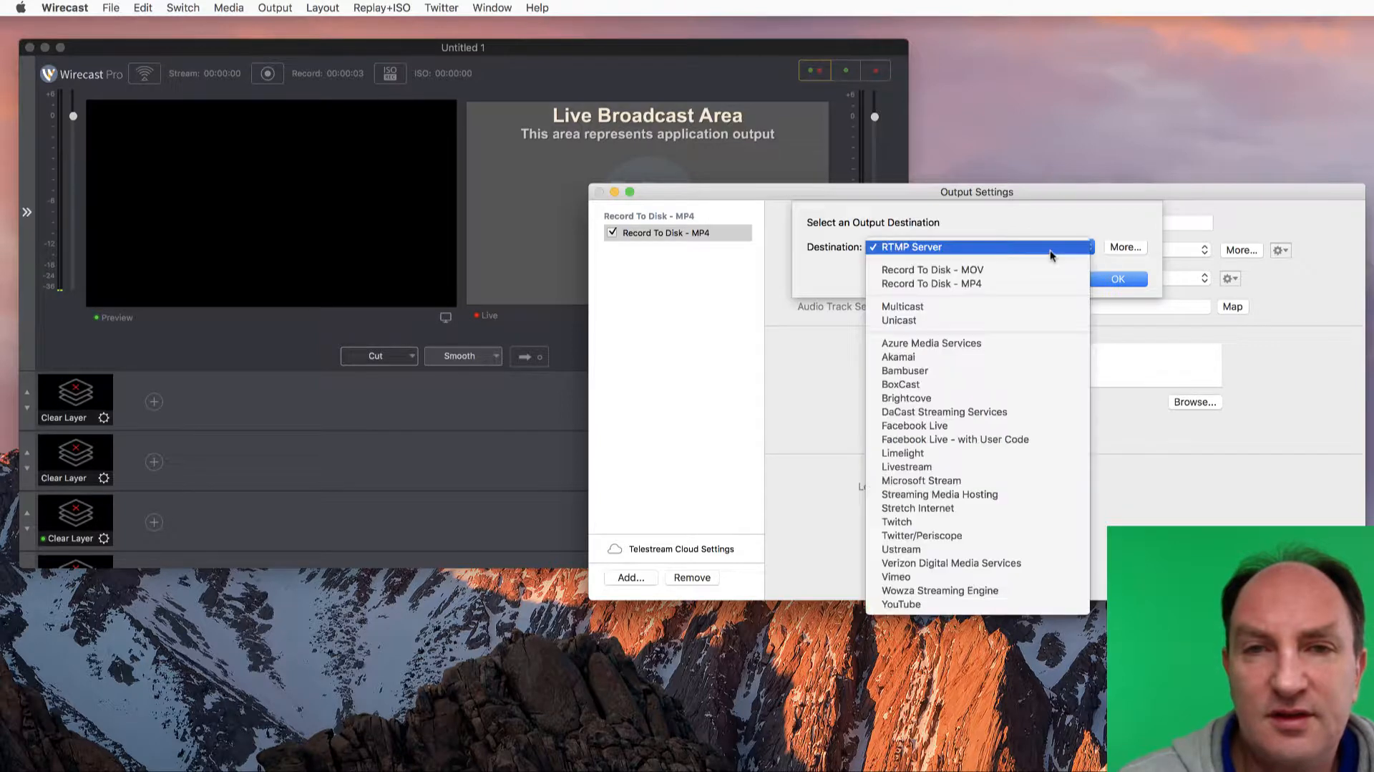
click(976, 271)
click(1124, 280)
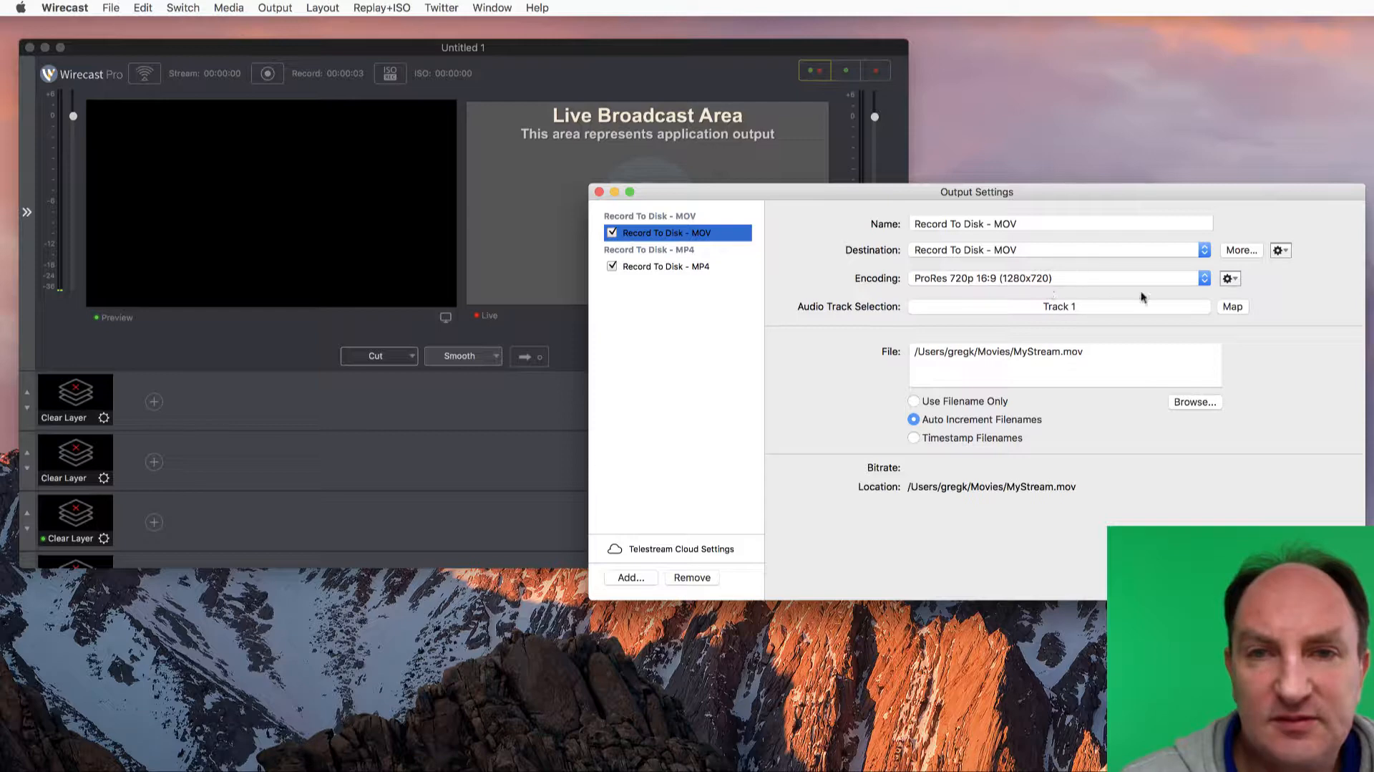
Create a ProRes encoder preset named Unnamed preset for the MOV output, with quality Least - ProRes 422 proxy, and save it
click(1231, 279)
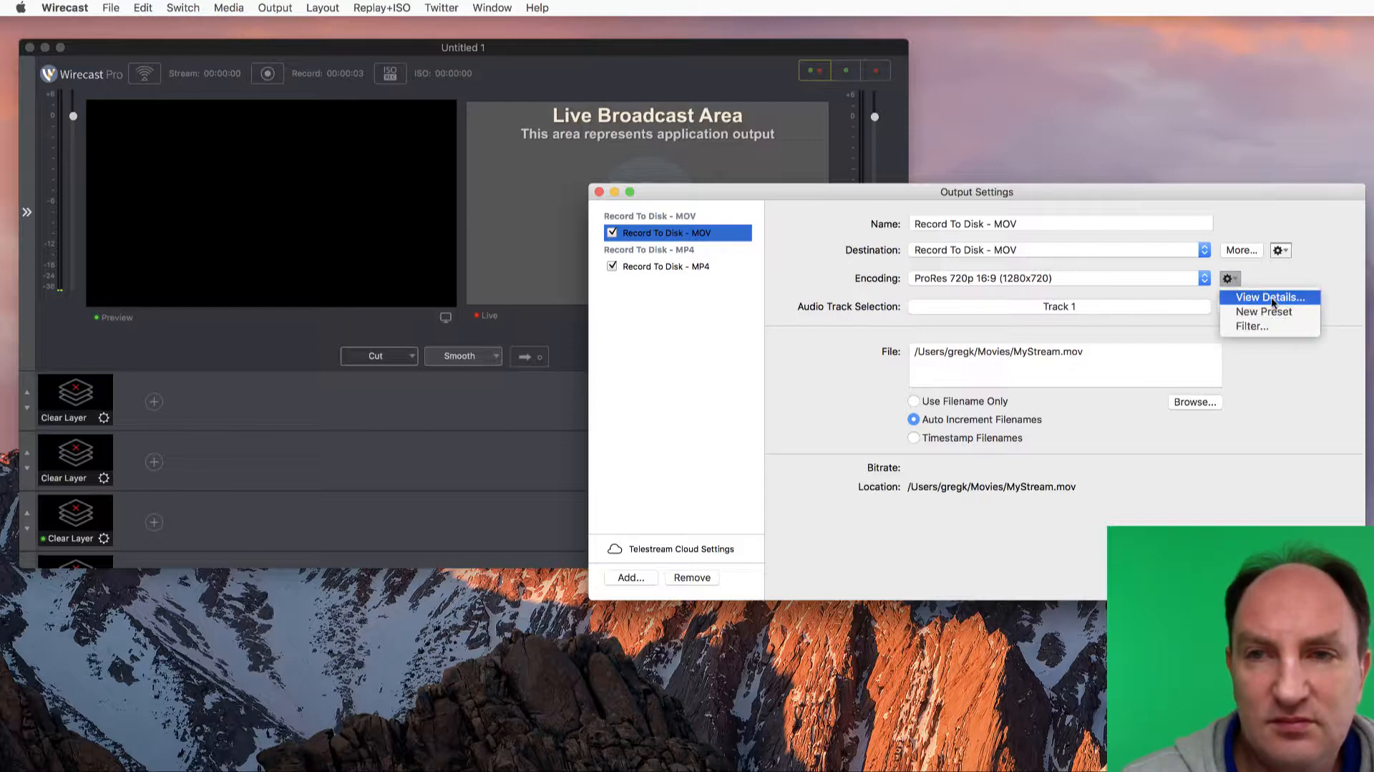
click(1262, 311)
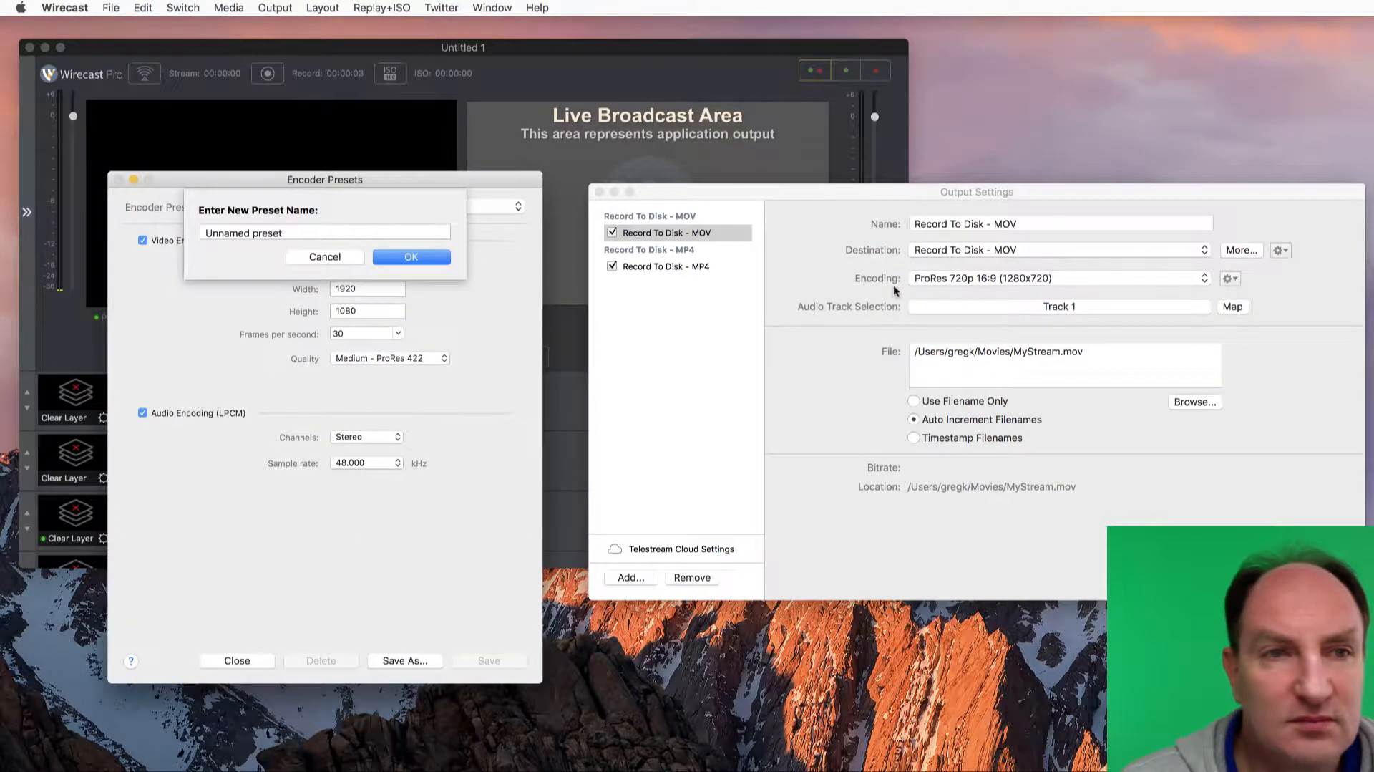
click(398, 256)
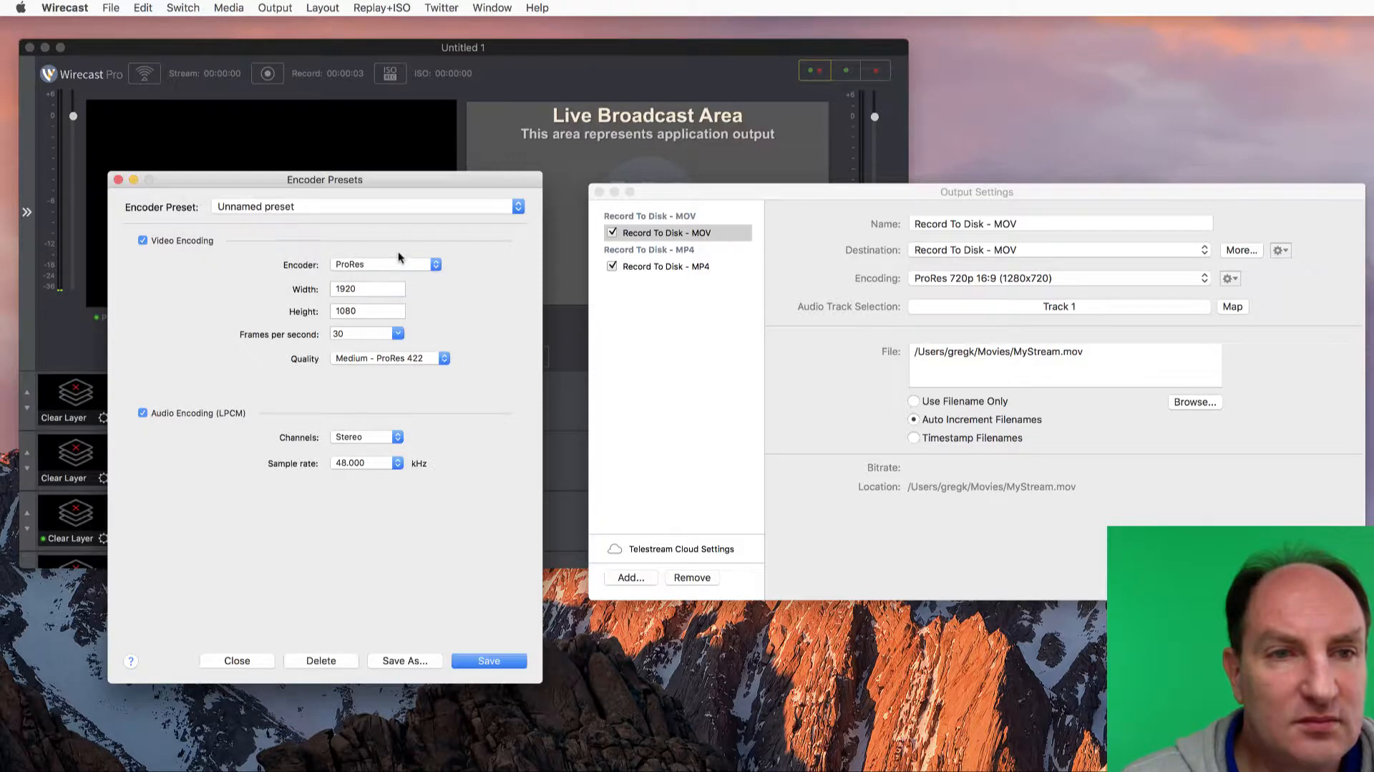
click(398, 358)
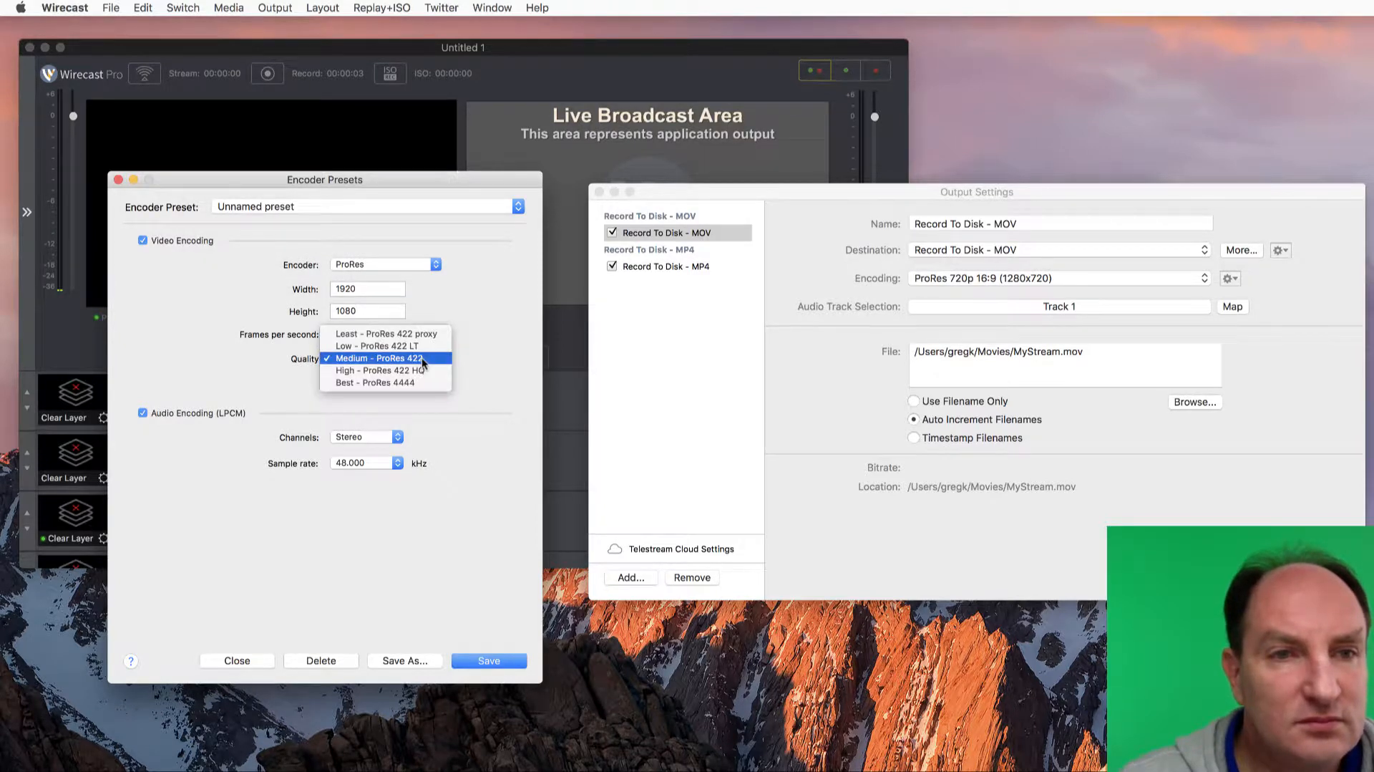
click(423, 358)
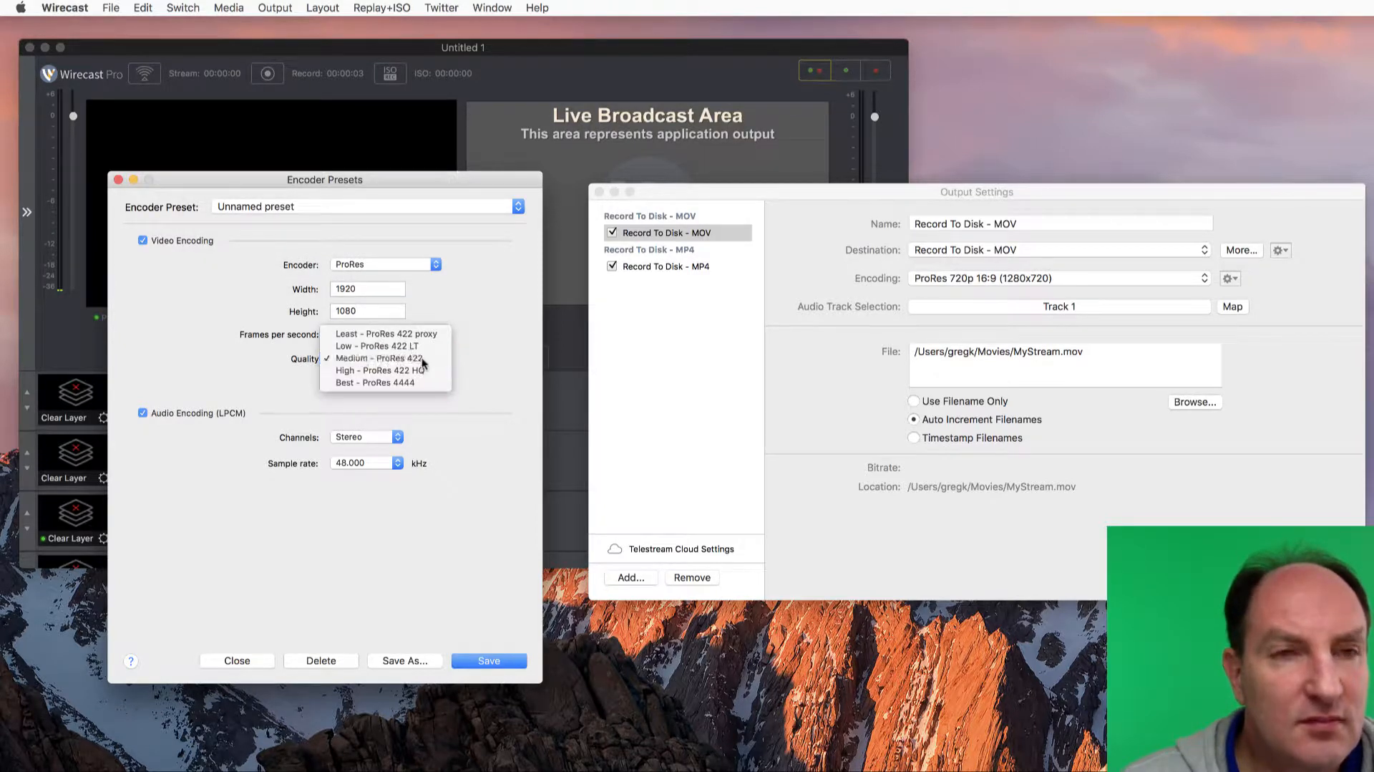
click(418, 264)
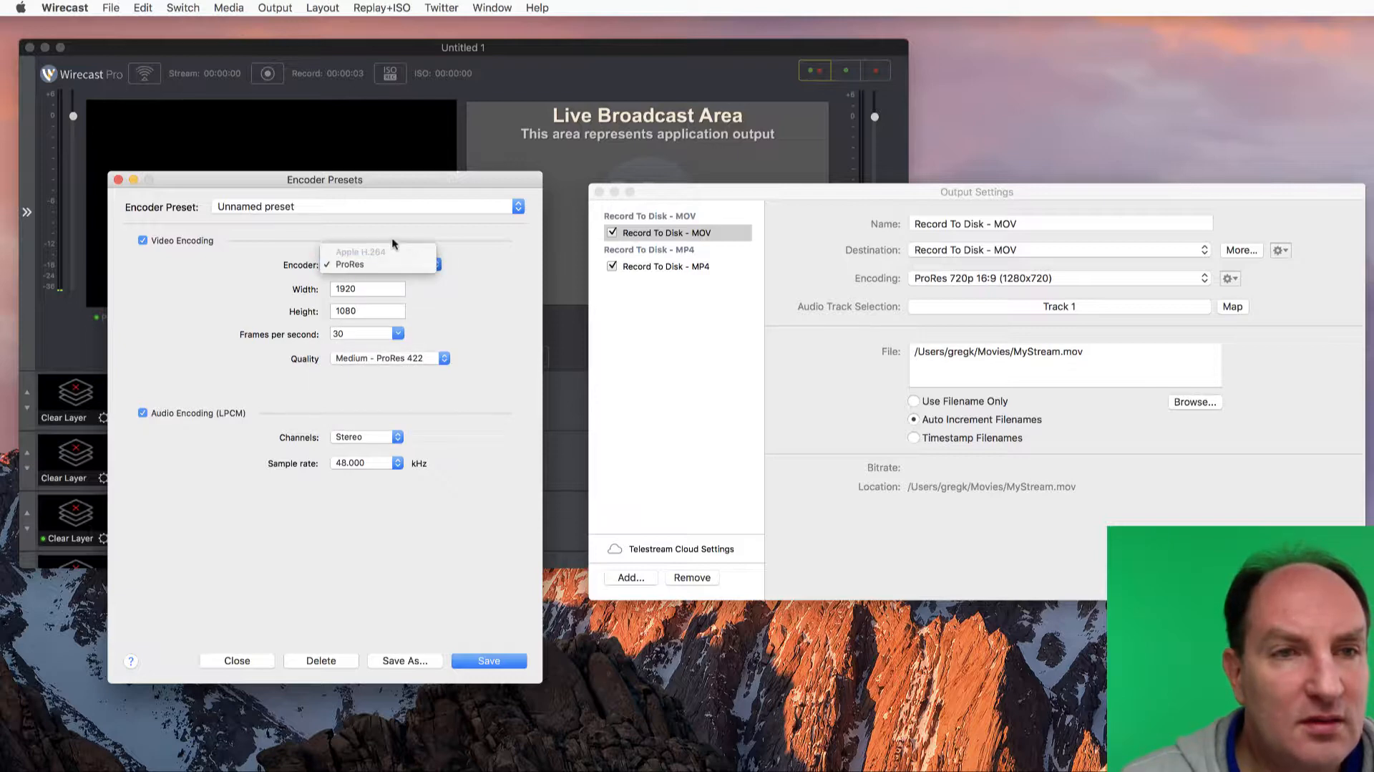
click(352, 262)
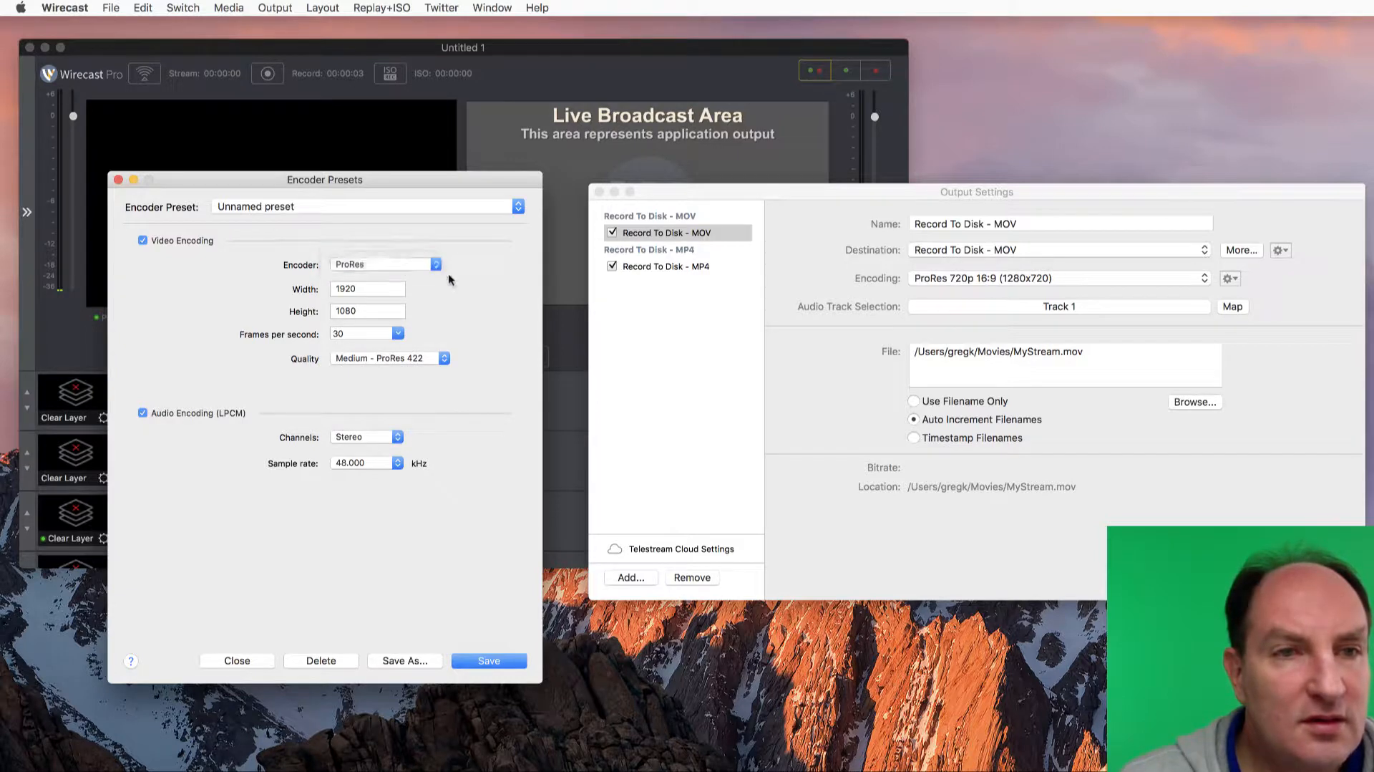
click(434, 358)
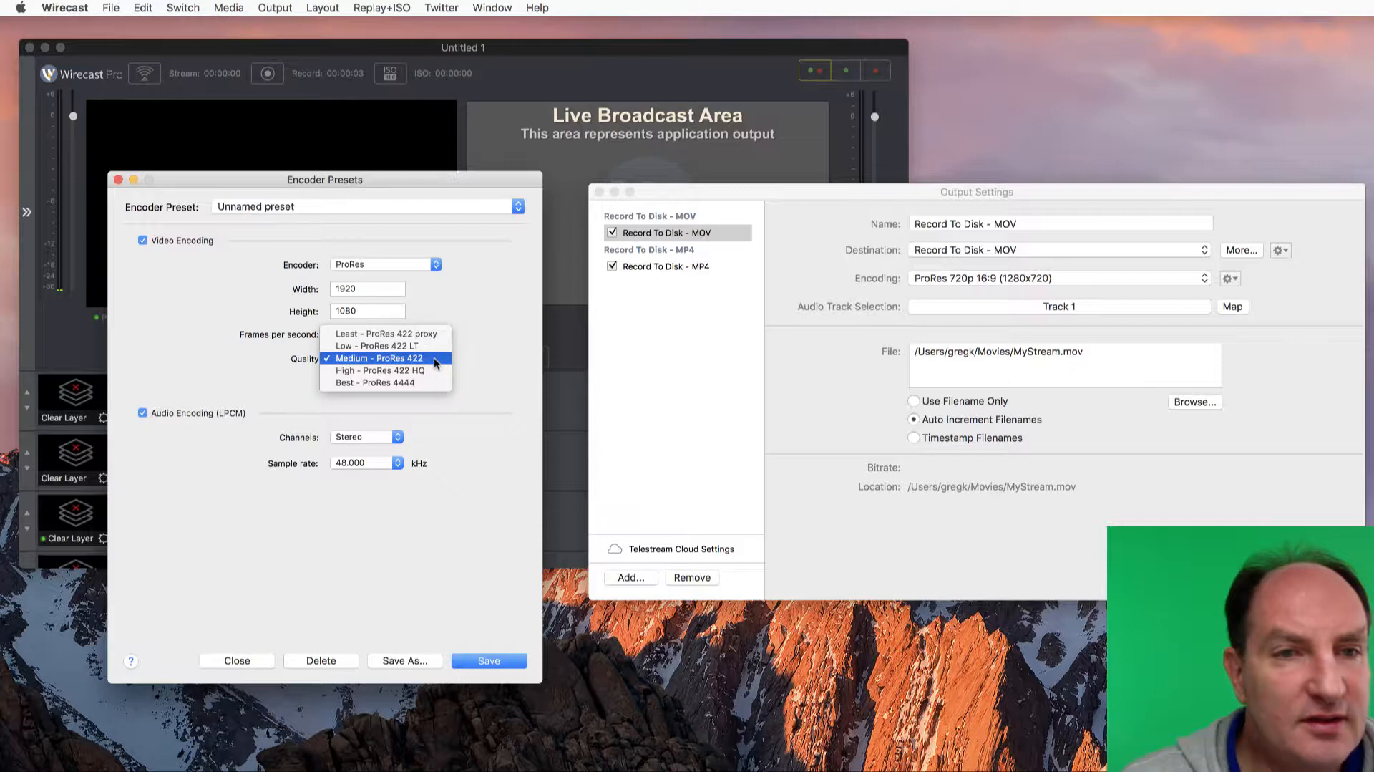
click(401, 339)
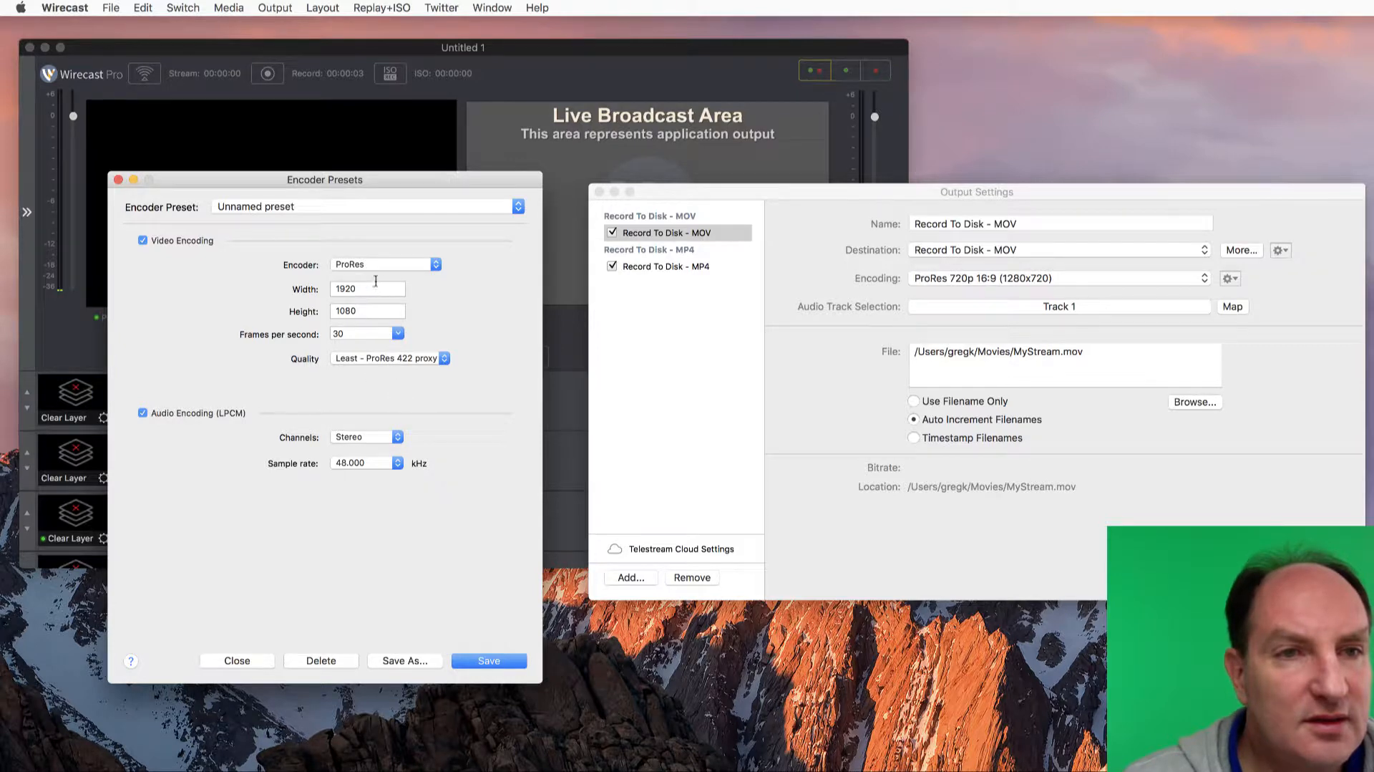
click(484, 658)
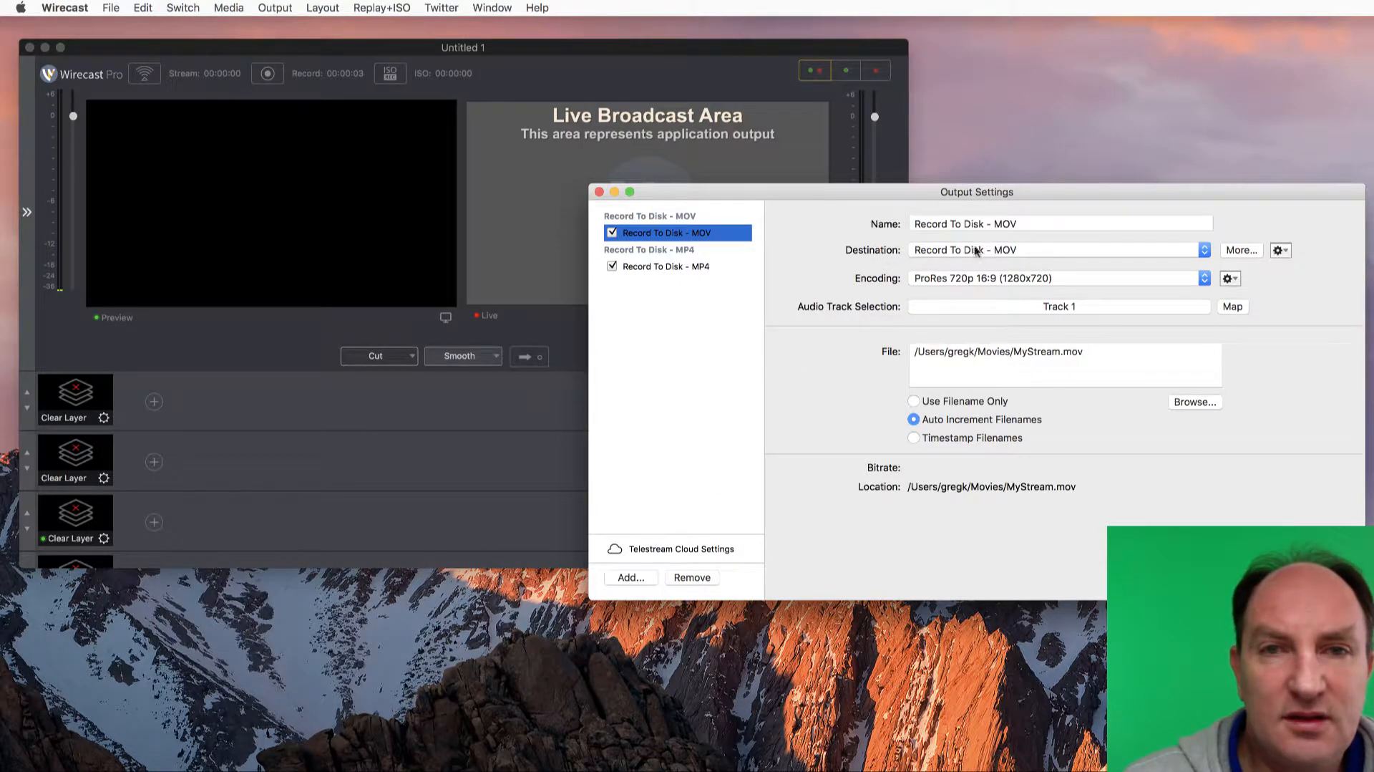
Set the MOV output's encoding to Unnamed preset, confirm the output settings, and make a test recording of about four seconds
click(1066, 278)
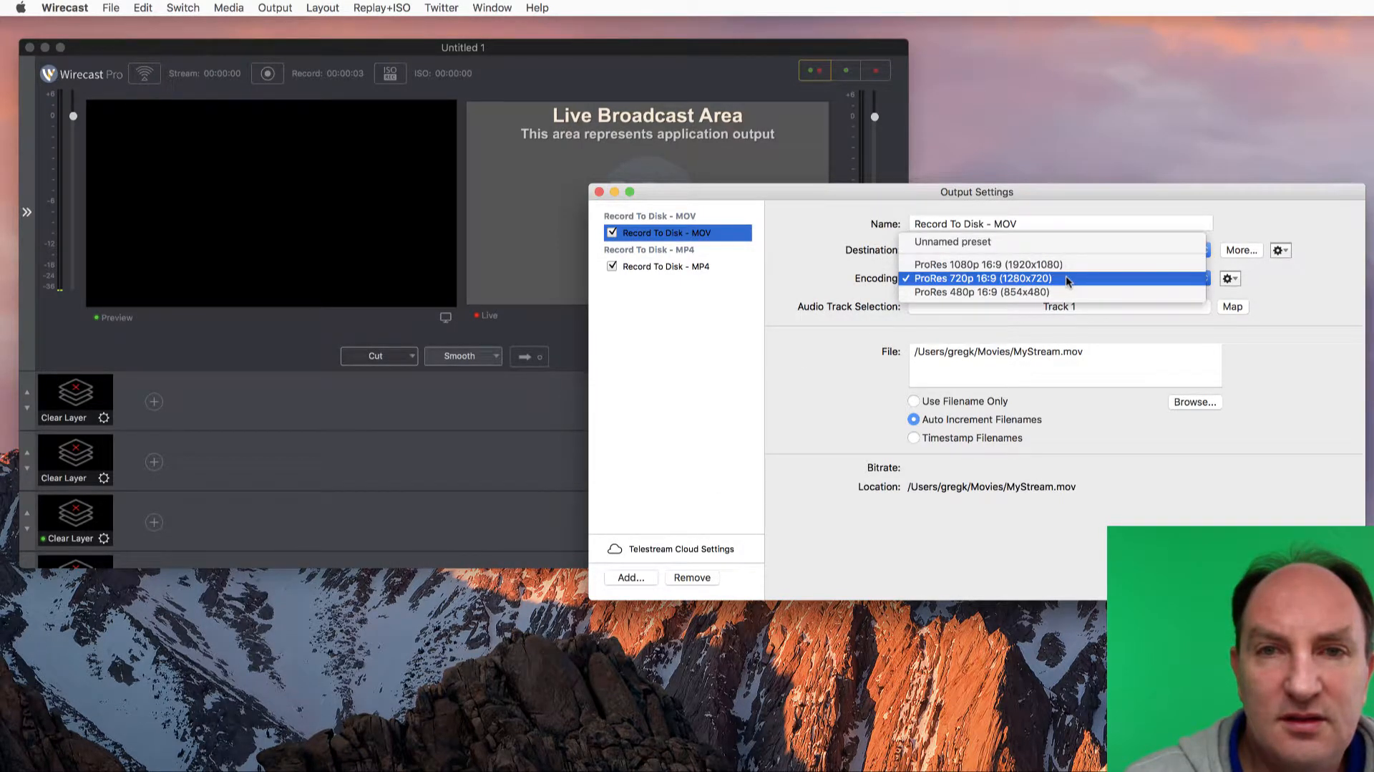
click(1008, 239)
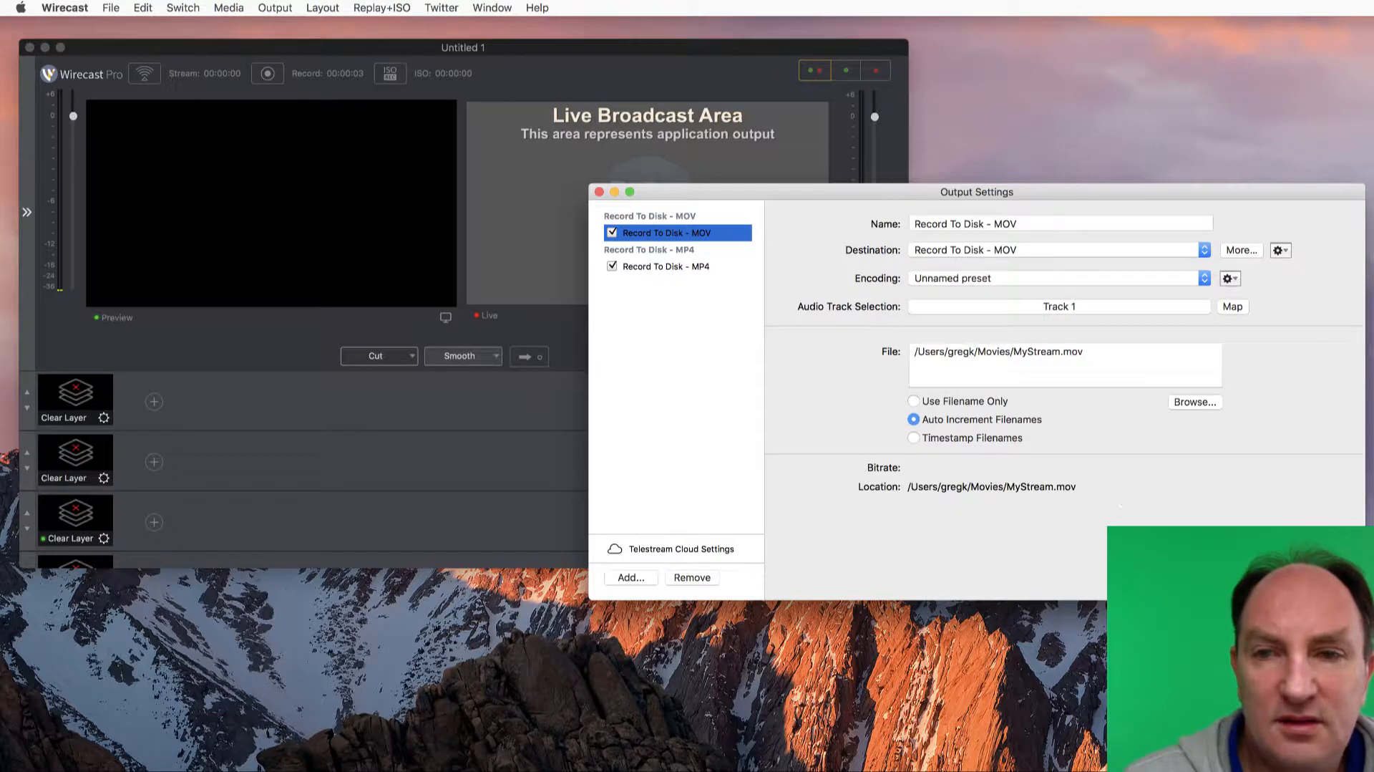
click(1329, 576)
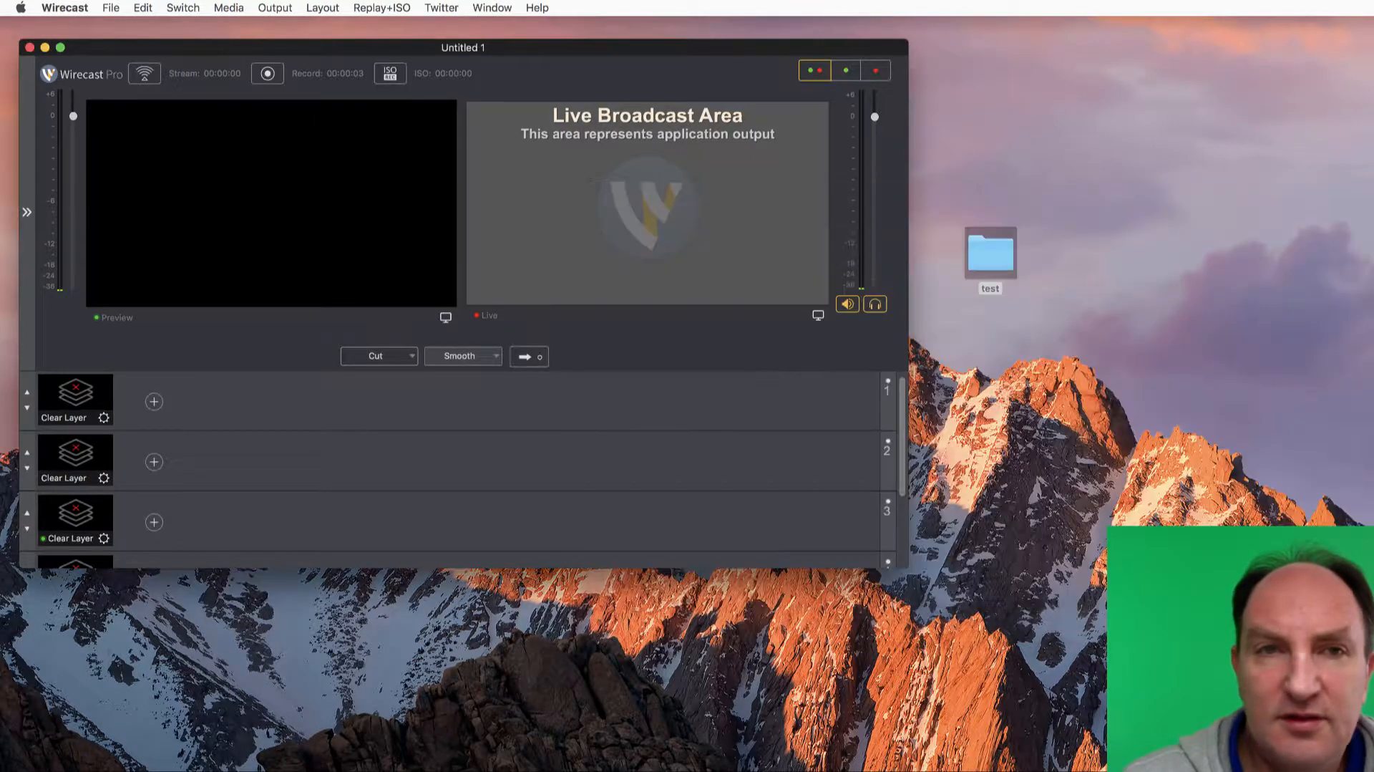
click(269, 74)
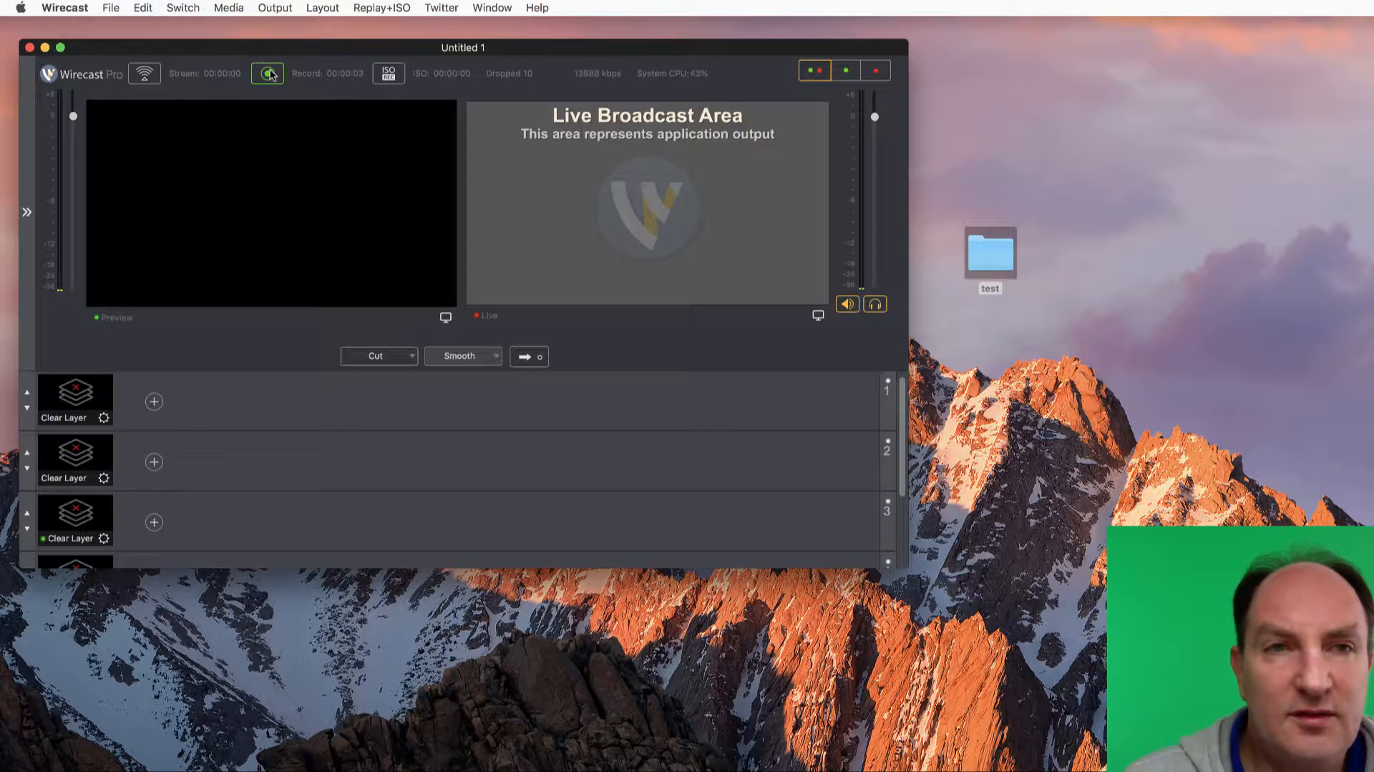
click(271, 73)
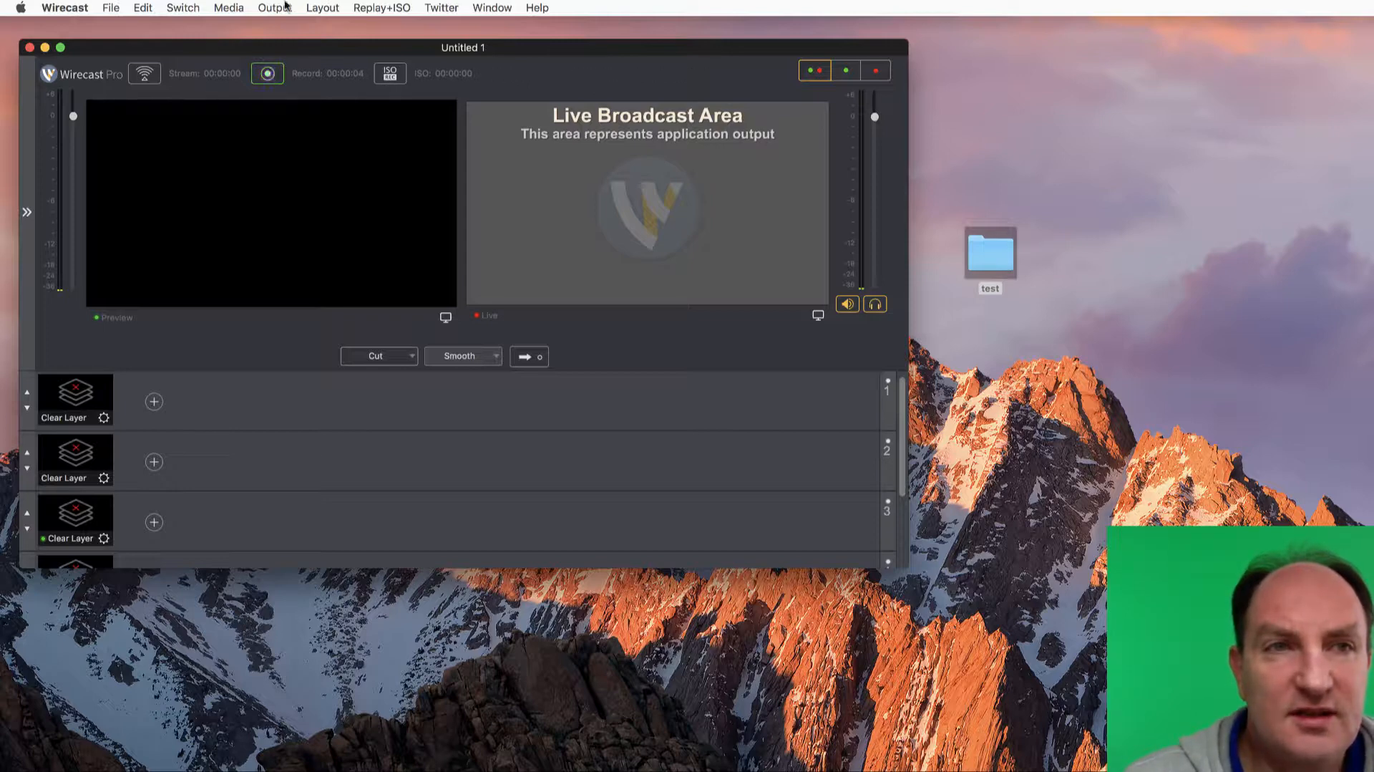
Disable the Record To Disk - MP4 destination in the output settings
click(274, 7)
click(315, 27)
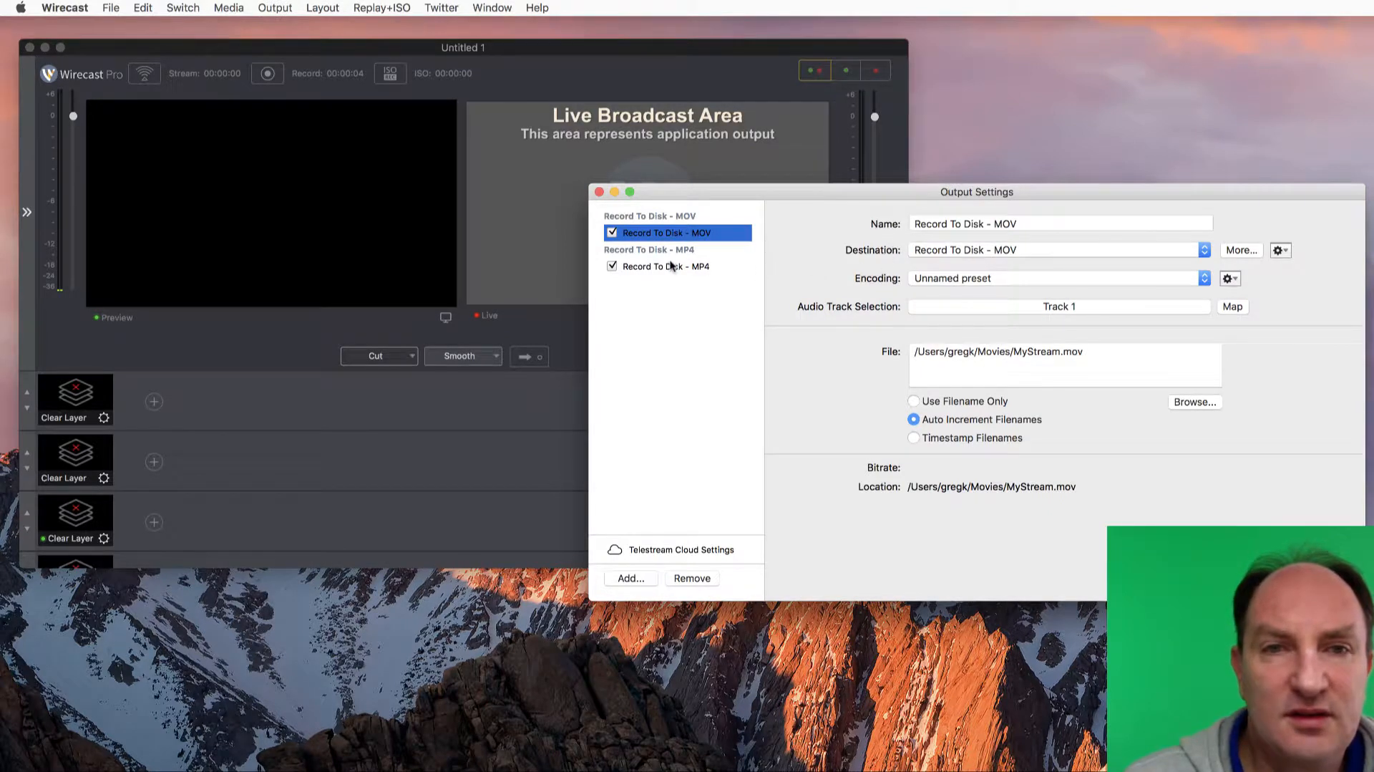
click(609, 267)
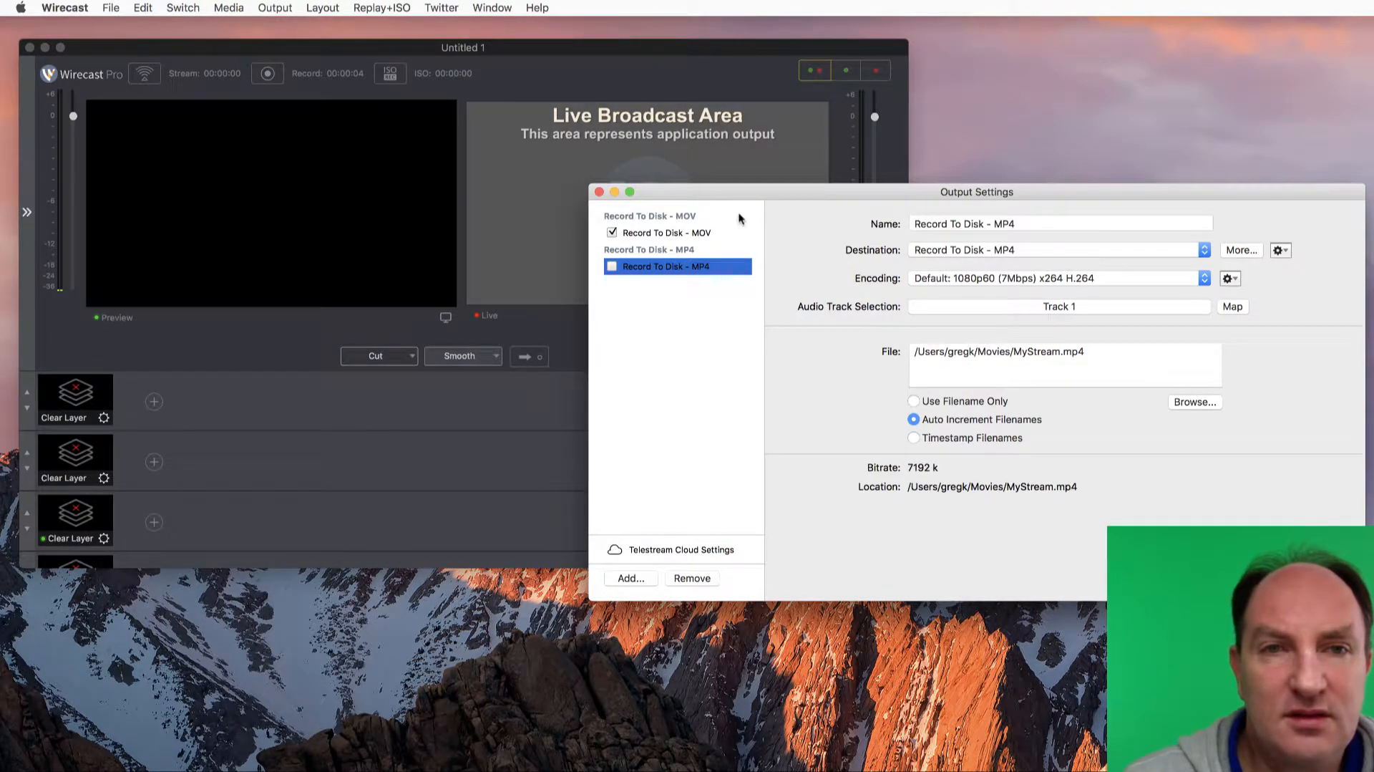
Try to delete the encoder preset named Unnamed preset from the MOV output's presets
click(699, 233)
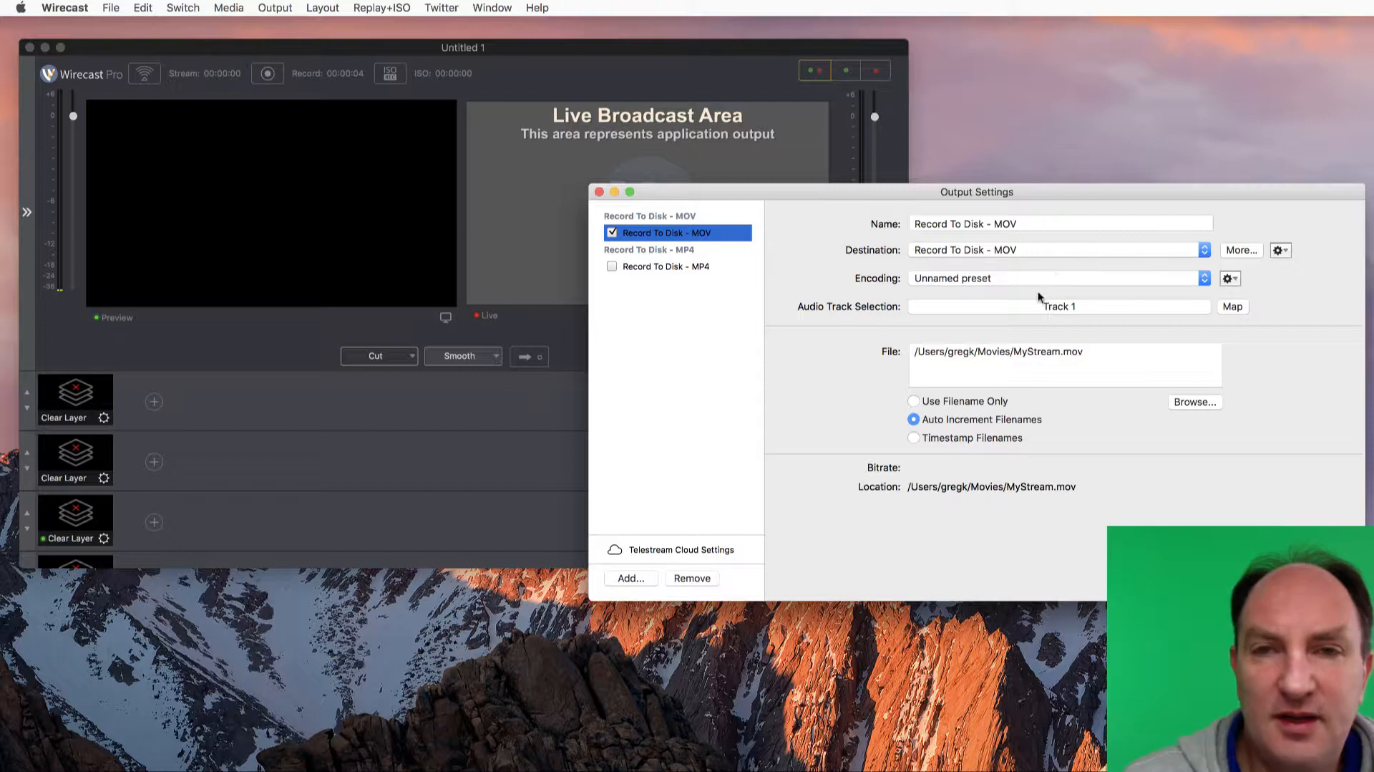
click(1231, 279)
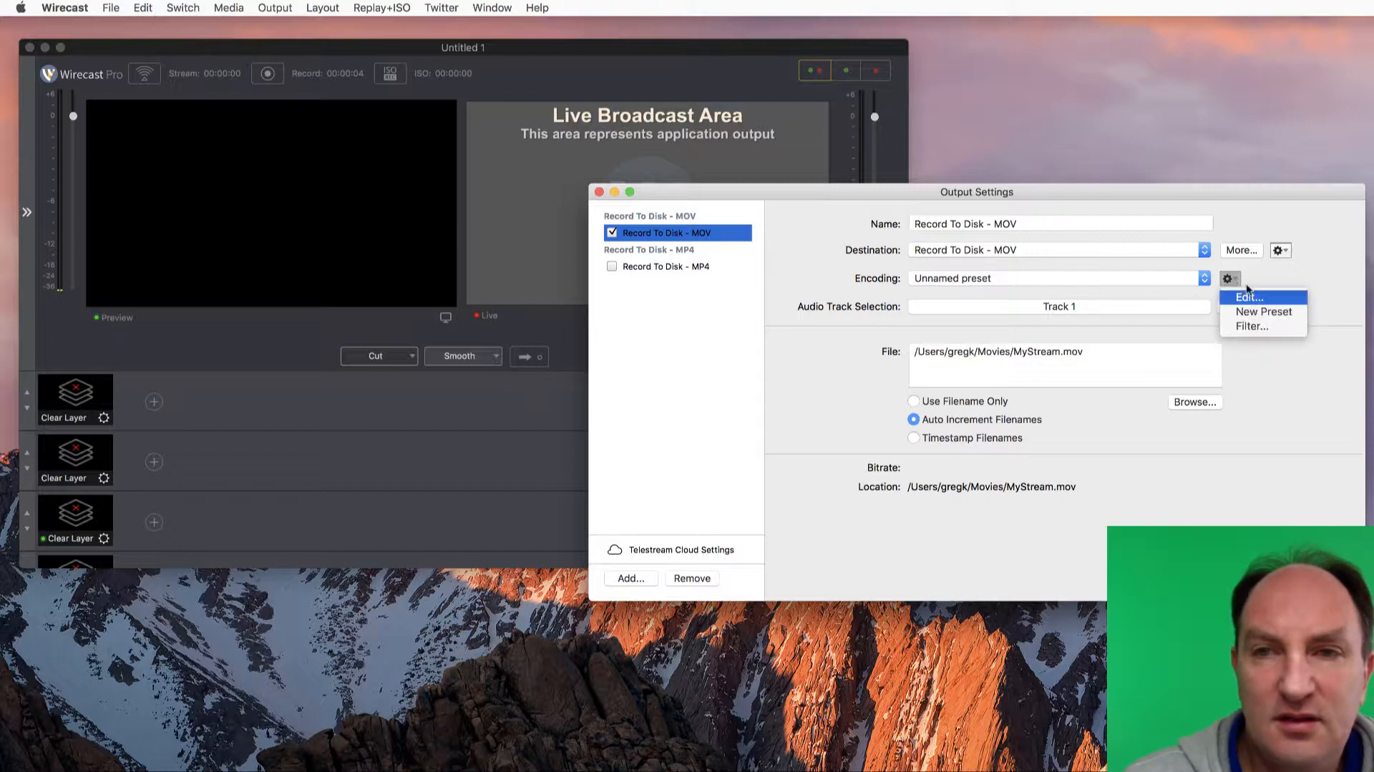
click(1250, 297)
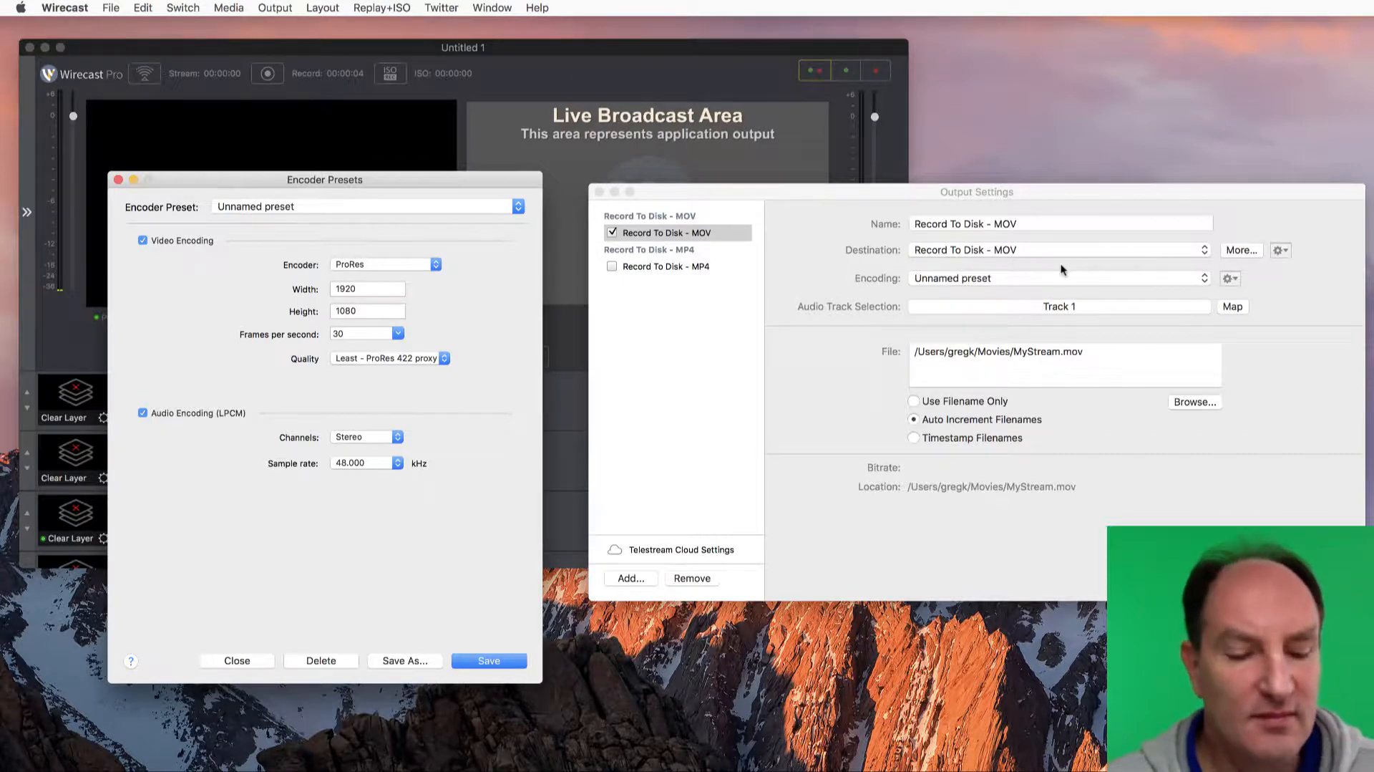
click(320, 661)
click(448, 268)
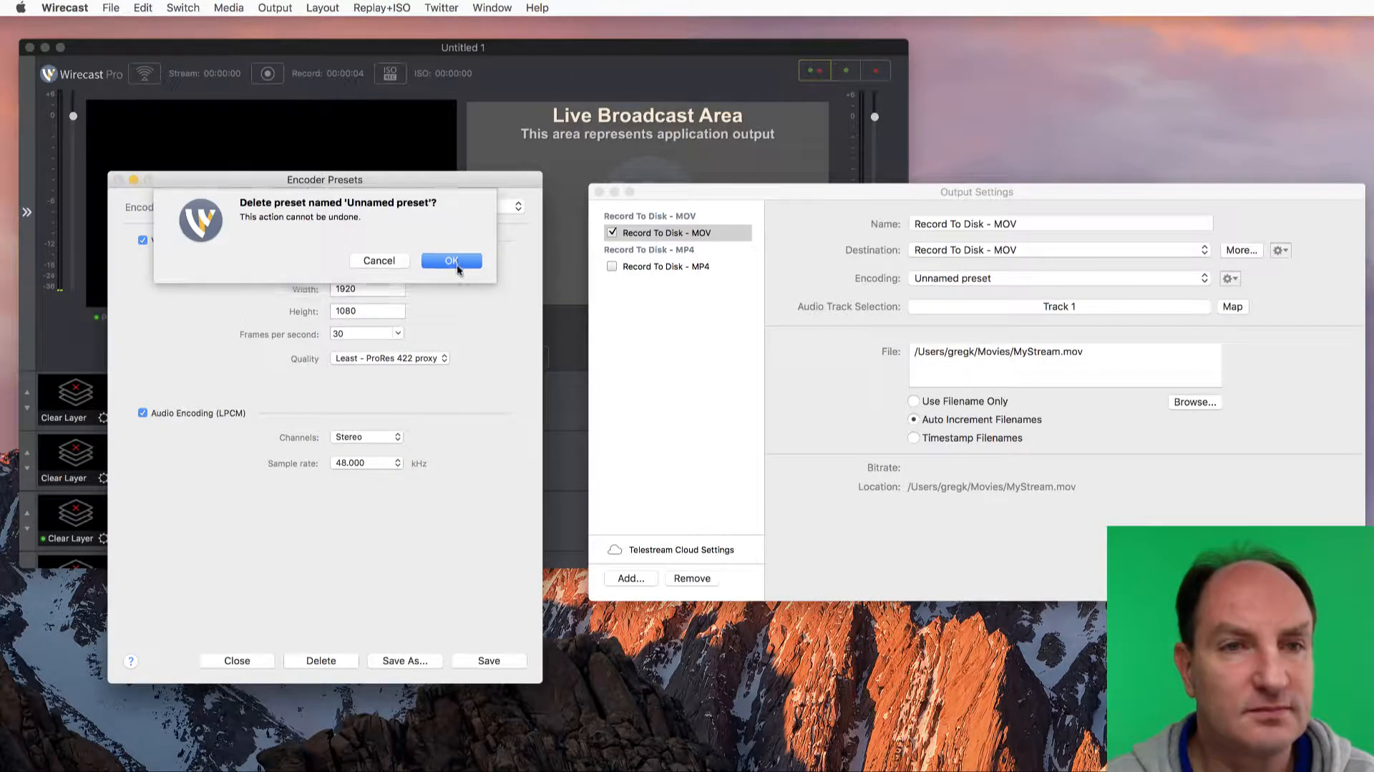
Set the MOV output's encoding to ProRes 480p 16:9 (854x480) and load that same preset in the encoder preset editor
click(1031, 279)
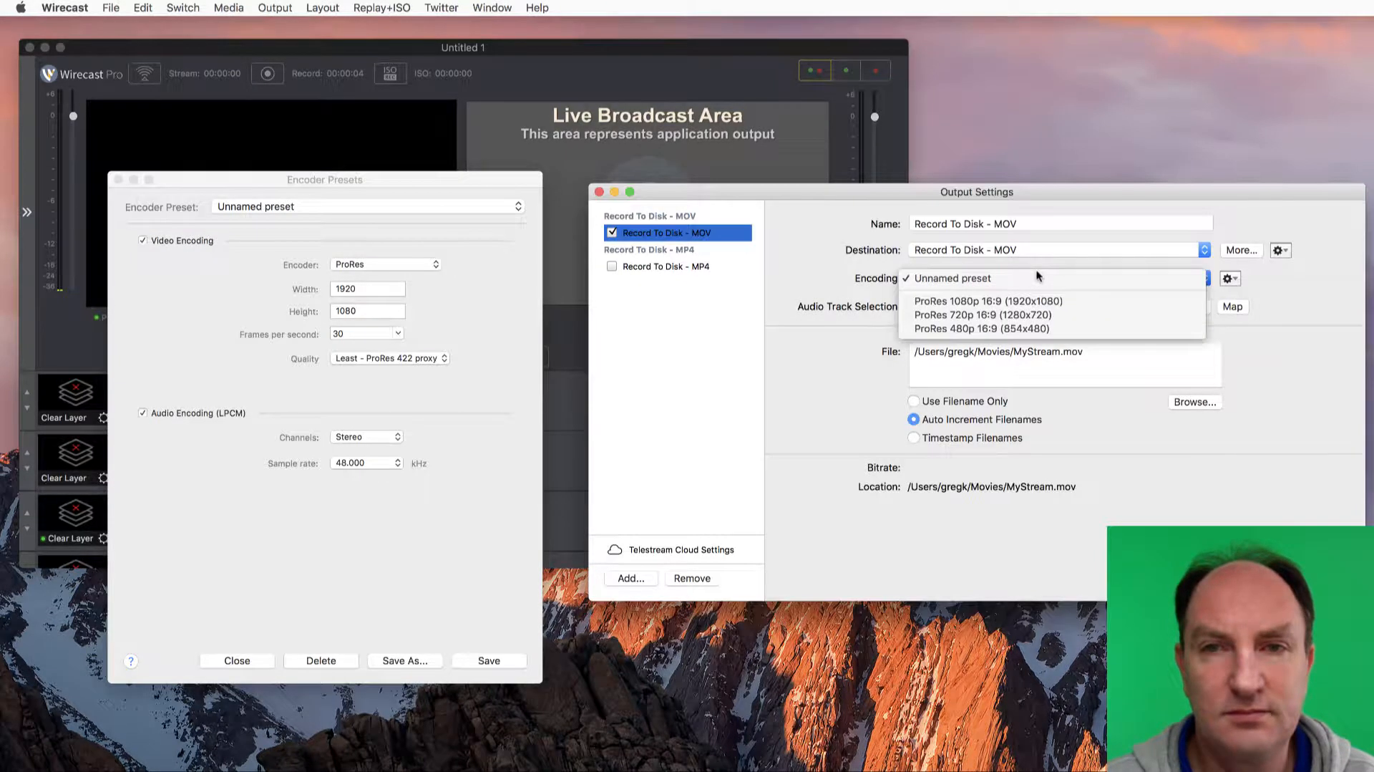
click(998, 329)
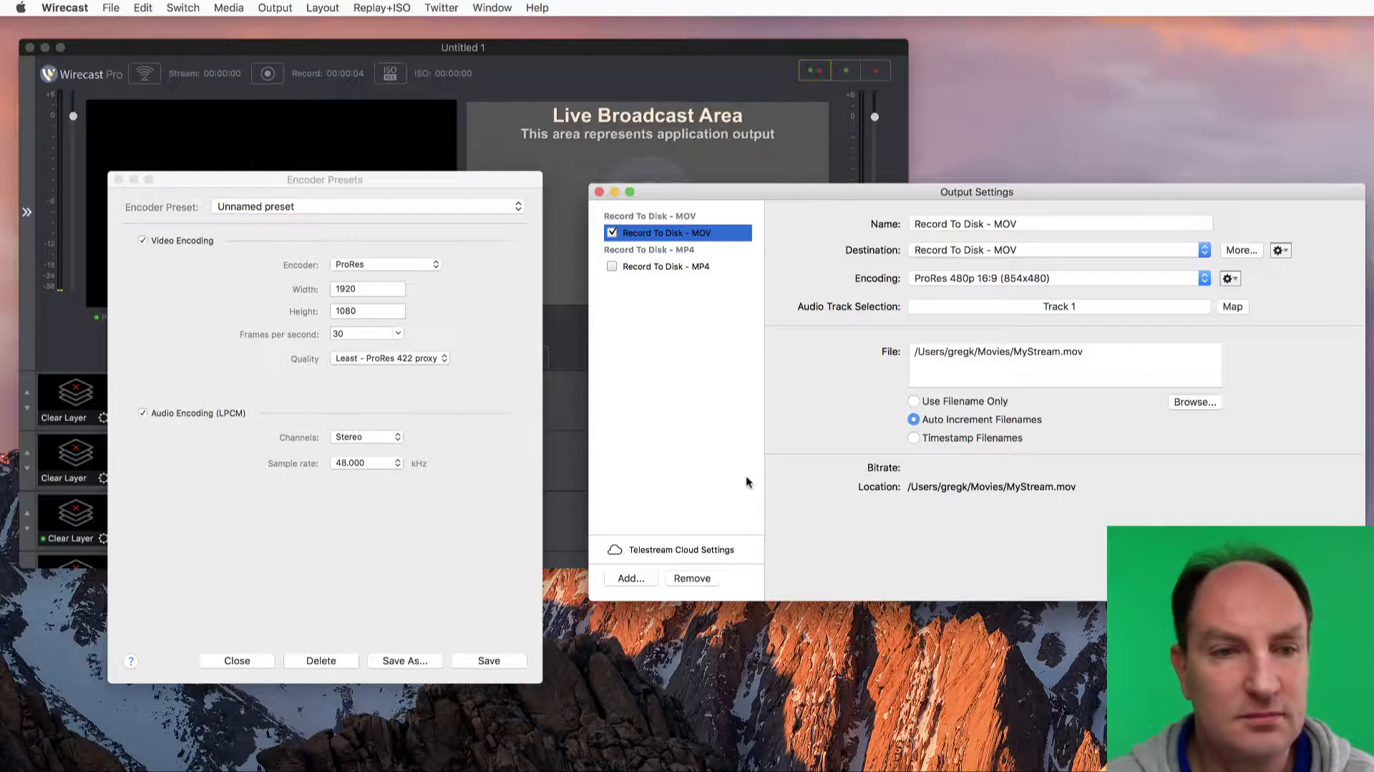
click(413, 209)
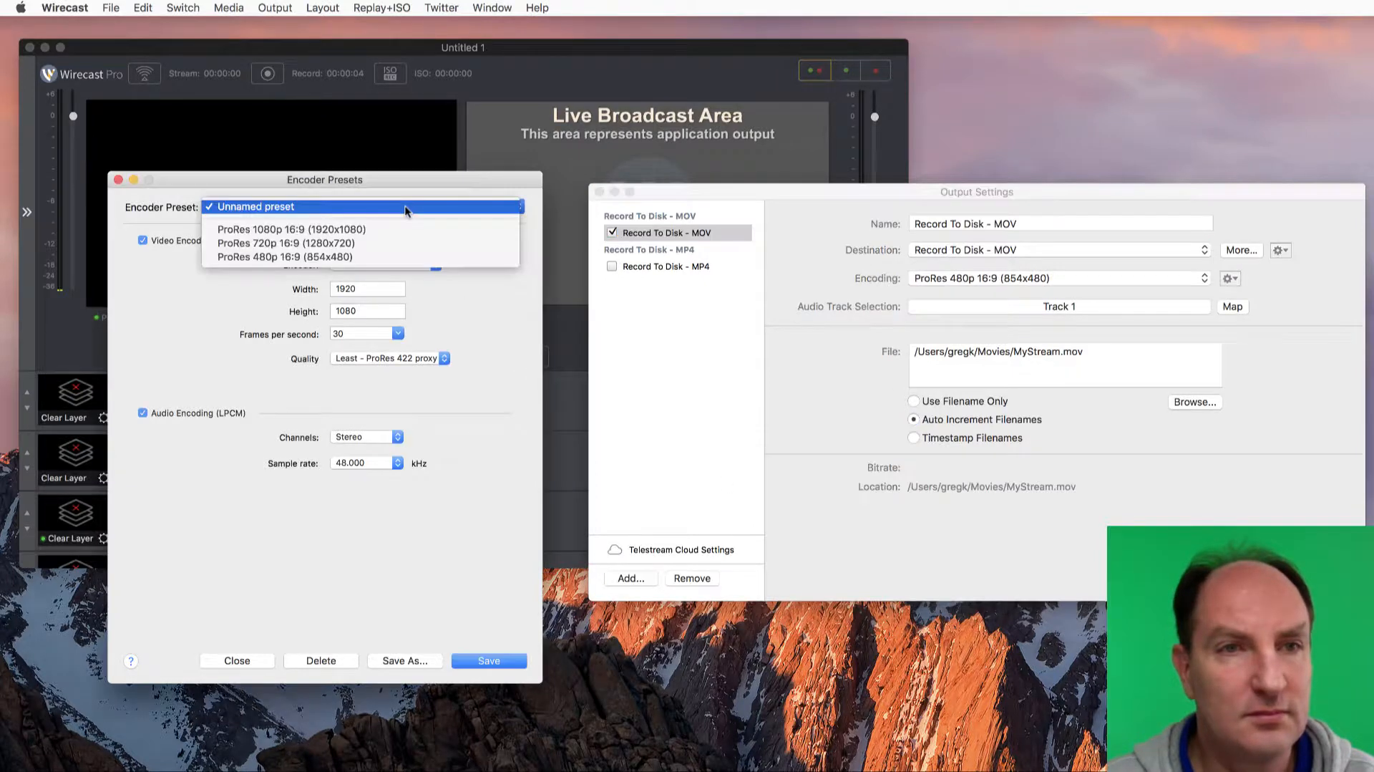
click(342, 258)
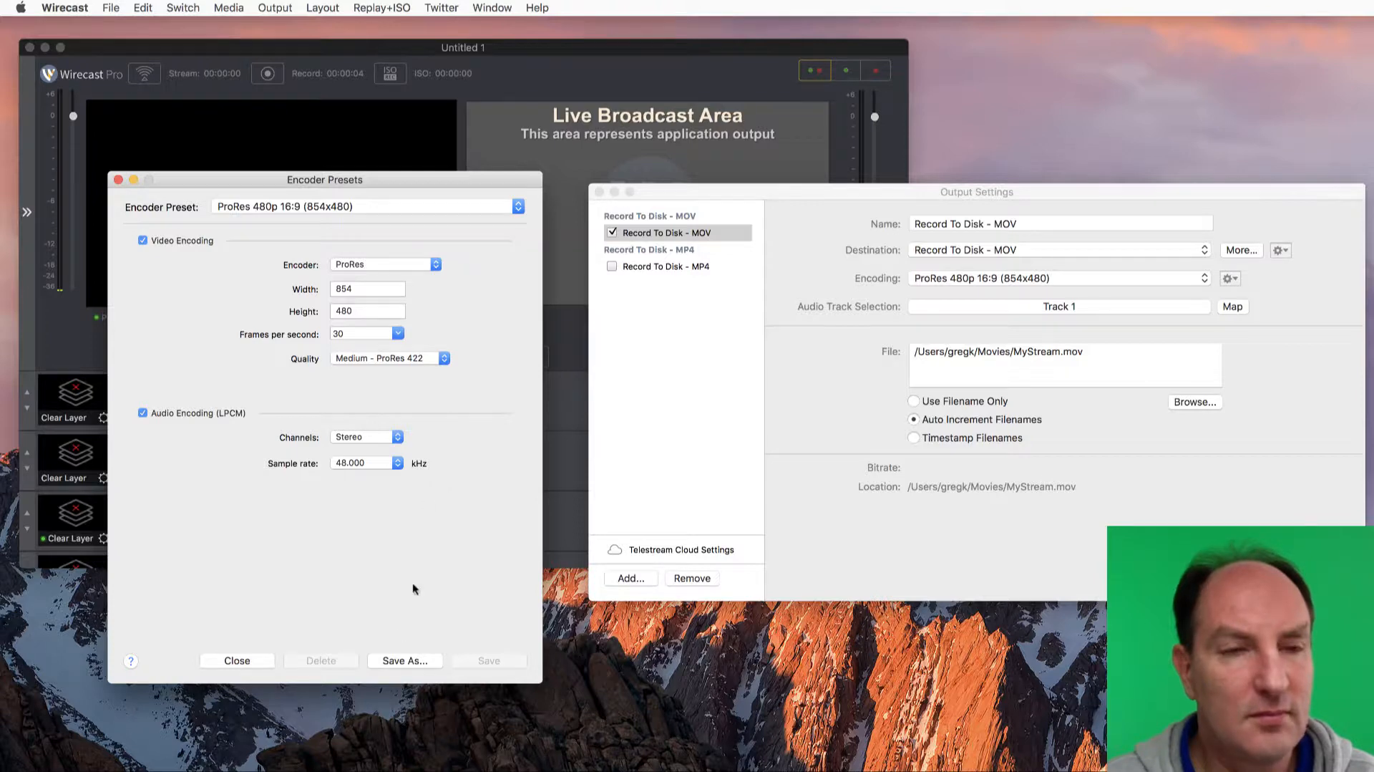
Set the preset's quality to Low - ProRes 422 LT, the audio sample rate to 32.000 kHz and the frame rate to 25
click(409, 358)
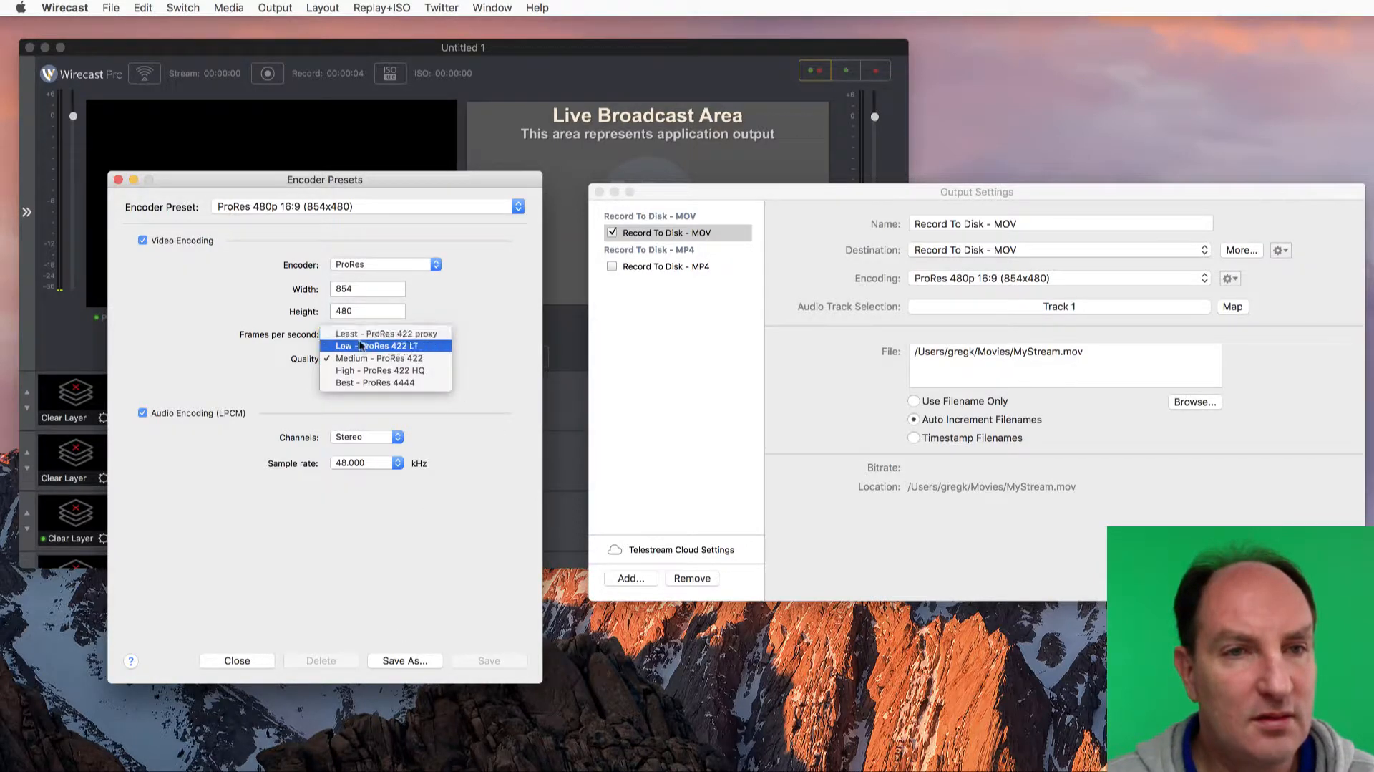
click(411, 347)
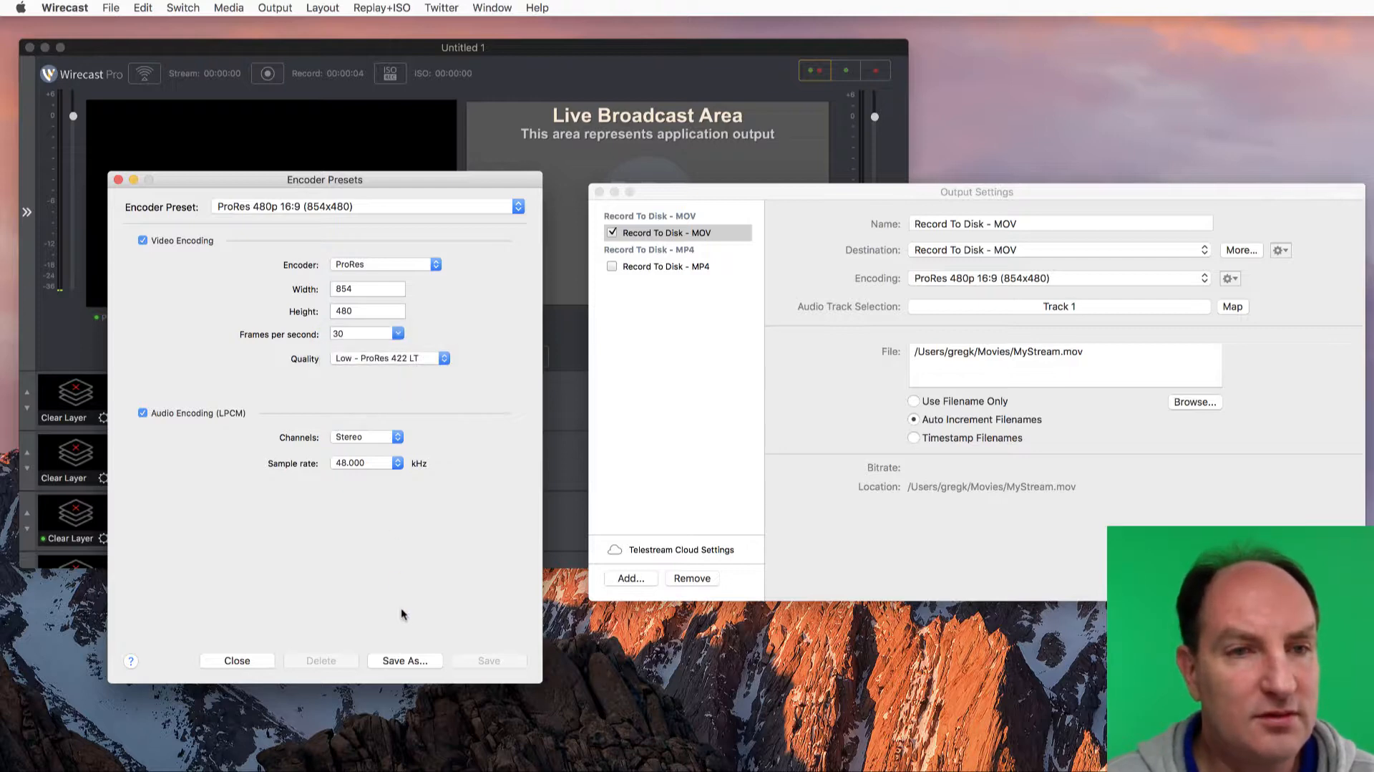
click(380, 464)
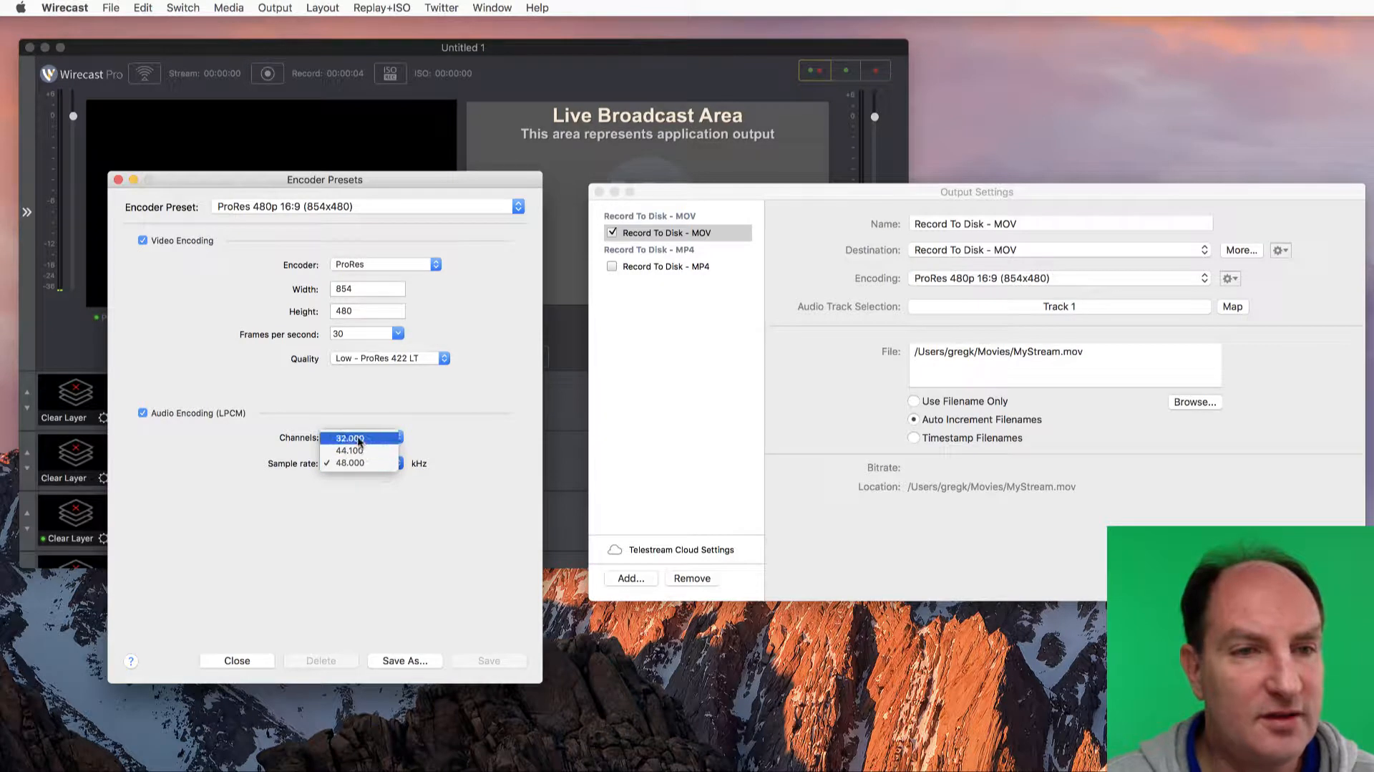
click(359, 439)
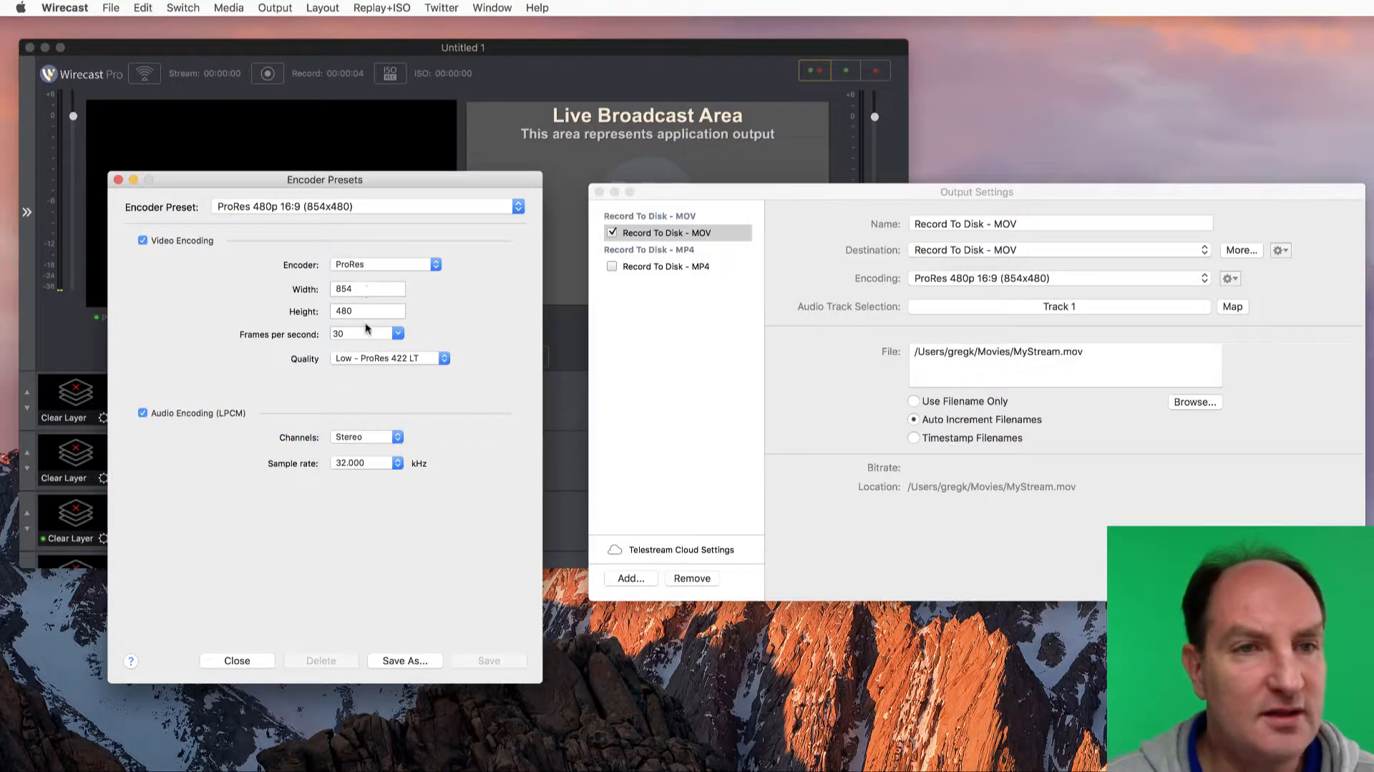
double_click(363, 333)
click(398, 333)
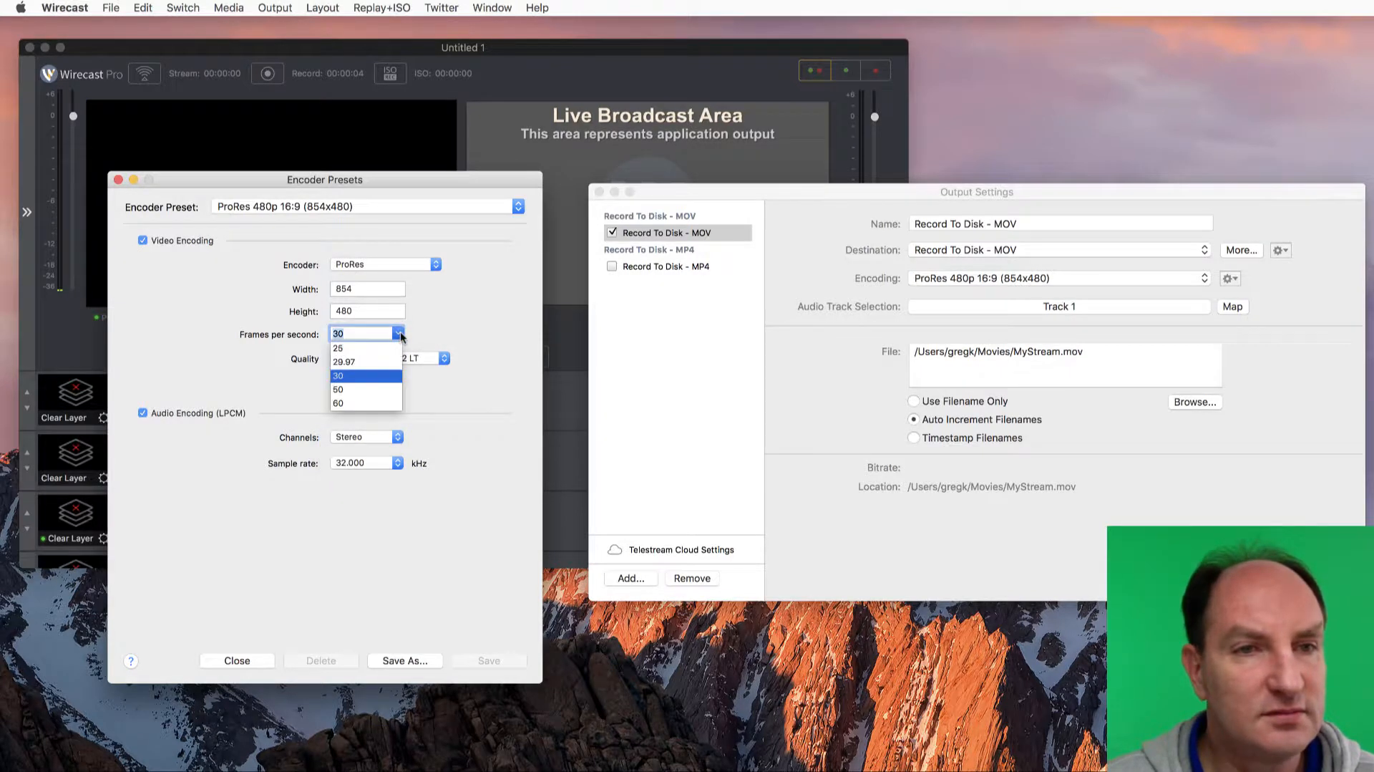
click(357, 348)
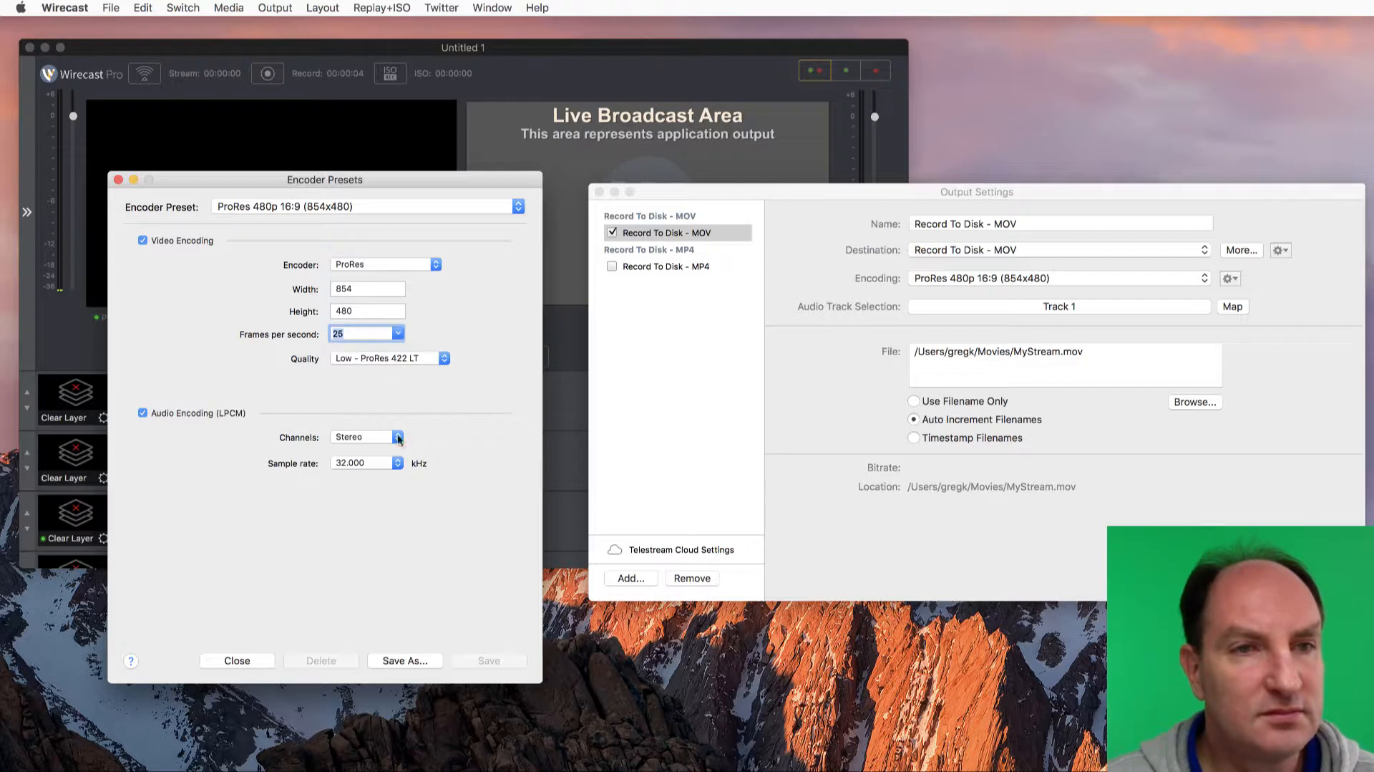
Save the modified encoder settings as a new preset named test and close the preset editor
click(420, 662)
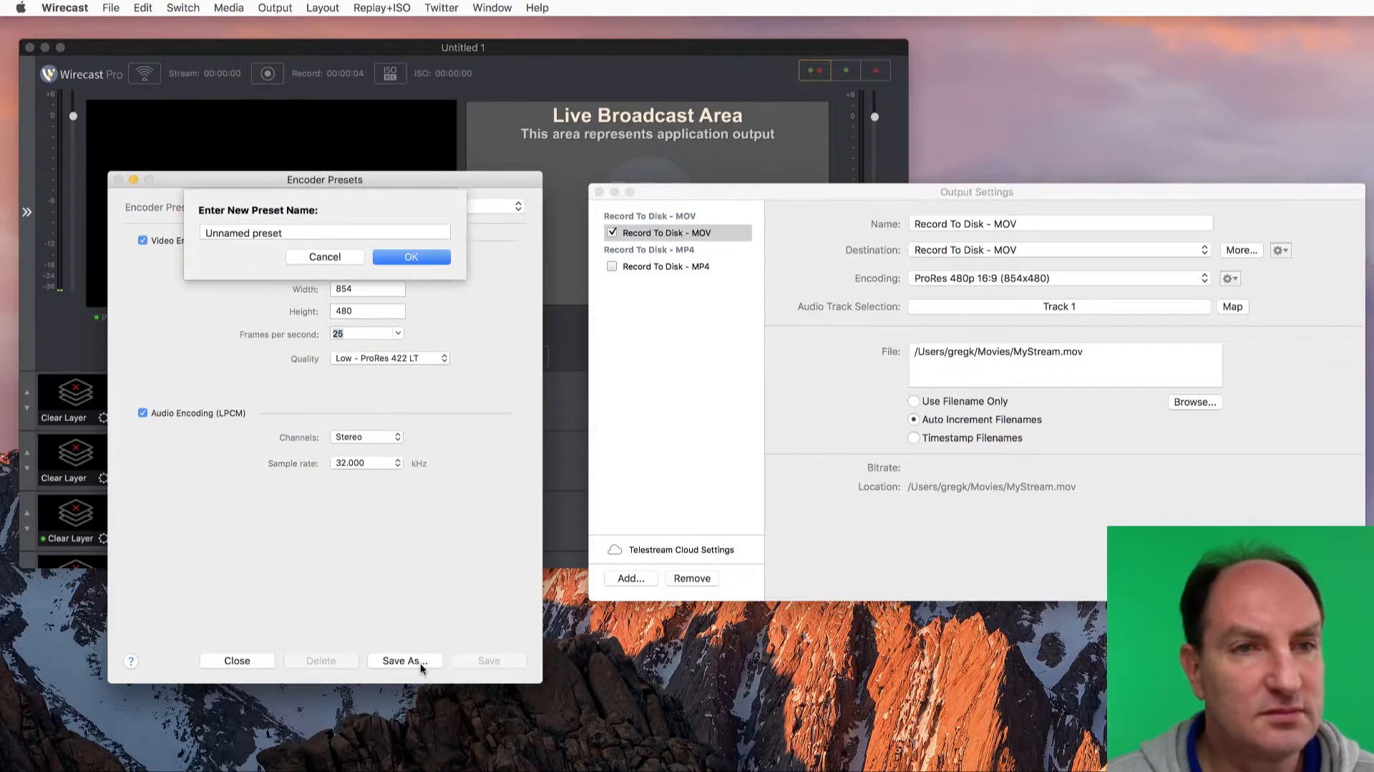
drag(327, 232, 139, 236)
text(test)
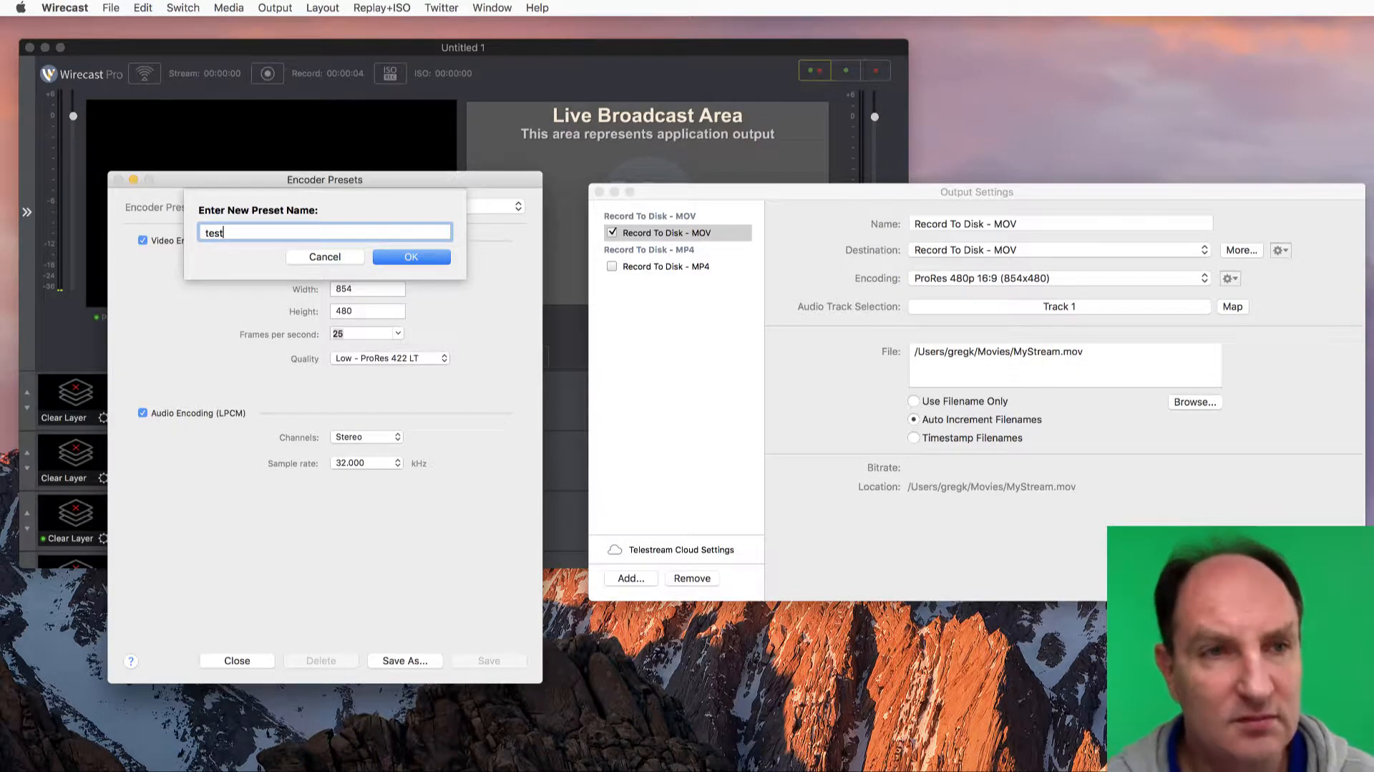
click(432, 259)
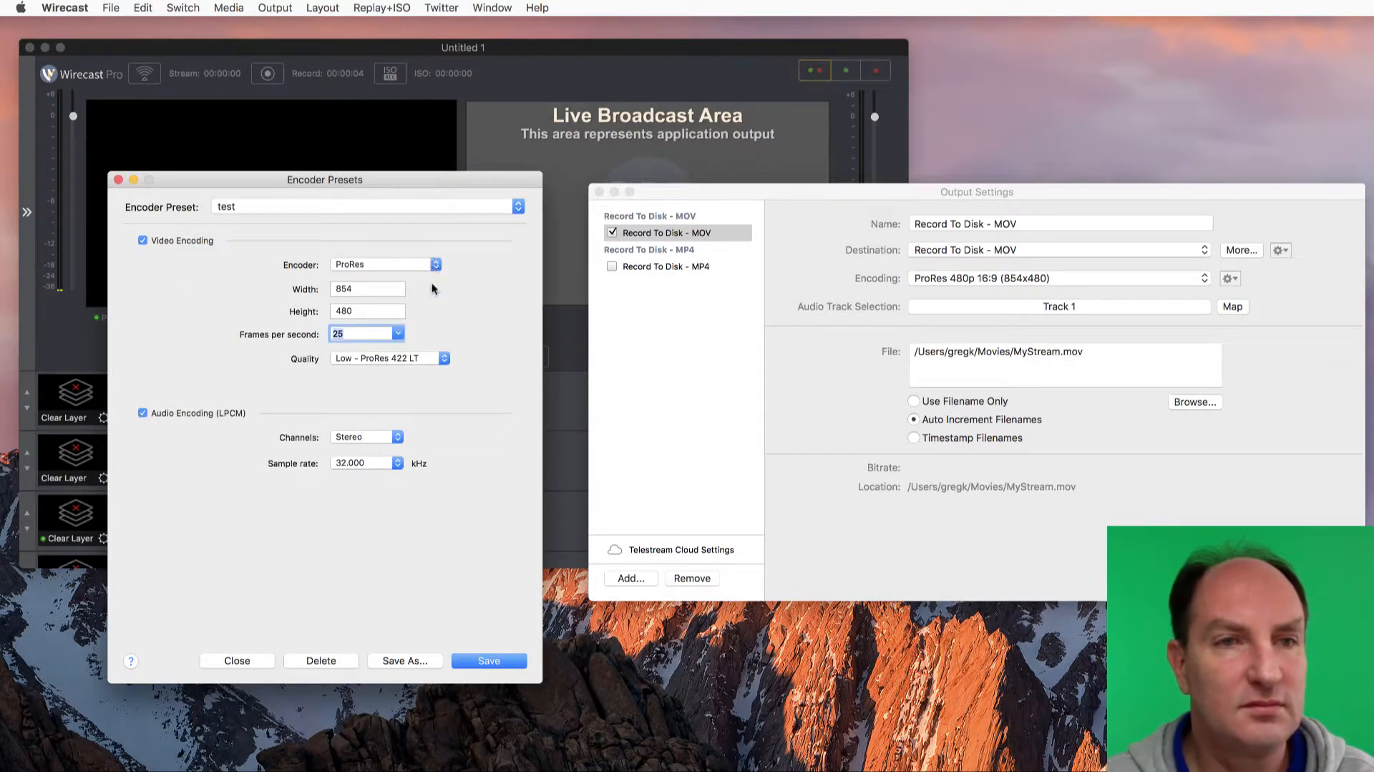
click(490, 660)
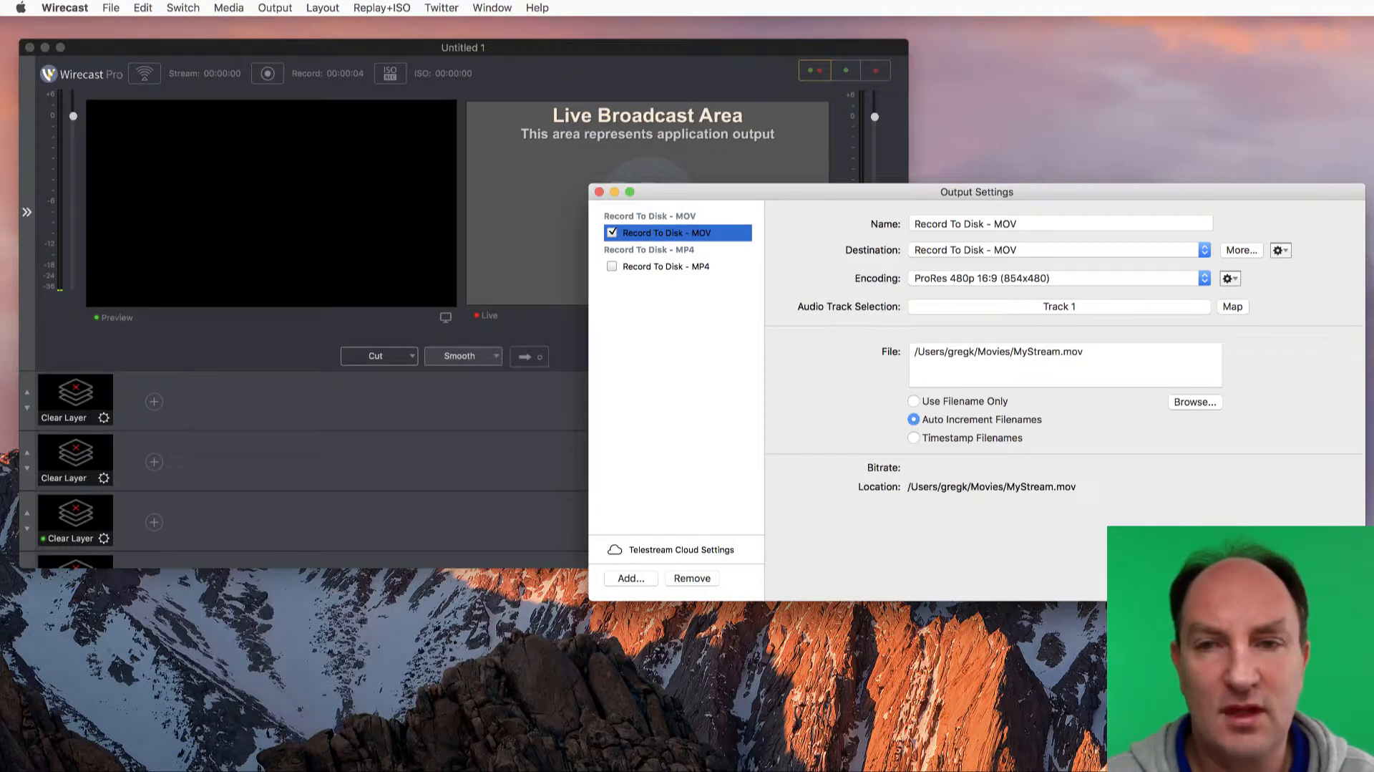
Confirm the output settings, record about five seconds with only the MOV output, and start another test recording
click(1329, 578)
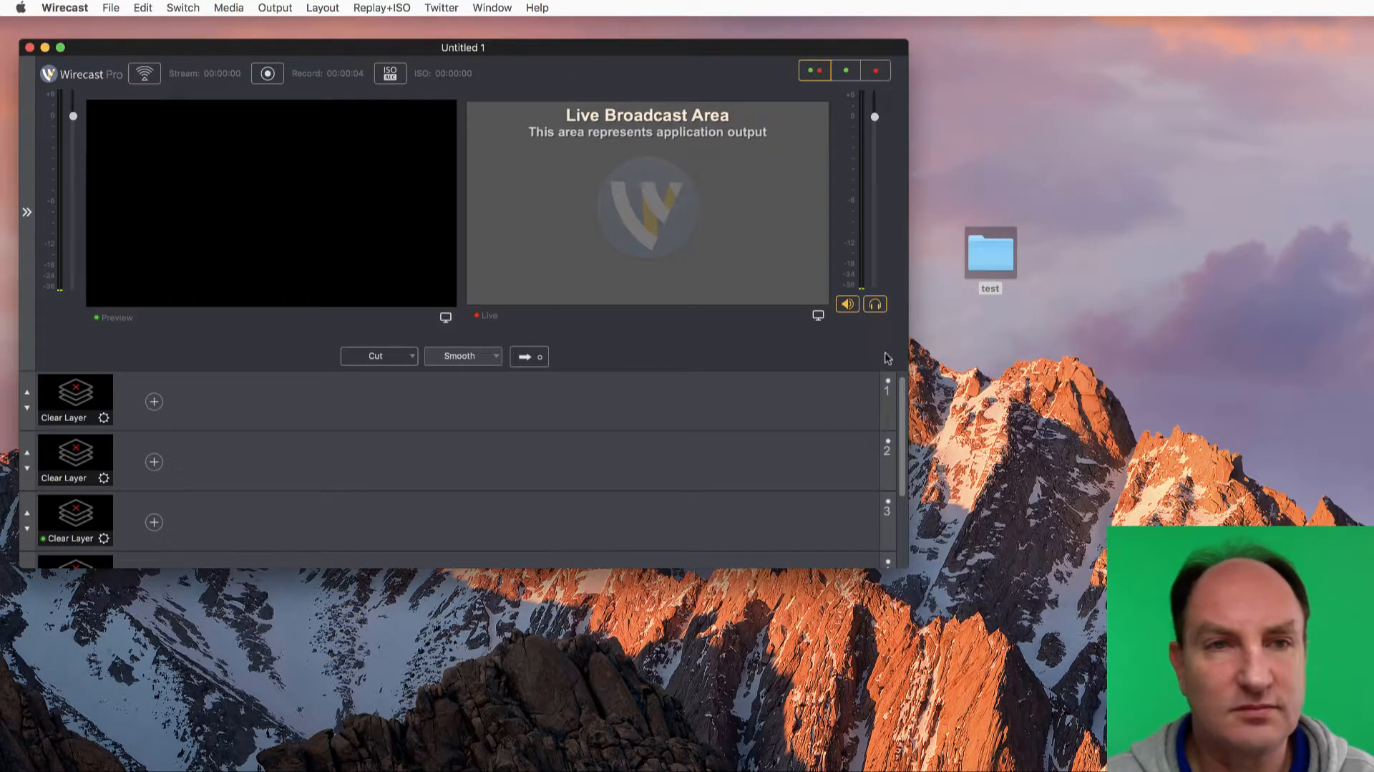
click(269, 76)
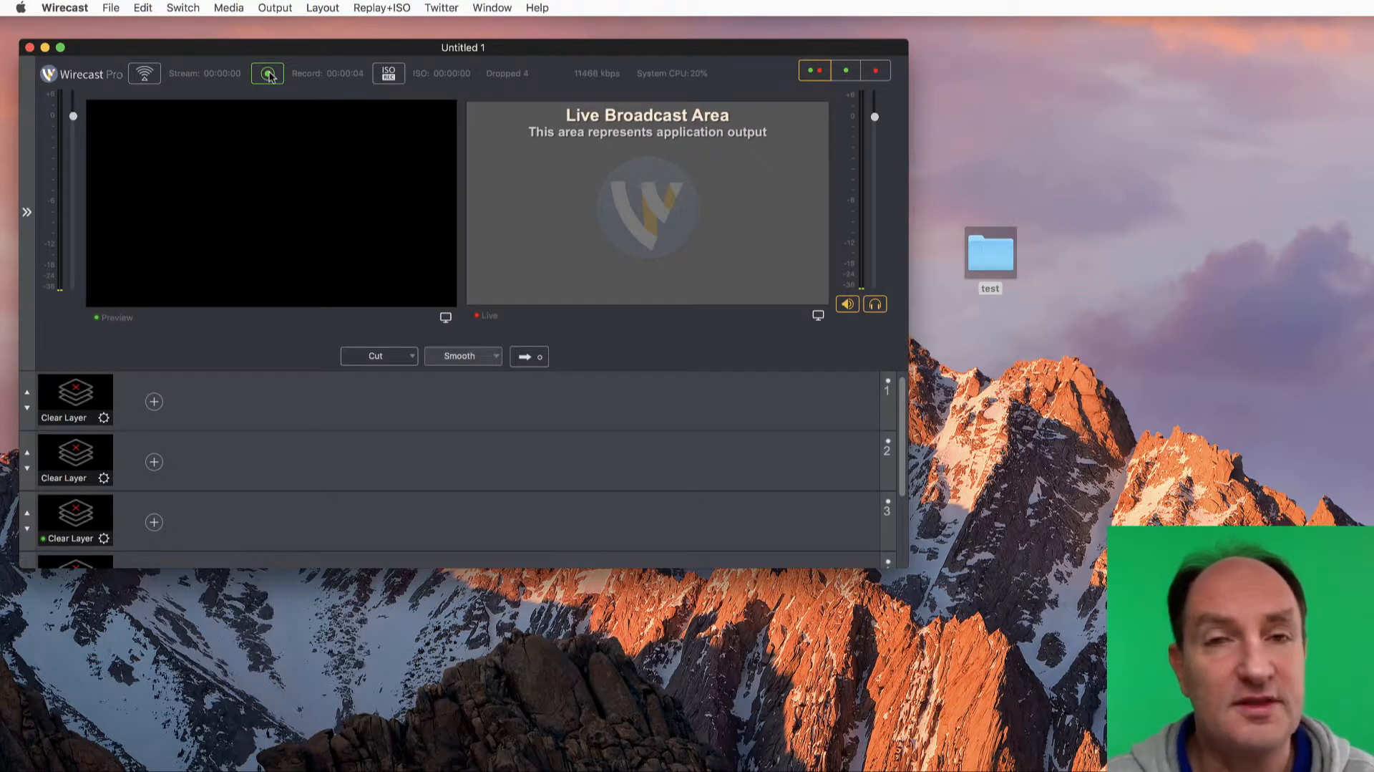
click(269, 76)
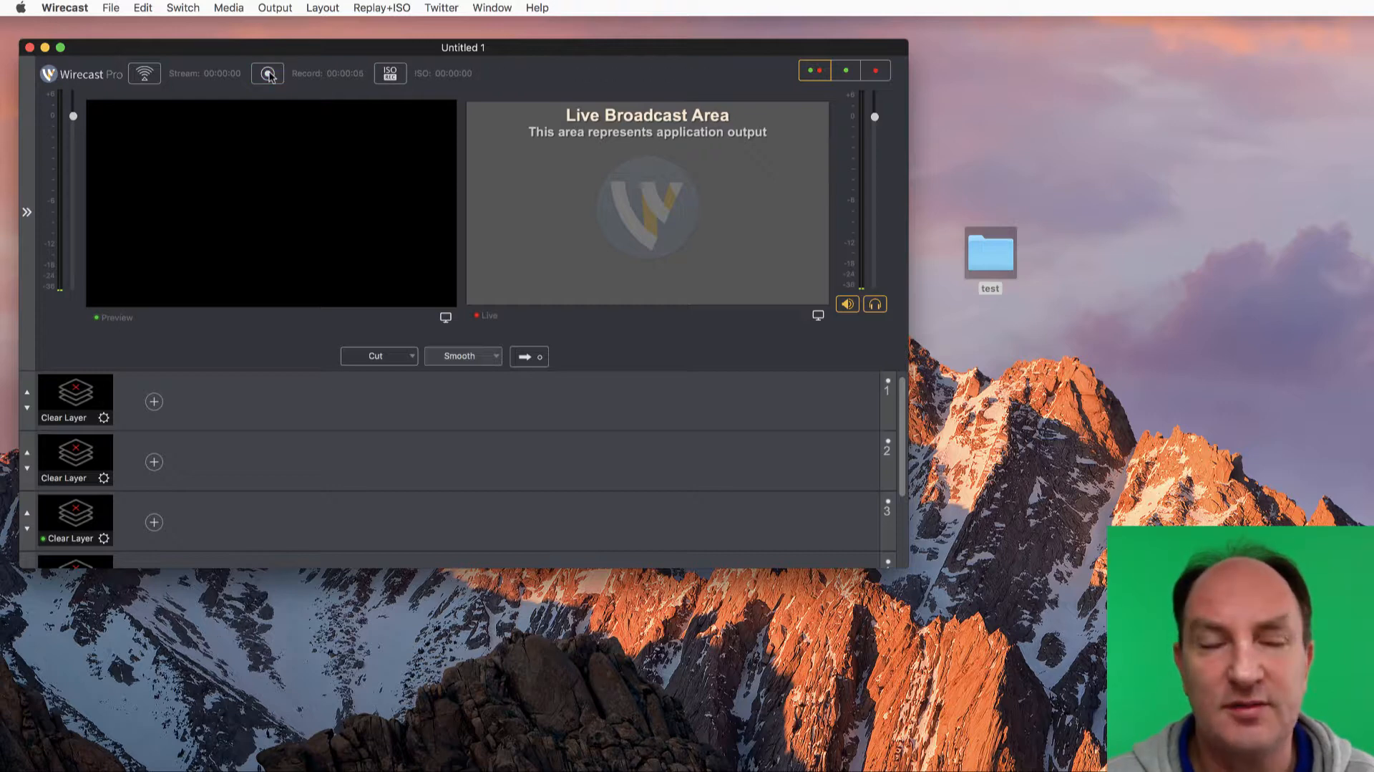
click(270, 75)
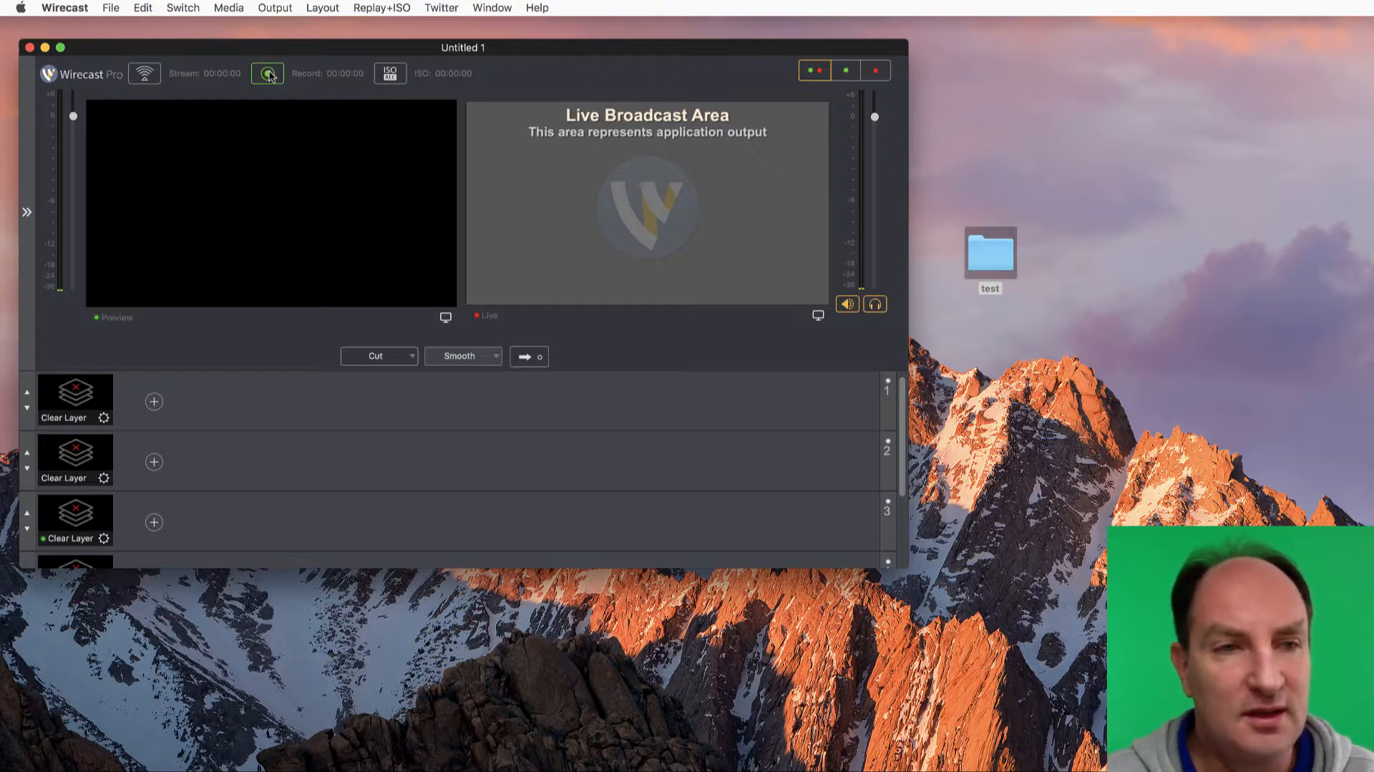